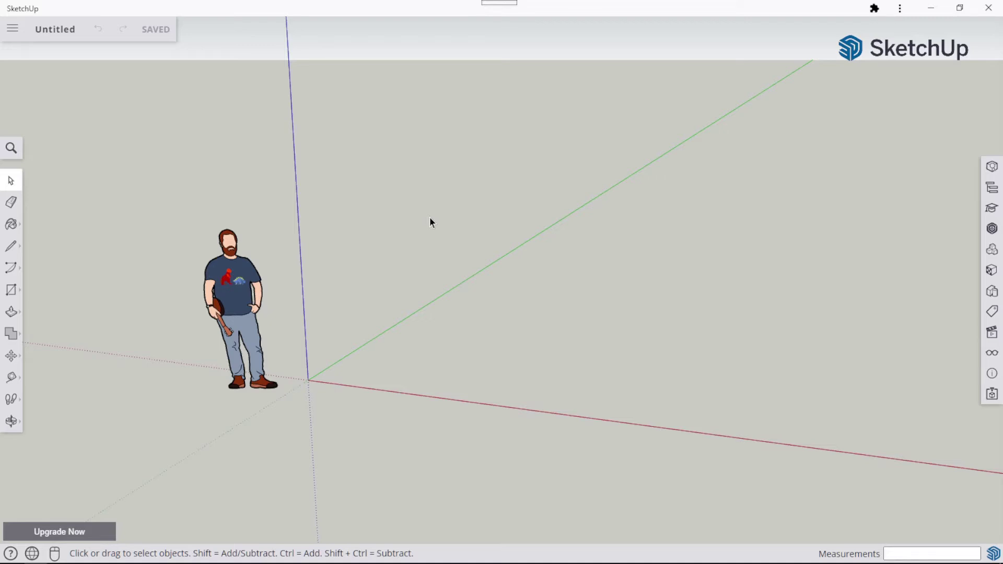
Step: Draw a closed four-sided face on the ground near the origin with the Line tool, its far edge about 1 m along the red axis
key(l)
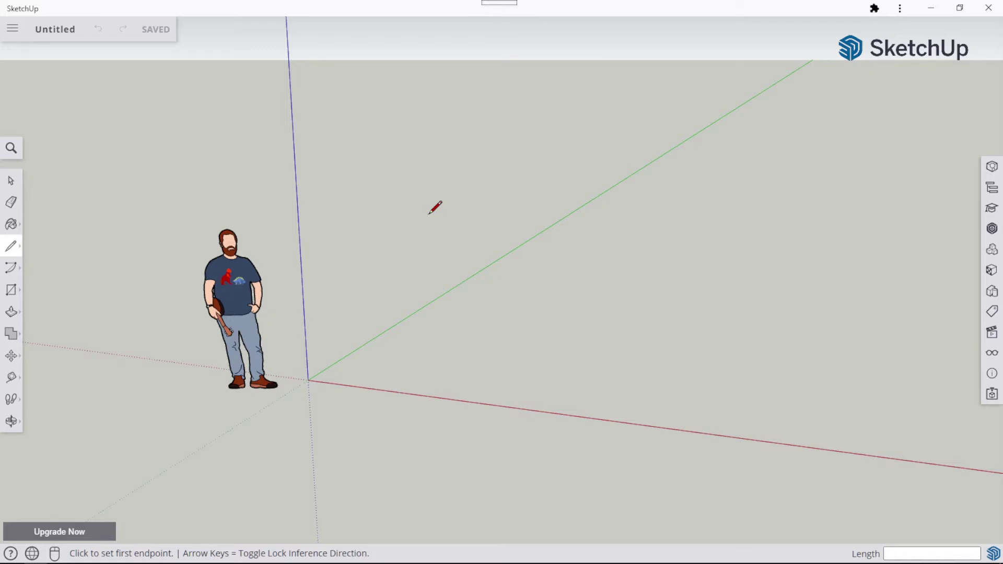
key(r)
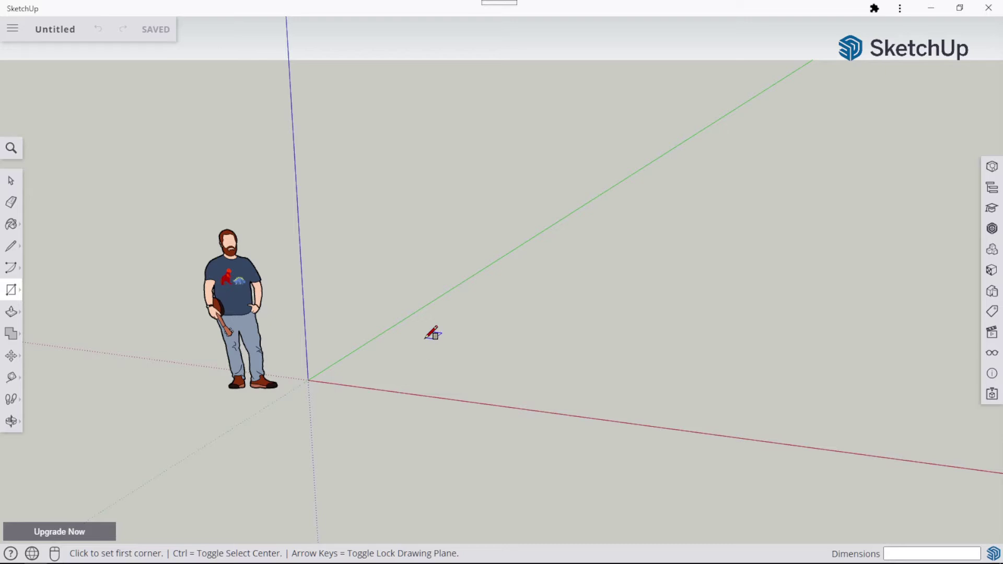
key(l)
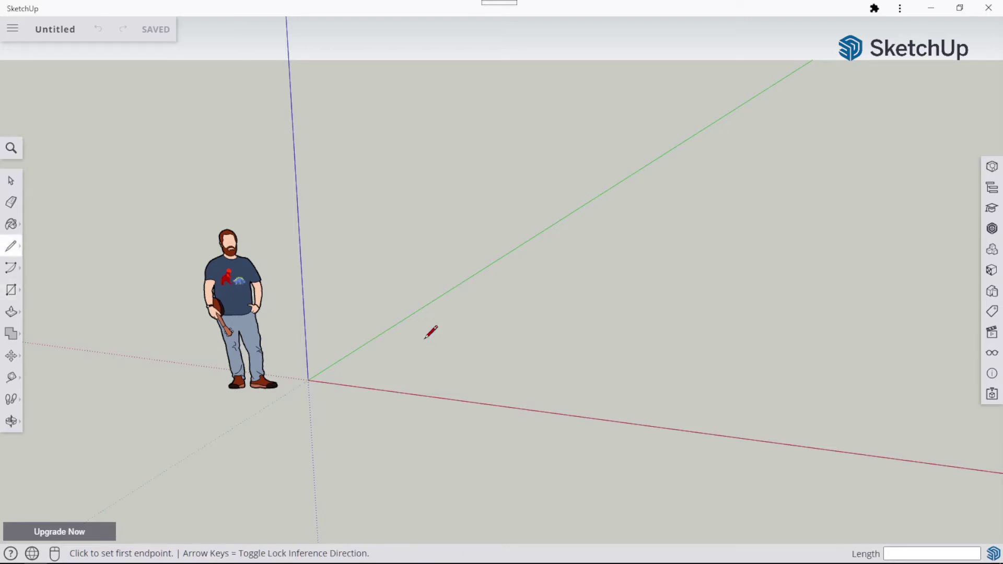
click(385, 367)
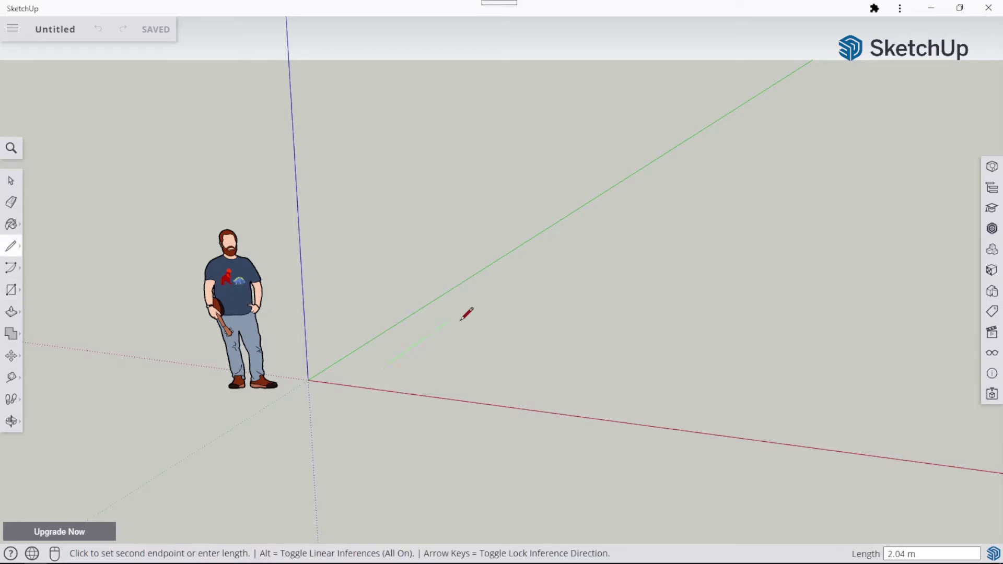
click(506, 279)
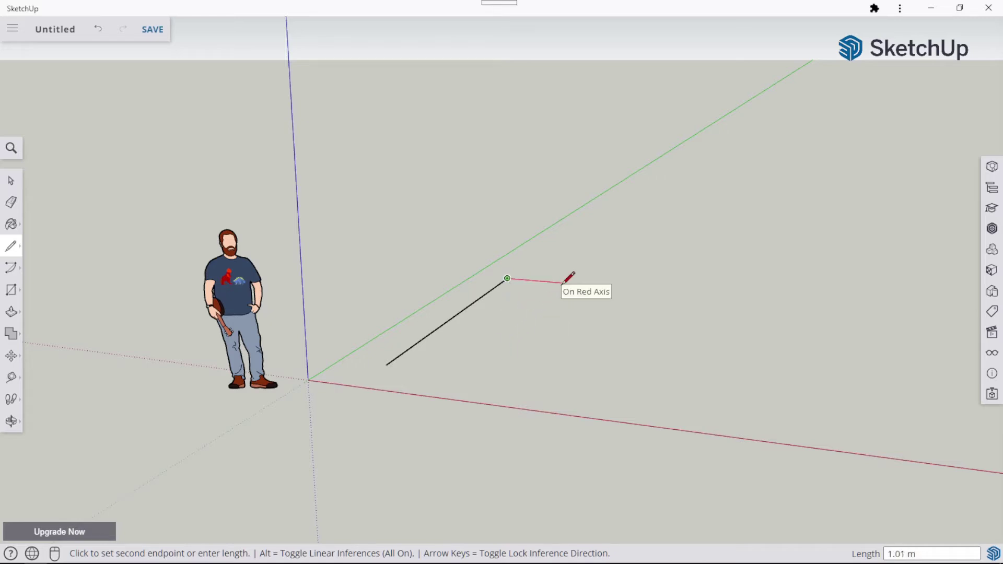
click(562, 283)
click(478, 359)
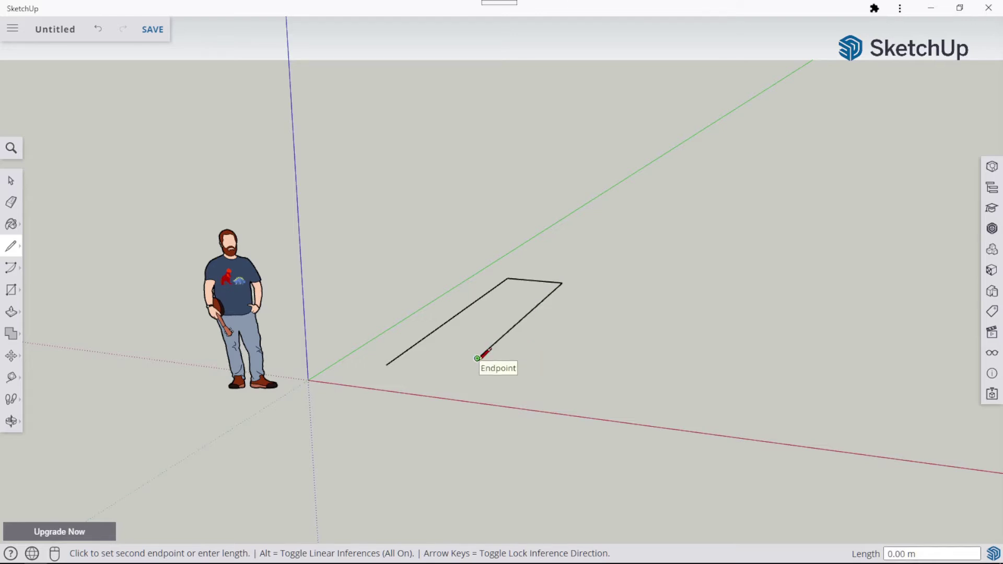
click(386, 365)
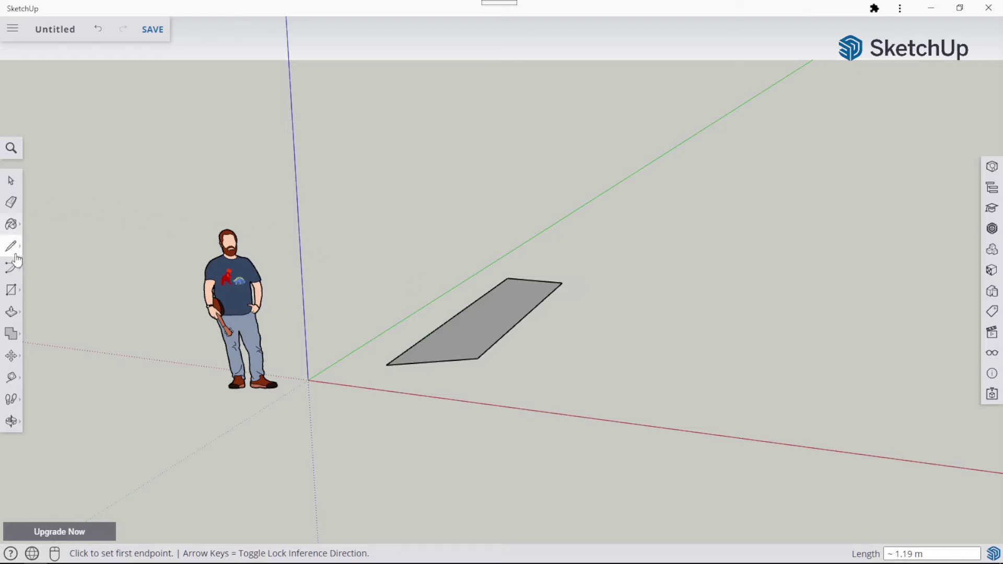
click(13, 296)
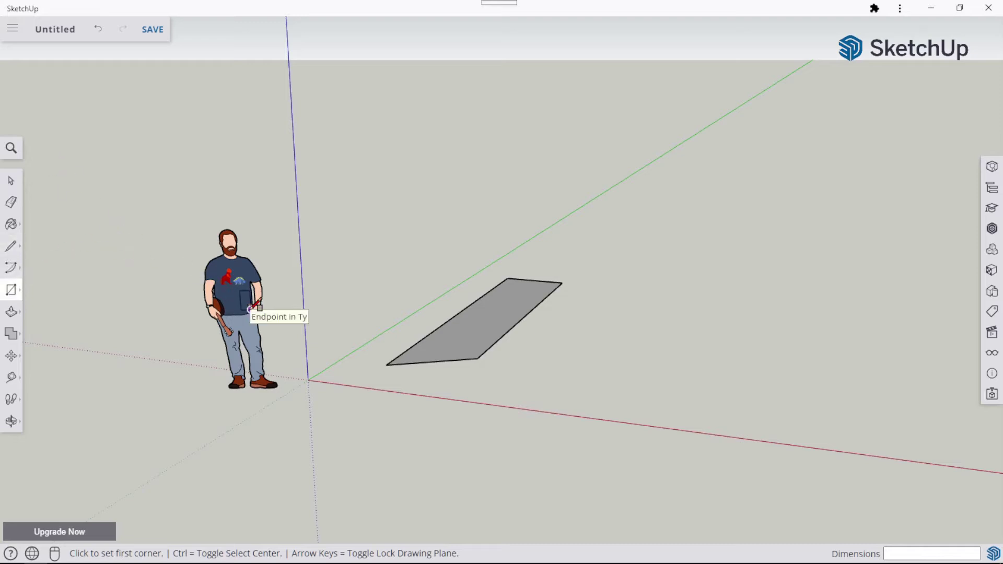
key(l)
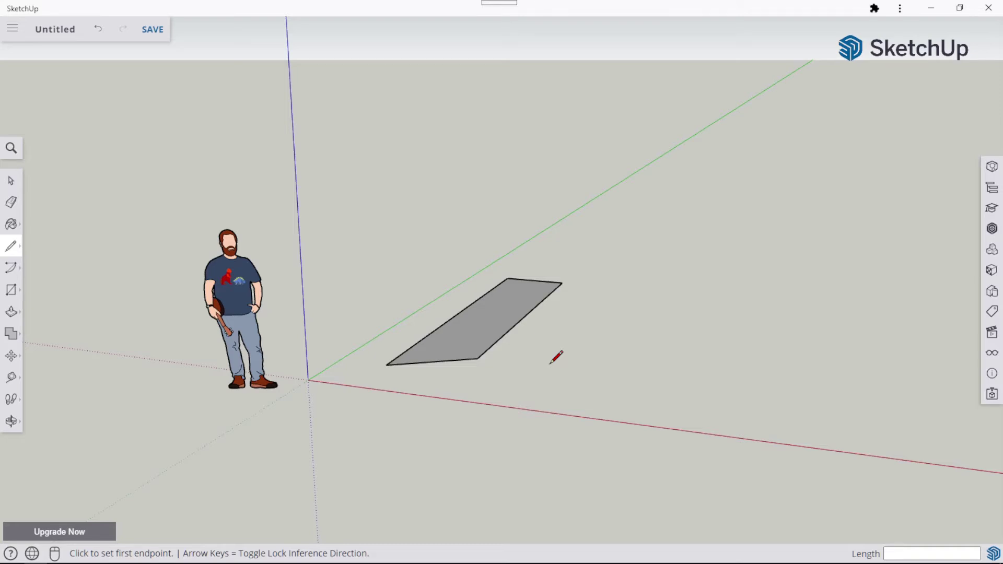
click(536, 374)
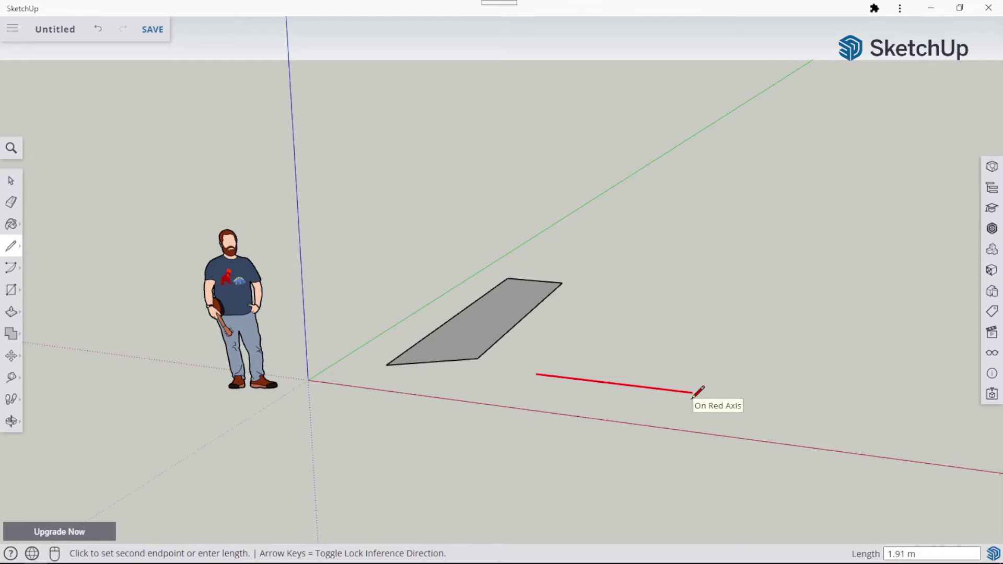
key(Up)
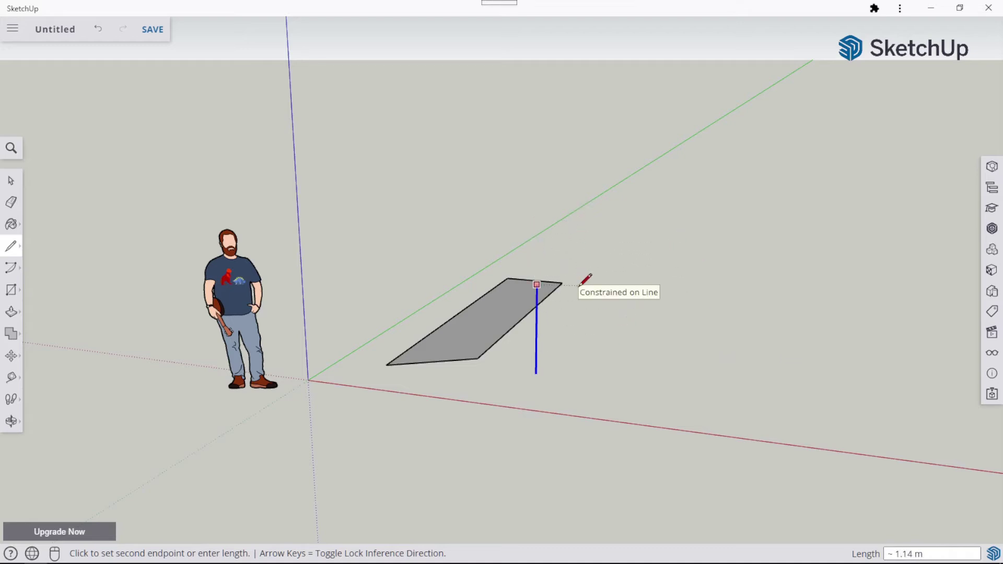
key(Left)
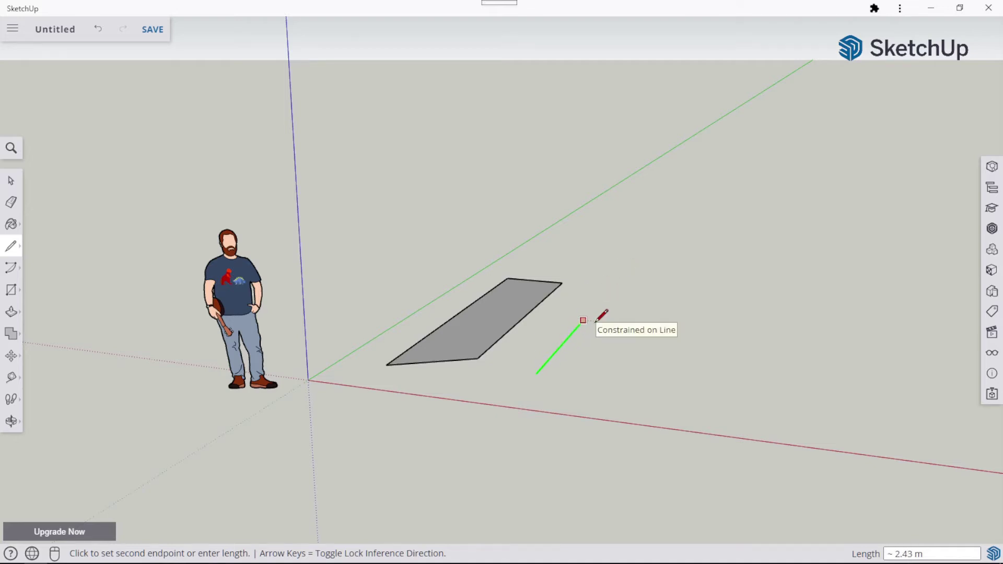
key(Escape)
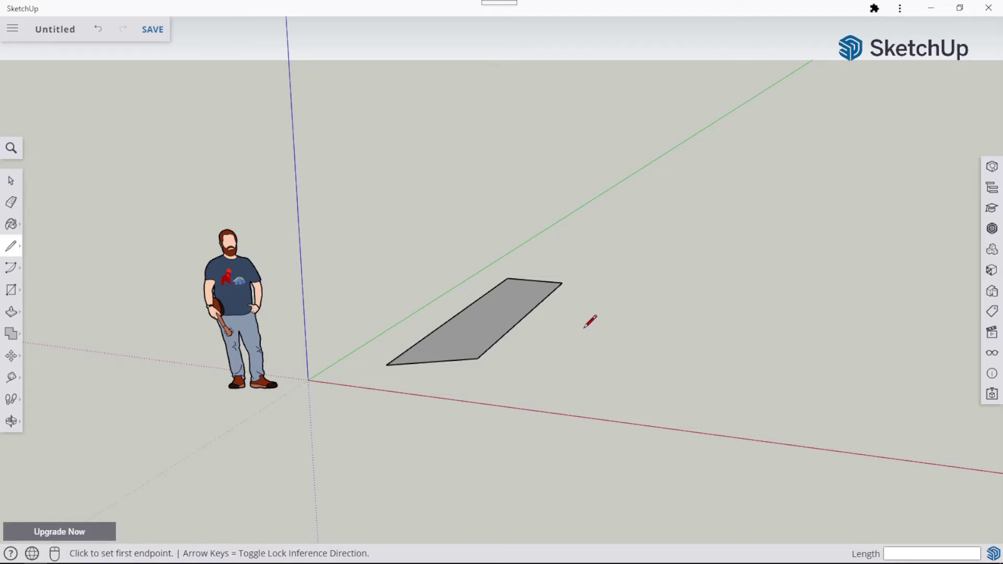
Step: Draw a 2 m by 5 m rectangle flat on the ground beside the four-sided face, with the drawing plane locked to the blue axis
key(r)
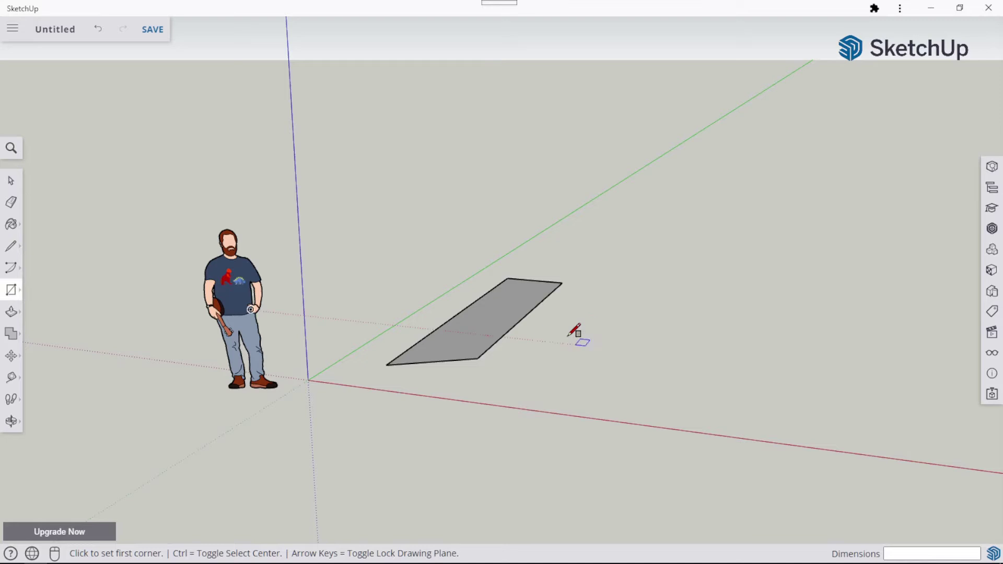
click(526, 370)
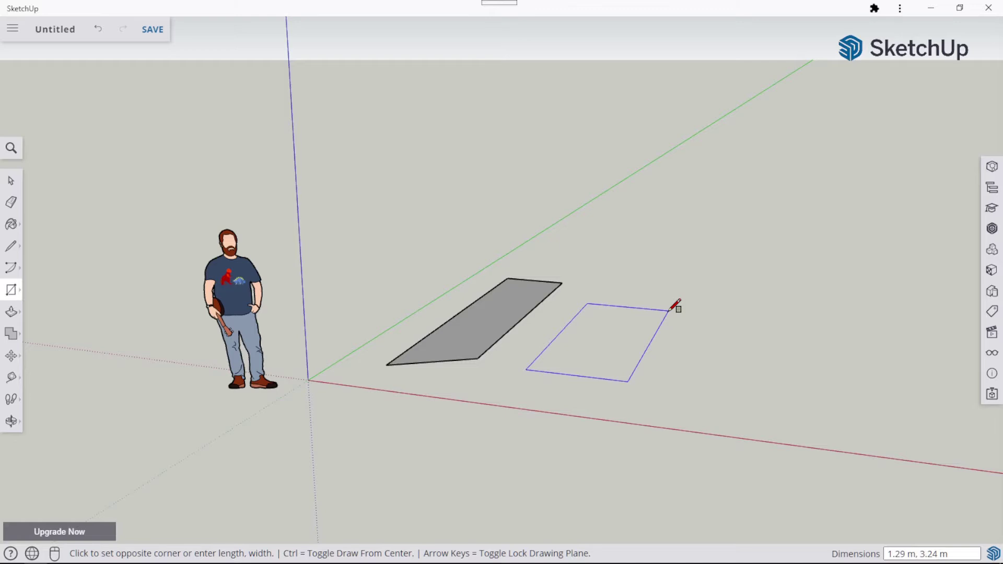
key(Right)
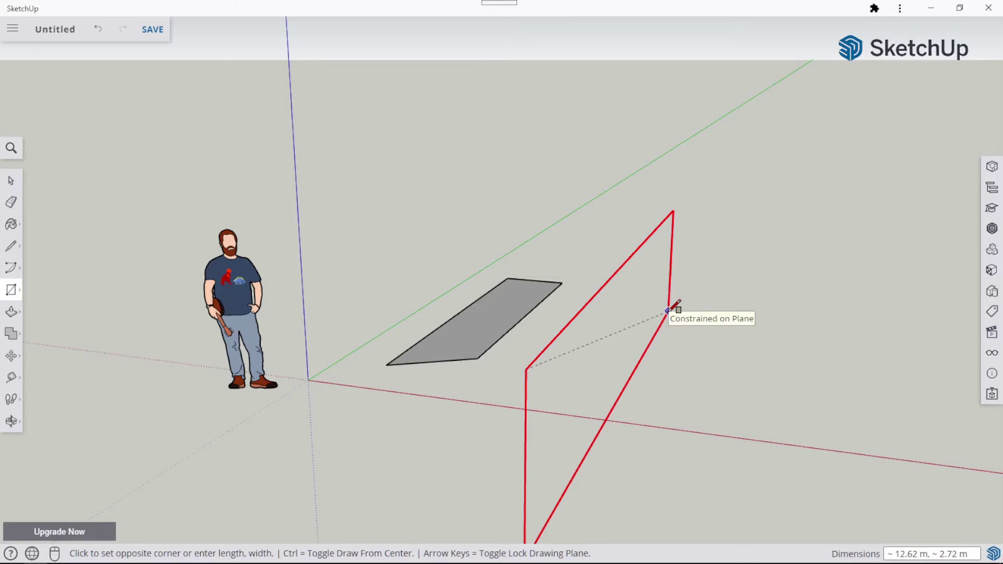
key(Left)
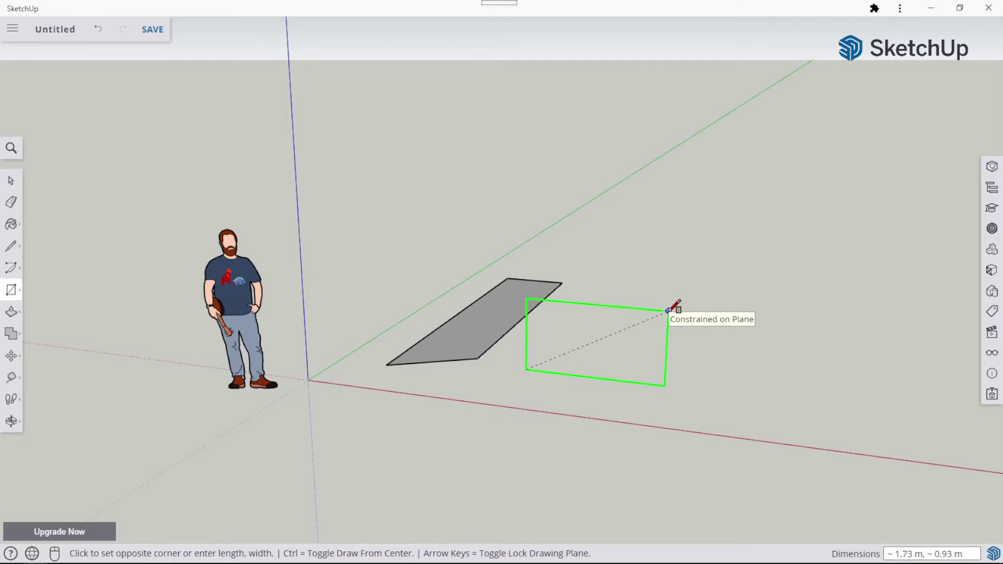
key(Right)
key(Up)
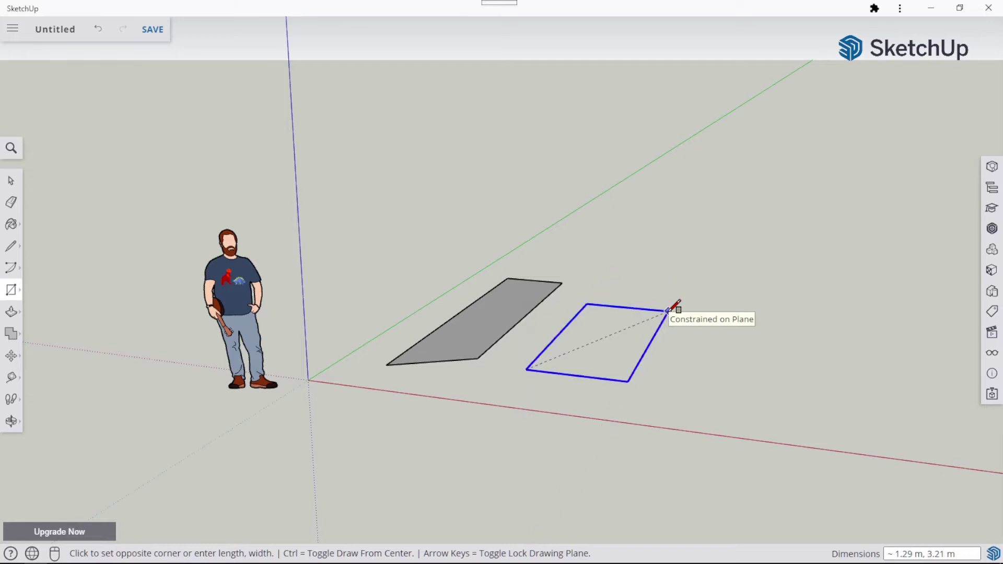
key(Left)
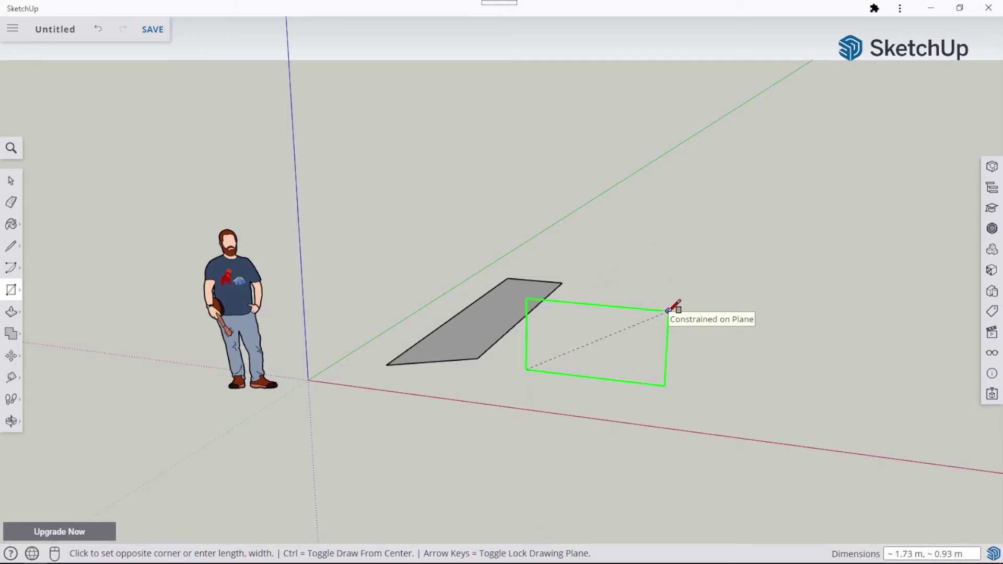
key(Right)
key(Up)
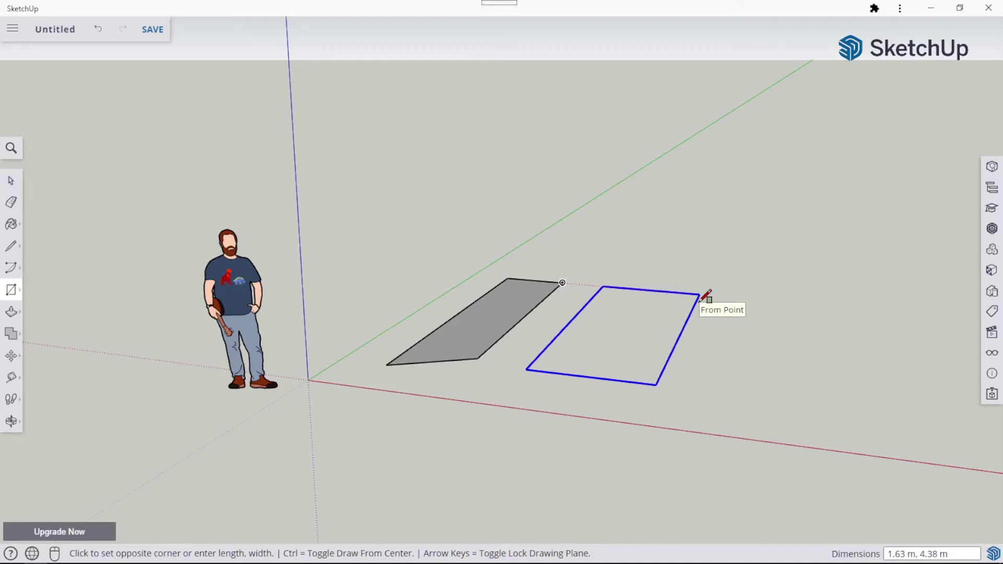
text(2,5)
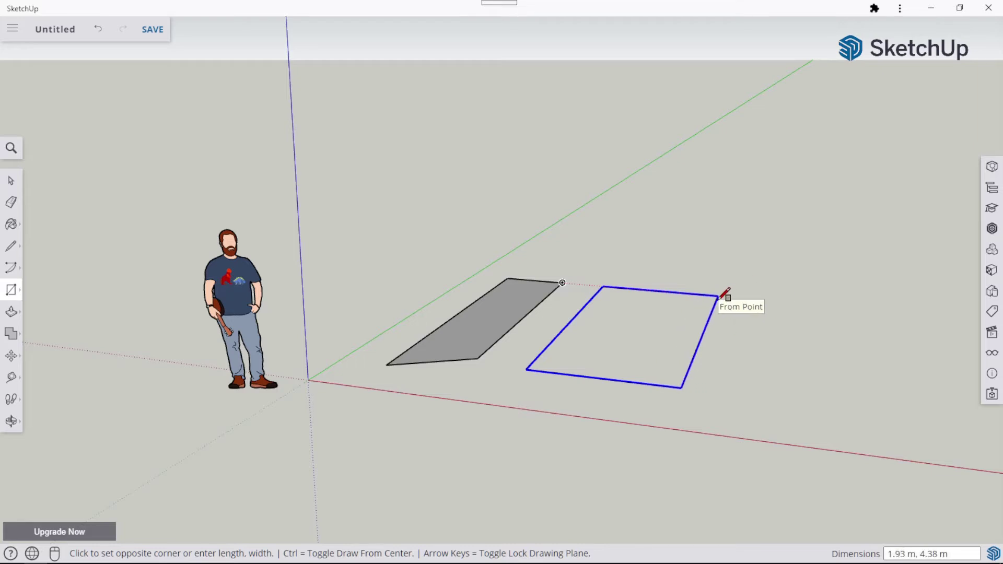
text(2,5)
key(Return)
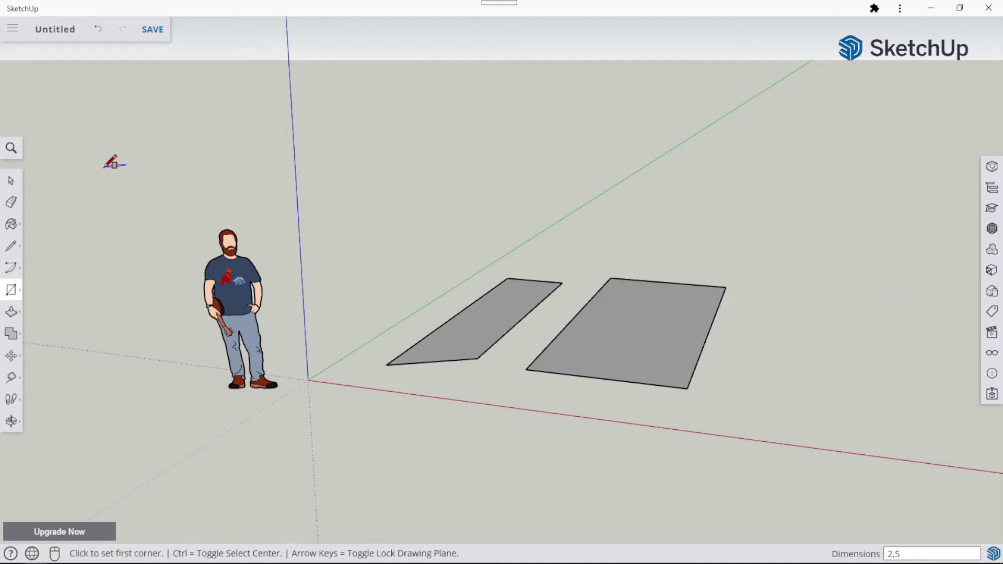
Step: Extrude the 2 m by 5 m rectangle upward 3 m with Push/Pull
click(11, 181)
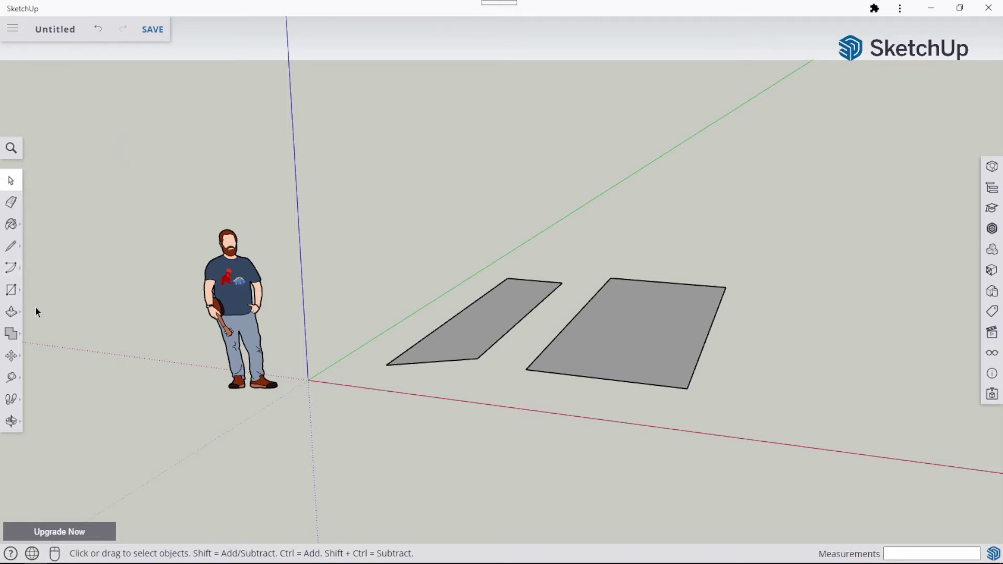
click(11, 314)
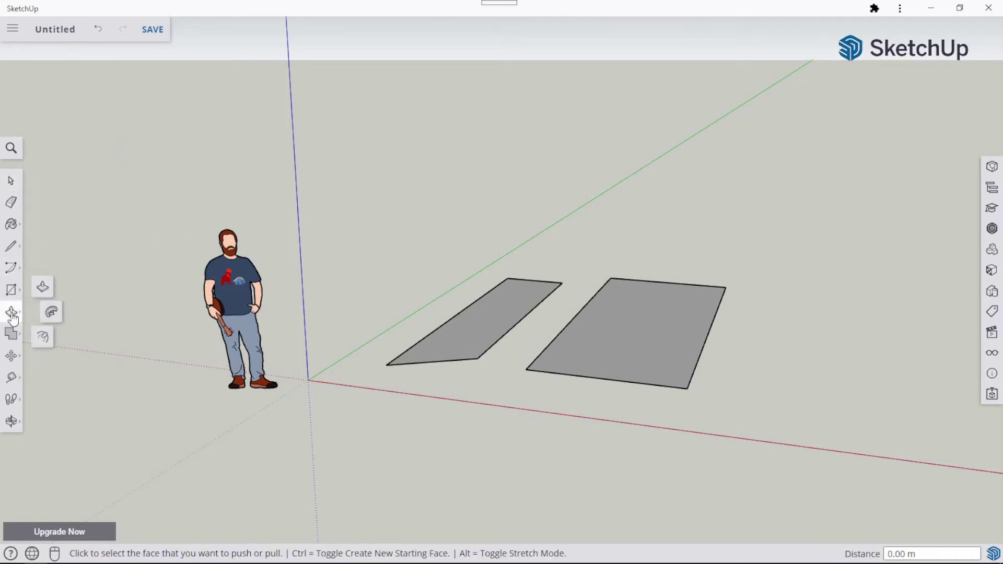
click(43, 290)
click(629, 354)
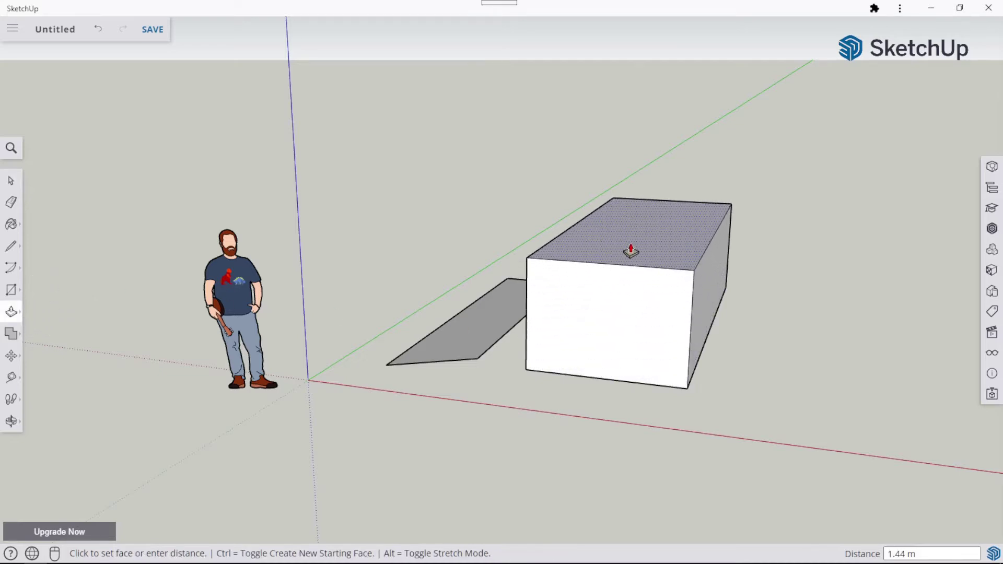
text(3)
key(Return)
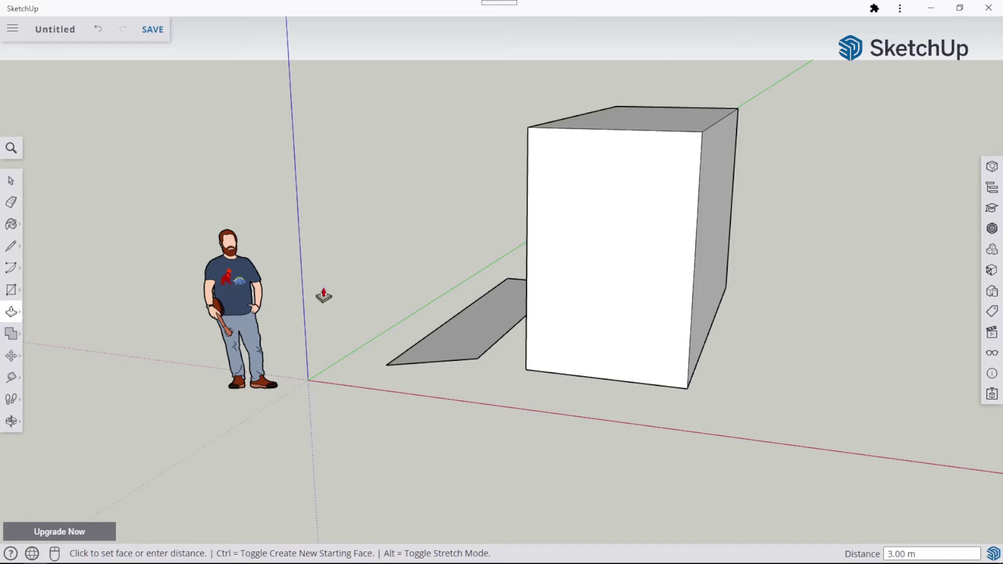
Step: Draw a rectangle about 1.25 m by 1.44 m on the ground next to the large box's long side
middle_drag(353, 274, 201, 264)
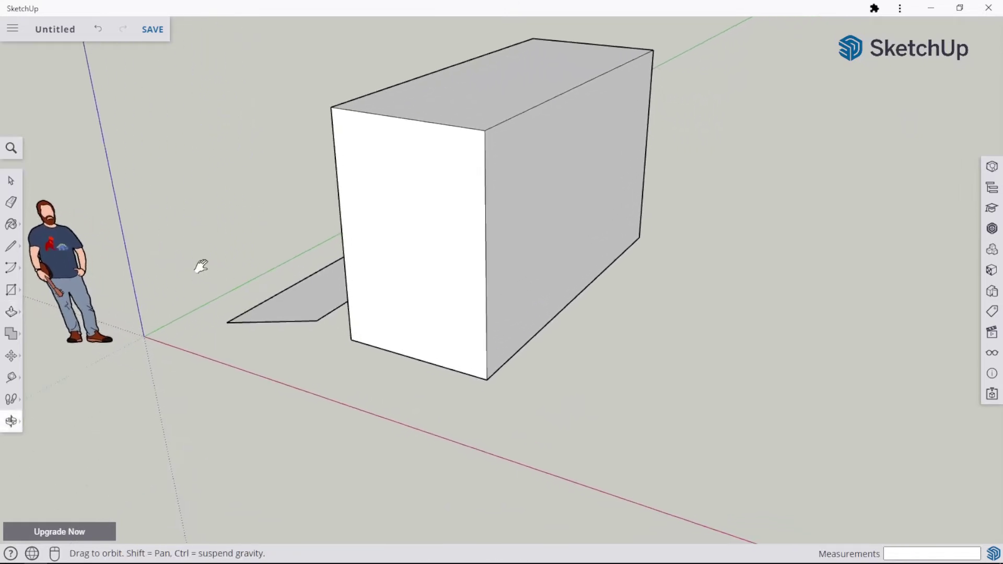
scroll(267, 264, down, 2)
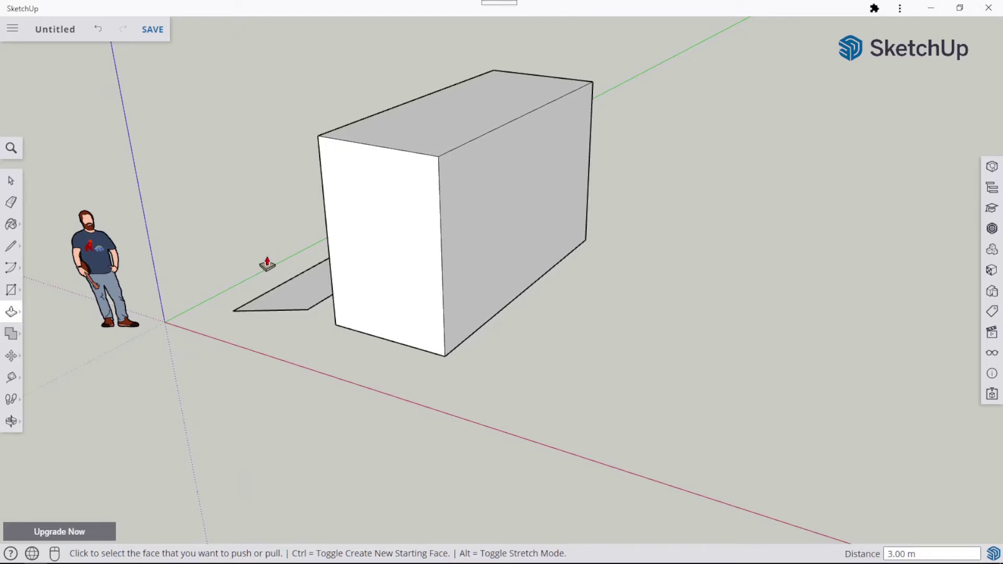
middle_drag(265, 260, 279, 239)
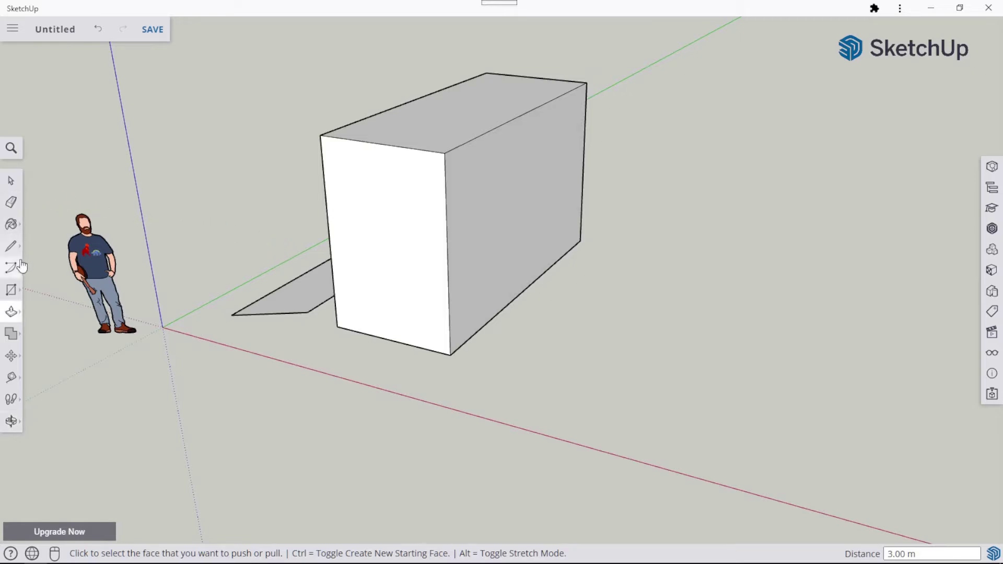
click(12, 245)
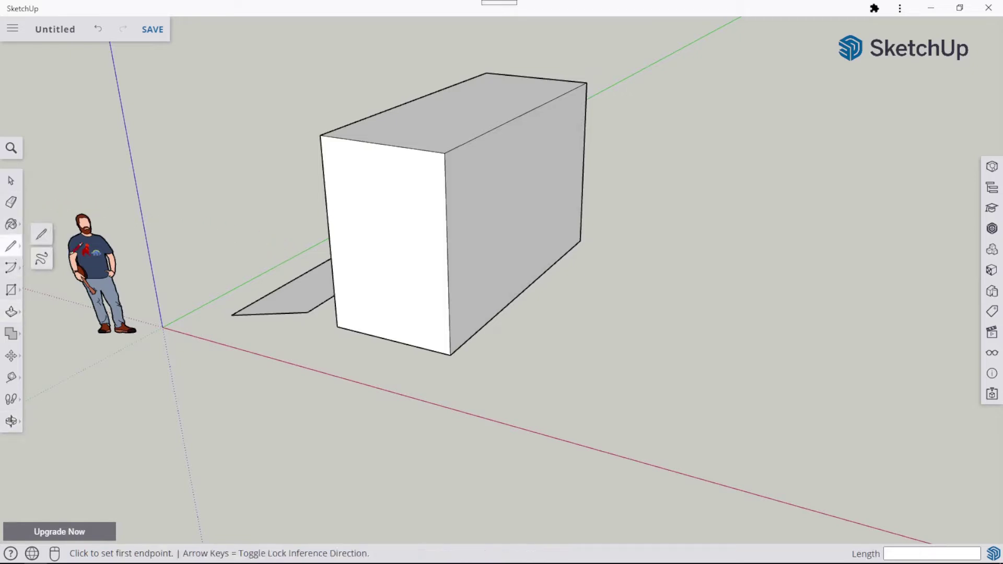
click(11, 290)
click(496, 364)
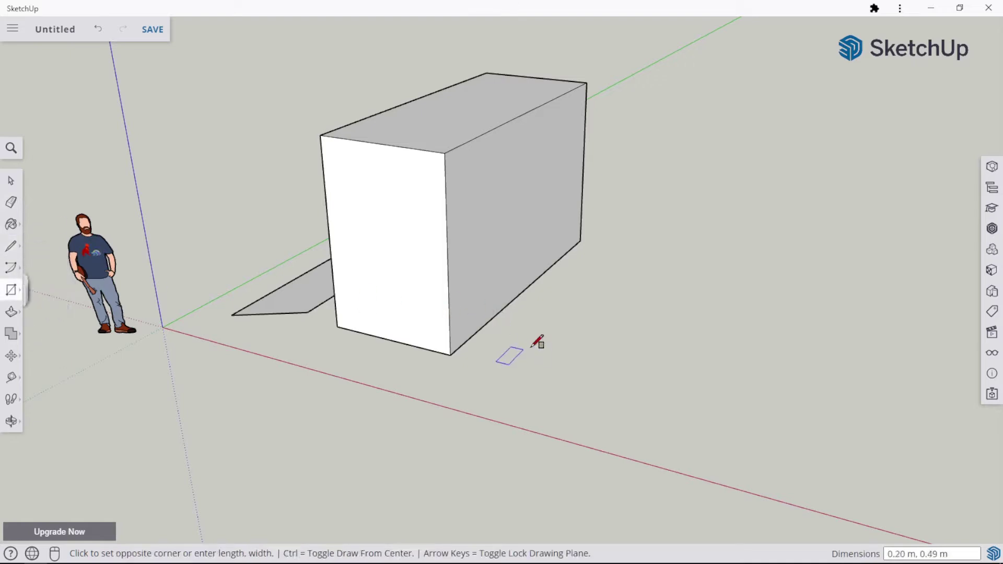
click(614, 337)
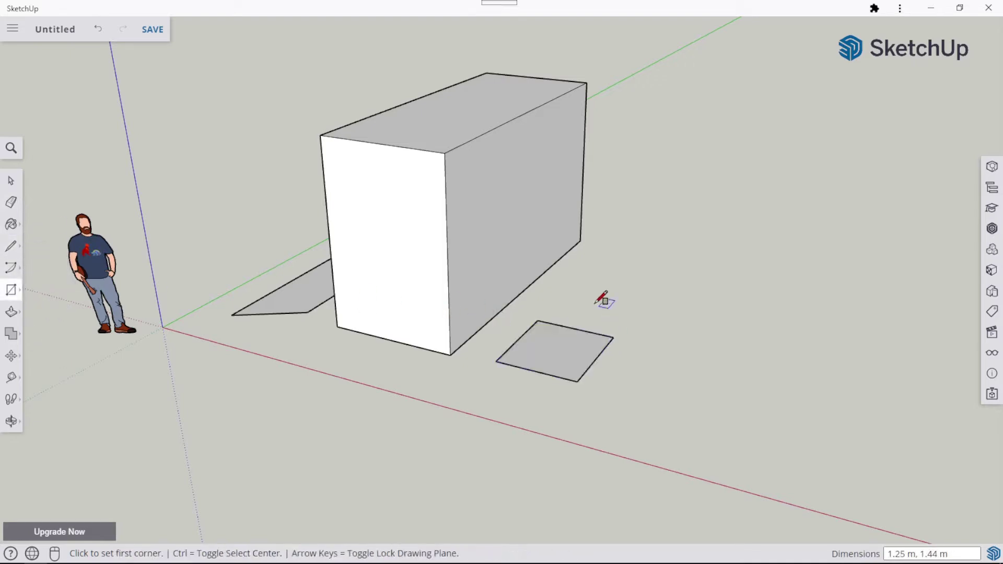
Step: Push/Pull the small rectangle upward about 1.34 m into a box
click(12, 314)
click(566, 346)
click(573, 267)
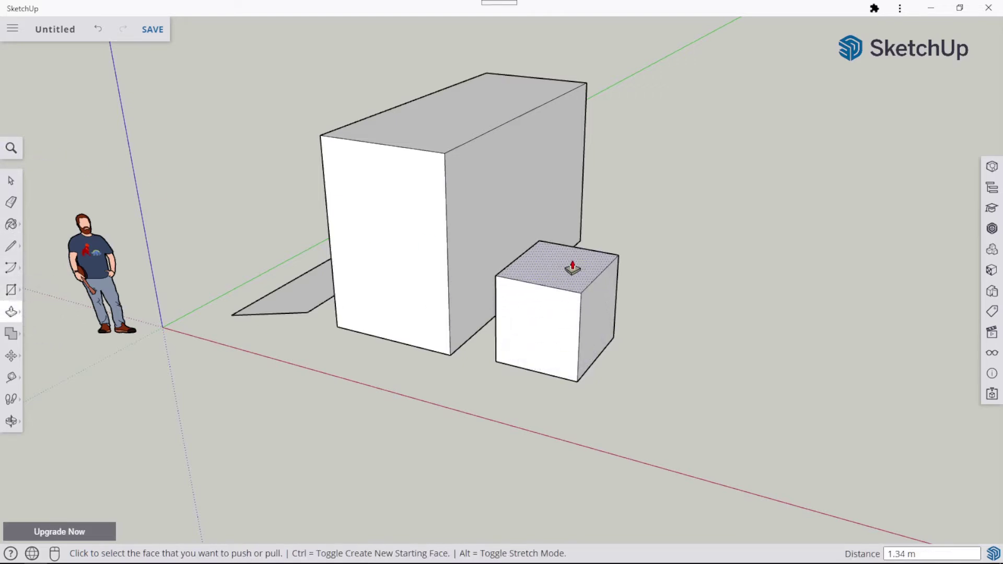
Step: Select the small box's front face, first together with its bounding edges and finally on its own
click(11, 180)
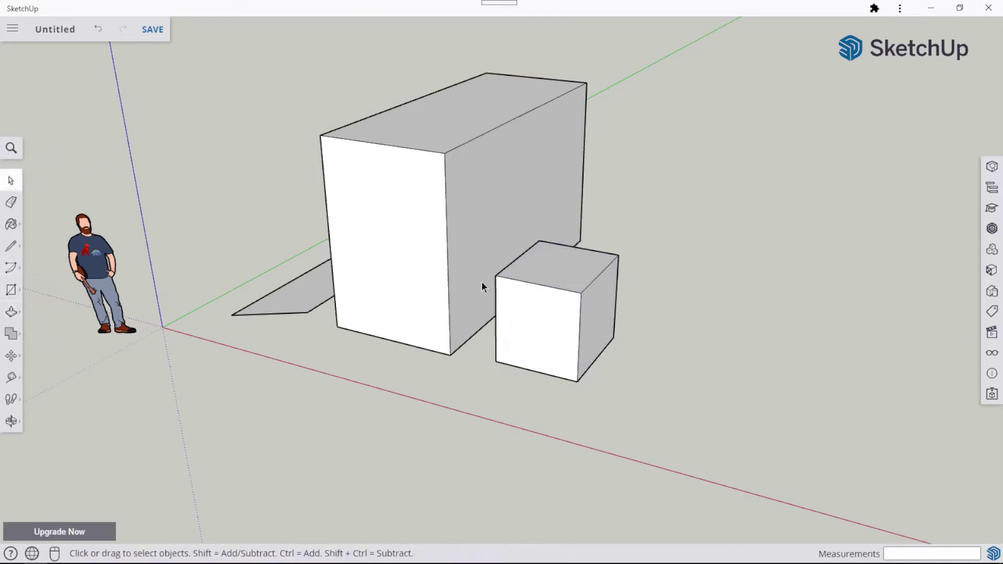
double_click(540, 318)
click(542, 412)
click(537, 331)
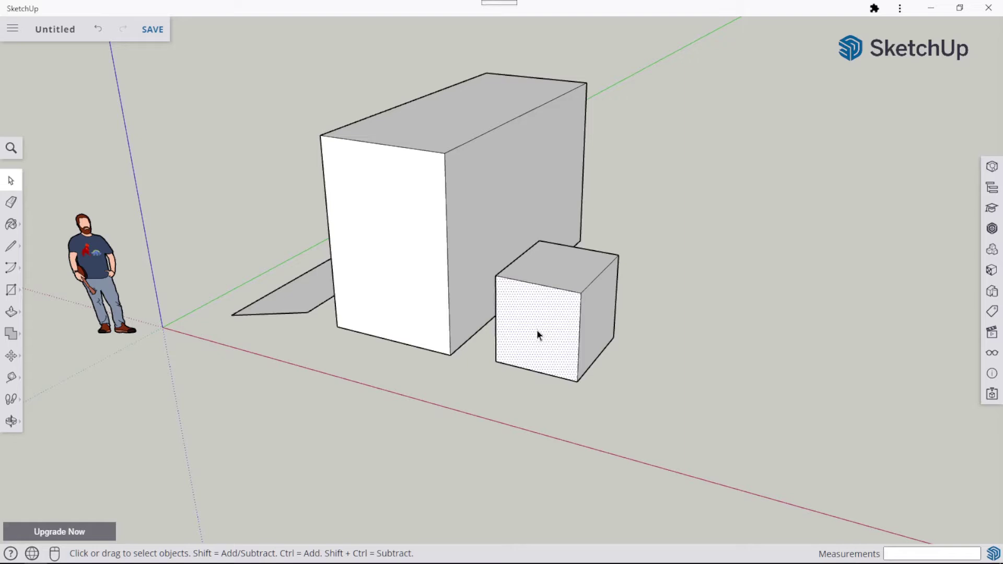
Step: Select the entire small box and move it about 0.68 m so its front bottom corner meets the large box's corner
double_click(537, 330)
triple_click(547, 325)
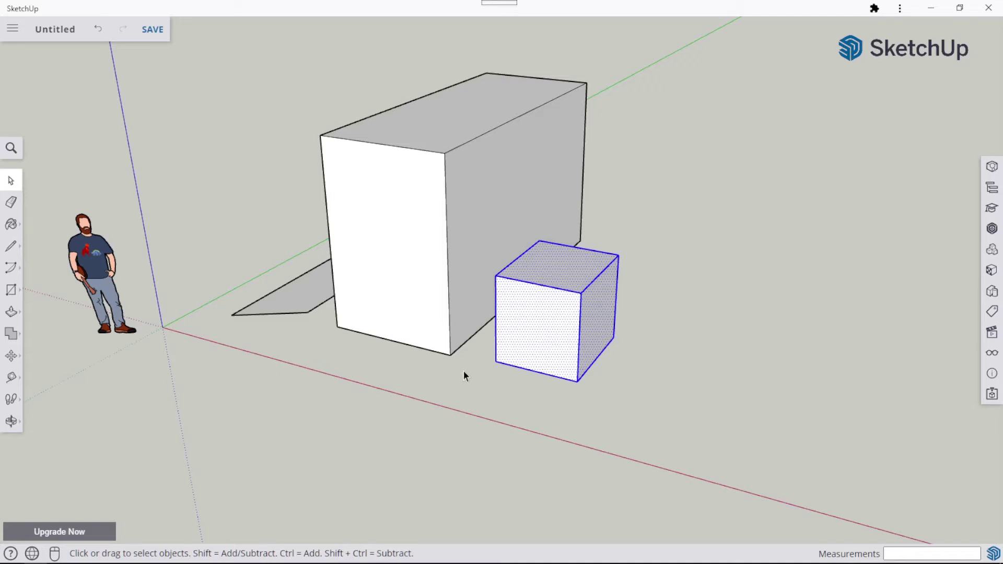
click(11, 356)
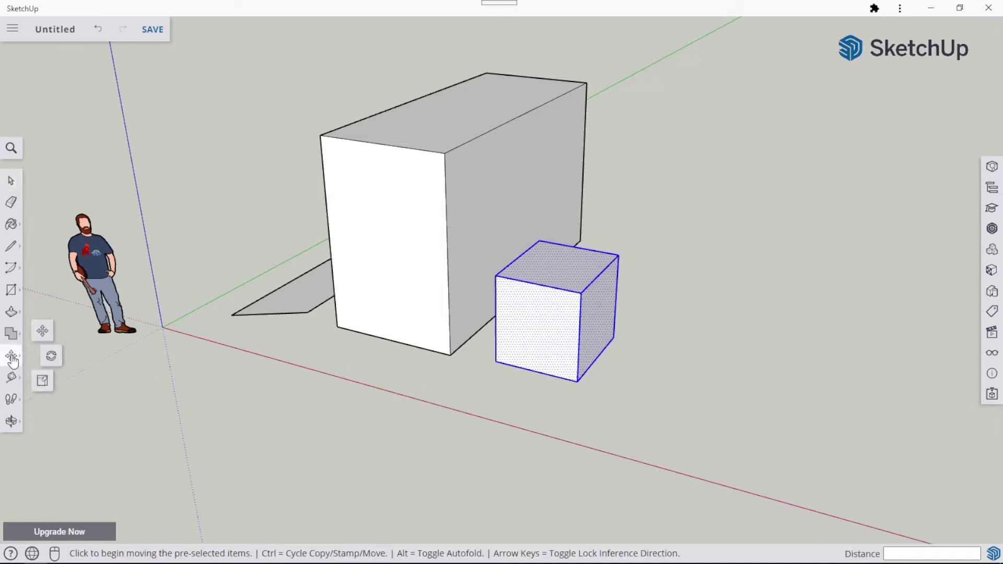
click(43, 333)
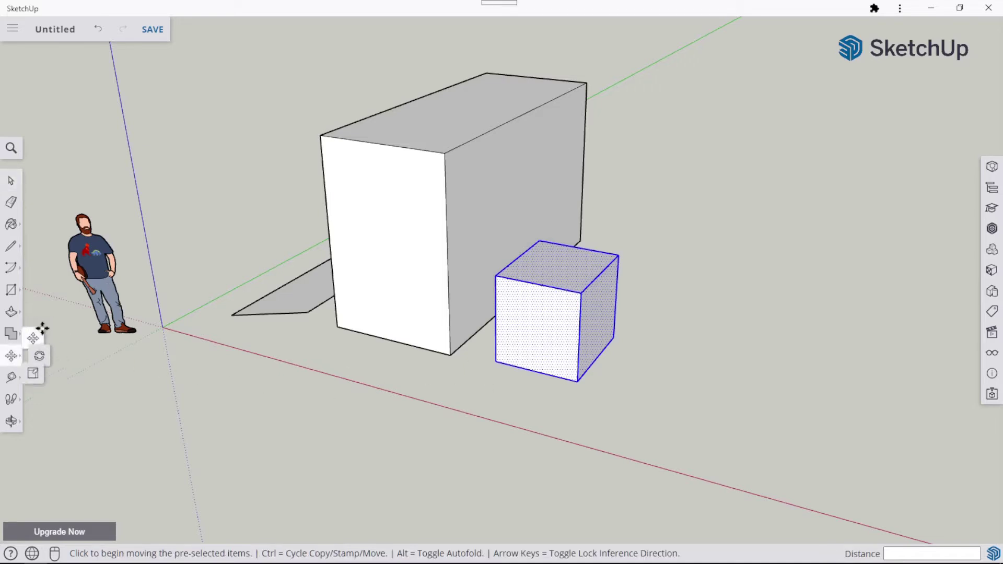
click(498, 361)
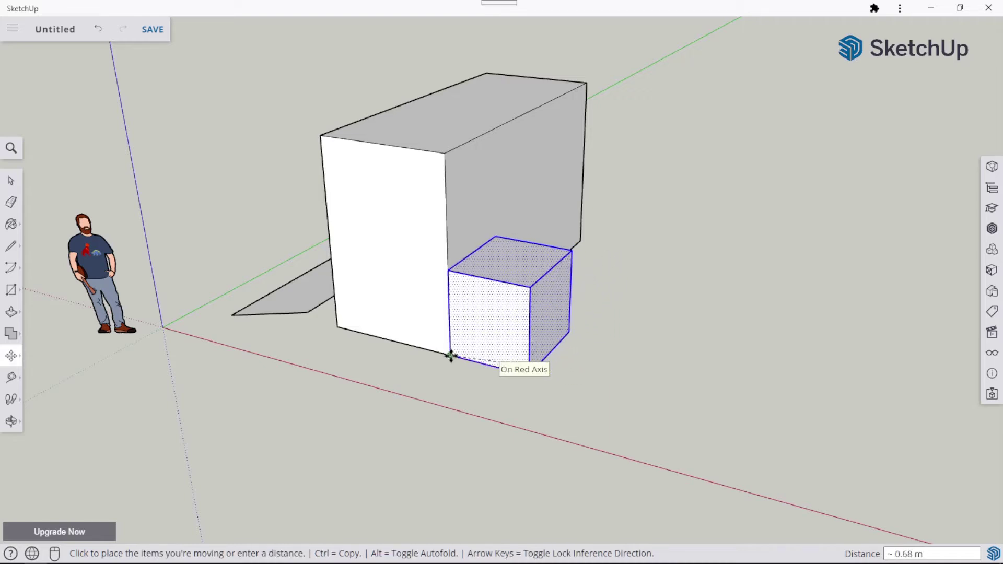
click(451, 356)
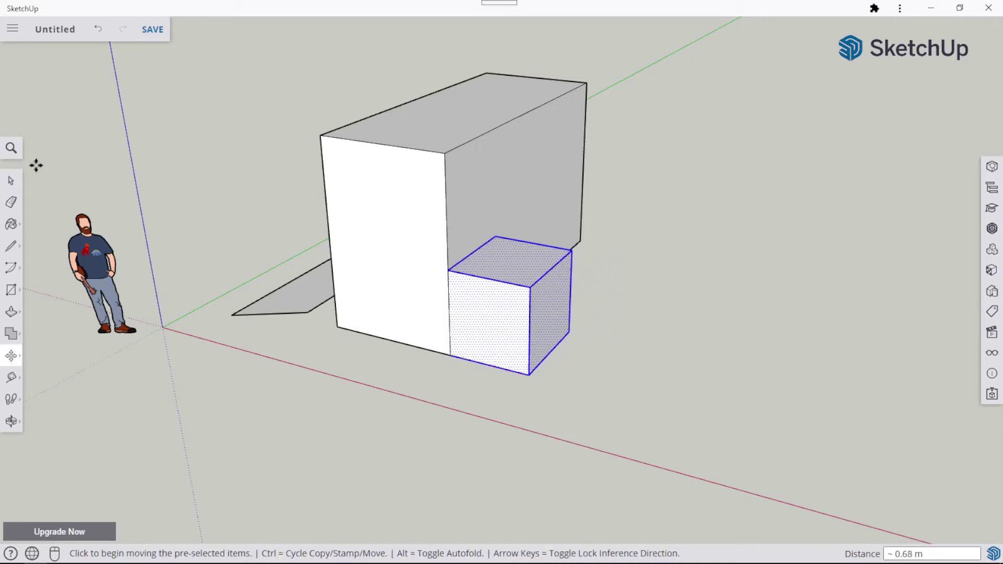
click(13, 181)
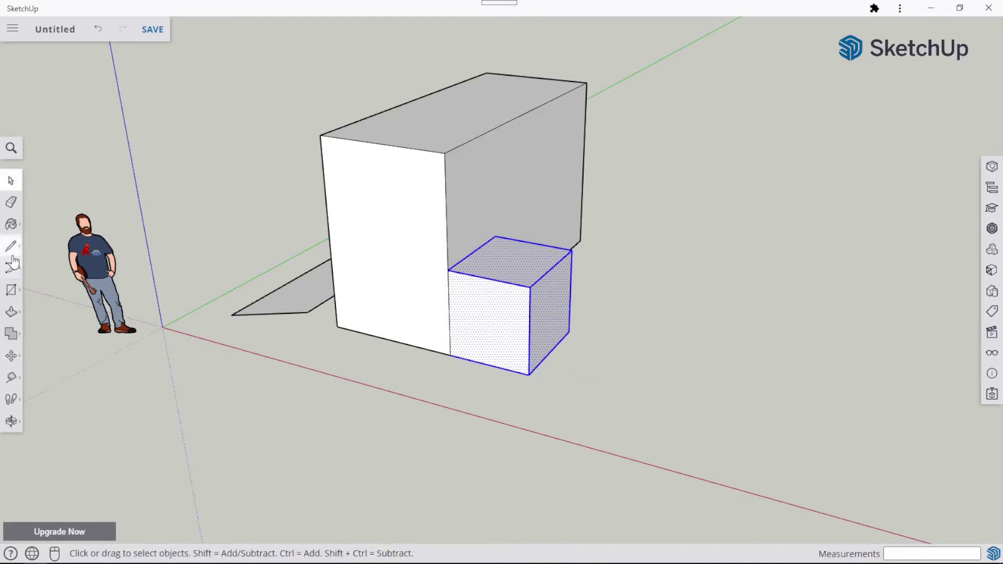
Step: Try to move the attached small box about 1.33 m by its rear bottom corner, and undo both box moves
click(11, 356)
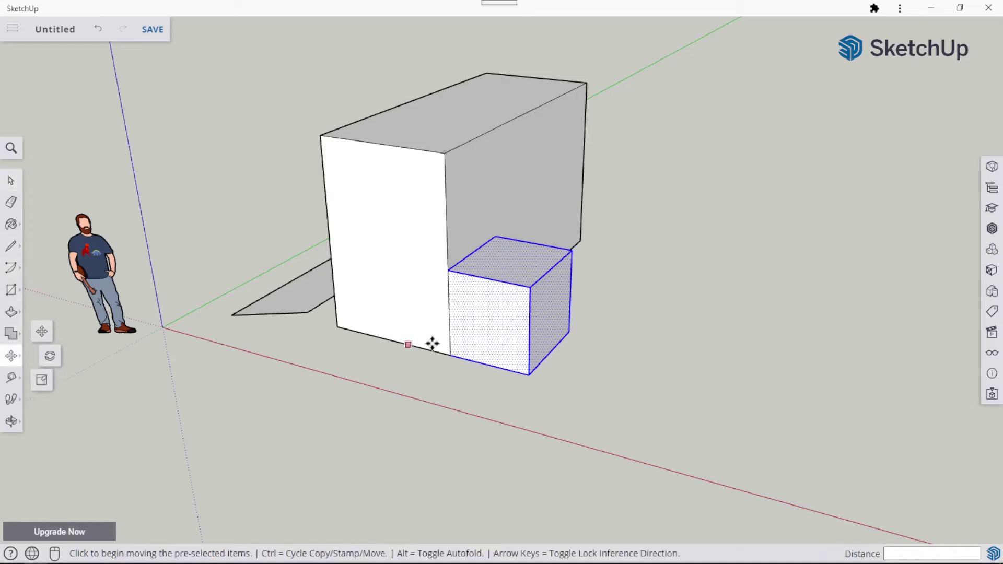
click(569, 329)
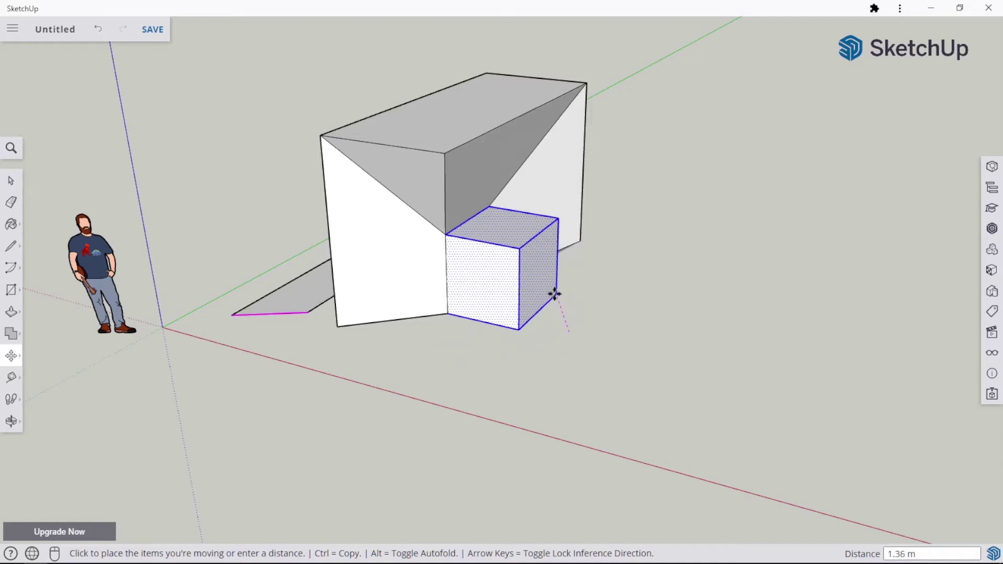
click(555, 296)
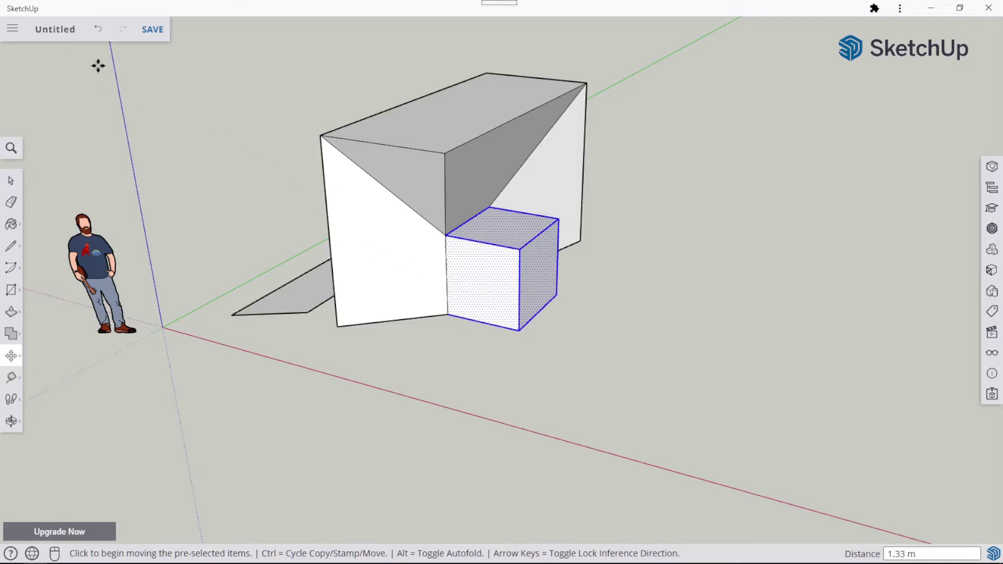
click(99, 34)
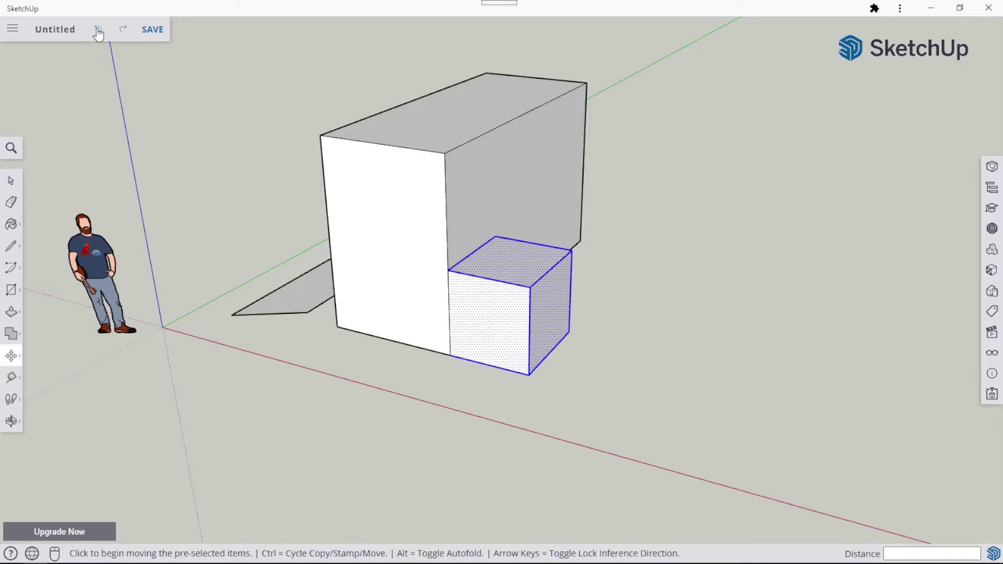
click(98, 34)
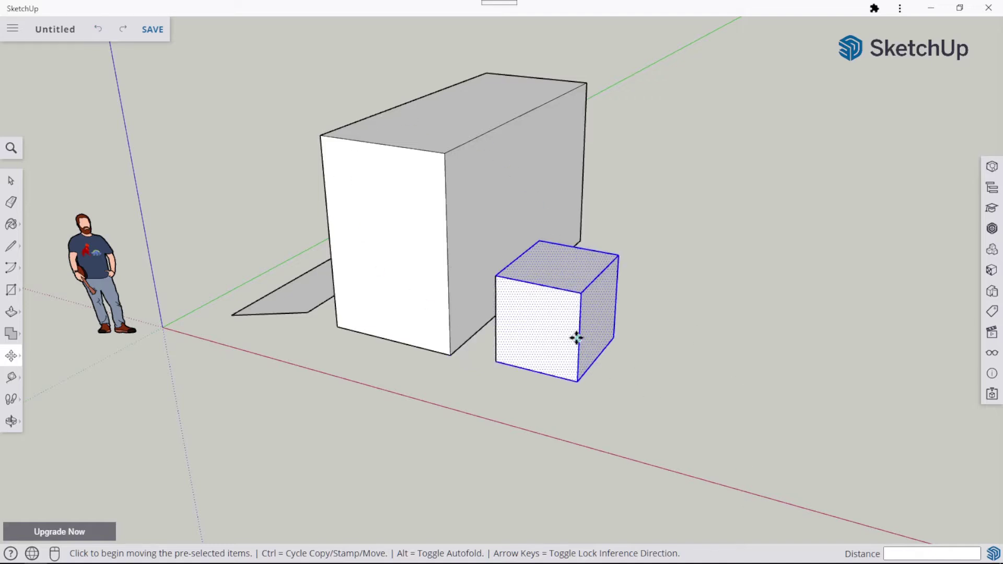
Step: Select all connected geometry of the small box and make it a group
click(11, 183)
click(730, 370)
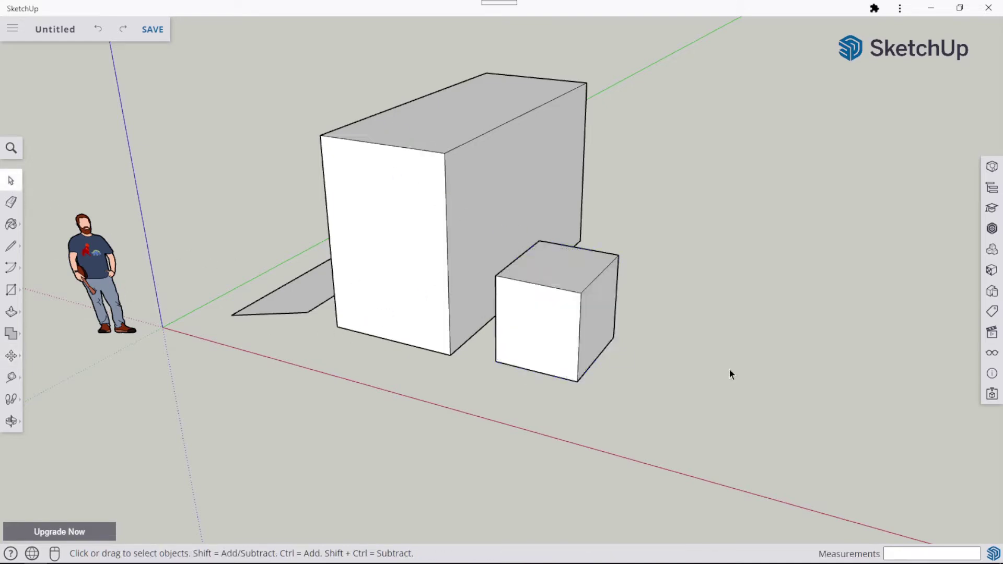
triple_click(570, 281)
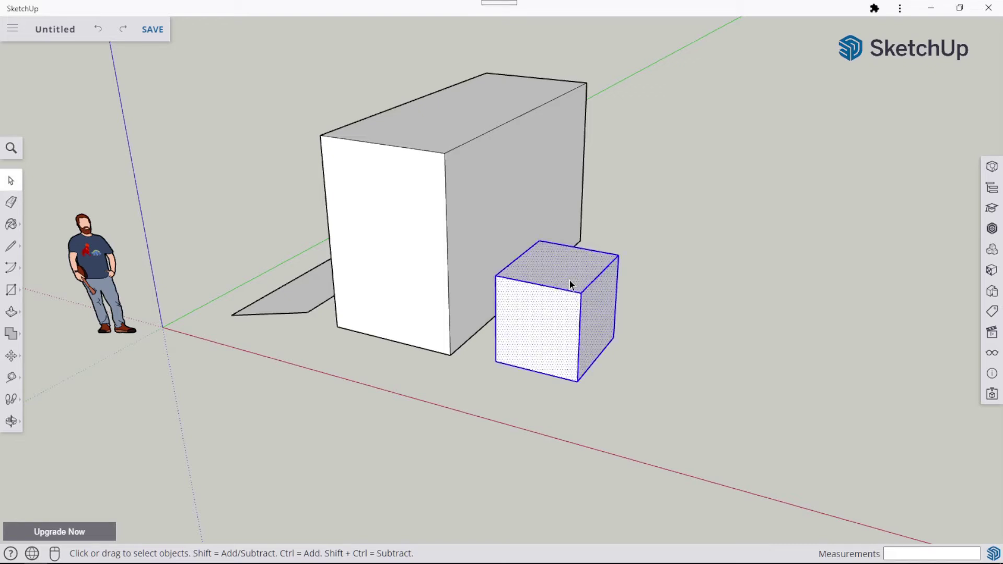
right_click(569, 281)
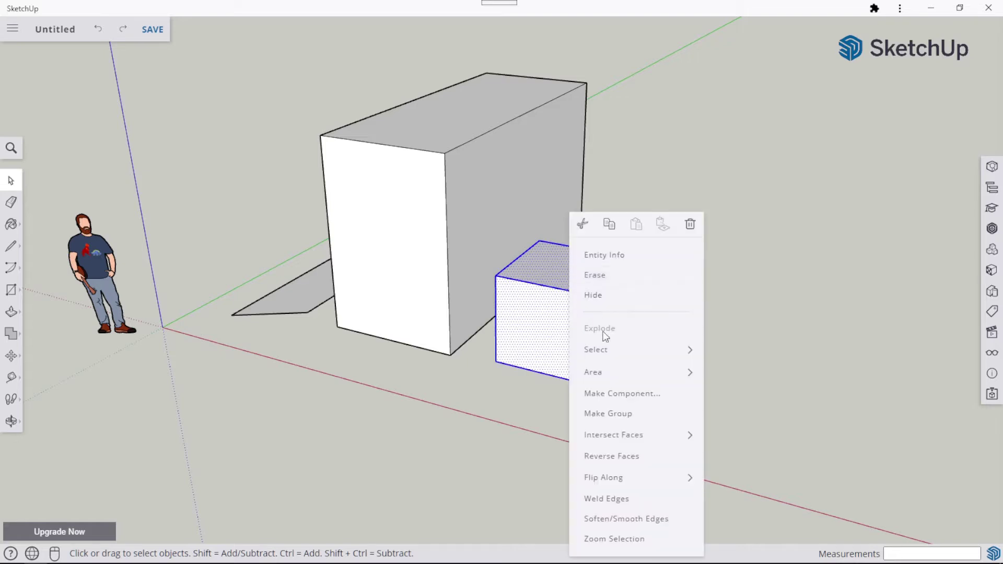
click(617, 413)
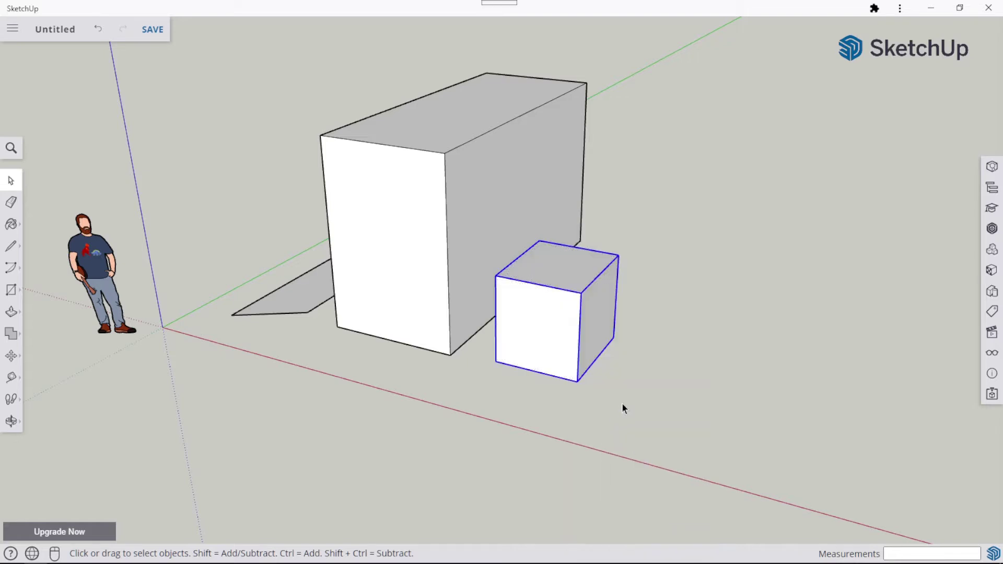
Step: Open the small box group, Push/Pull its side face outward 0.50 m along the red axis, and close the group
double_click(555, 323)
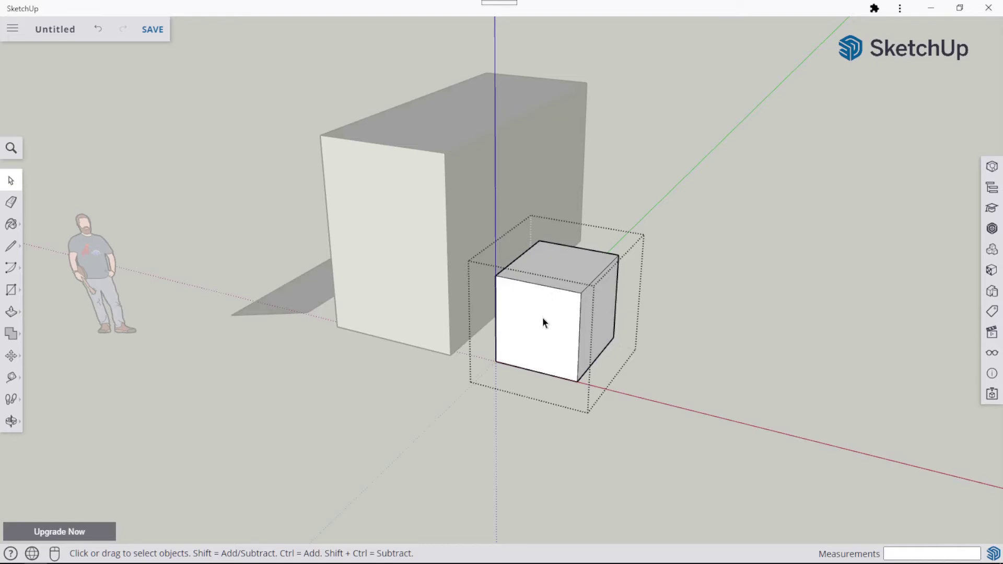
click(11, 312)
click(599, 318)
click(630, 336)
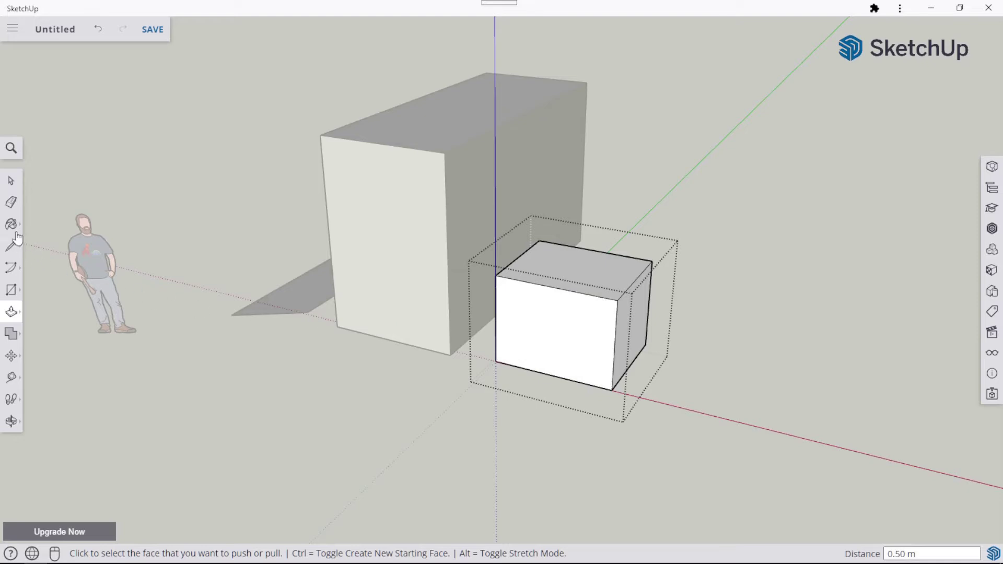
click(11, 183)
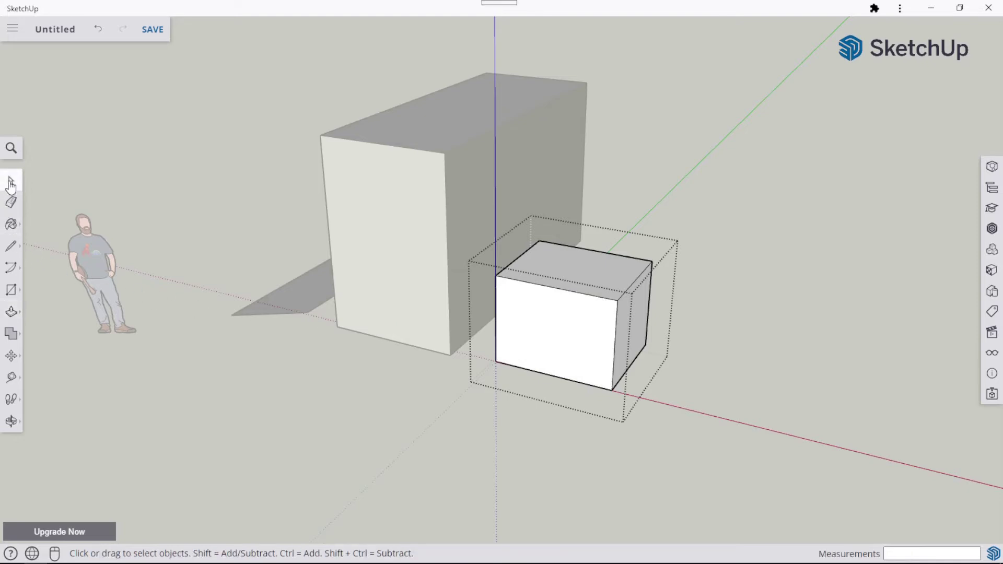
click(308, 383)
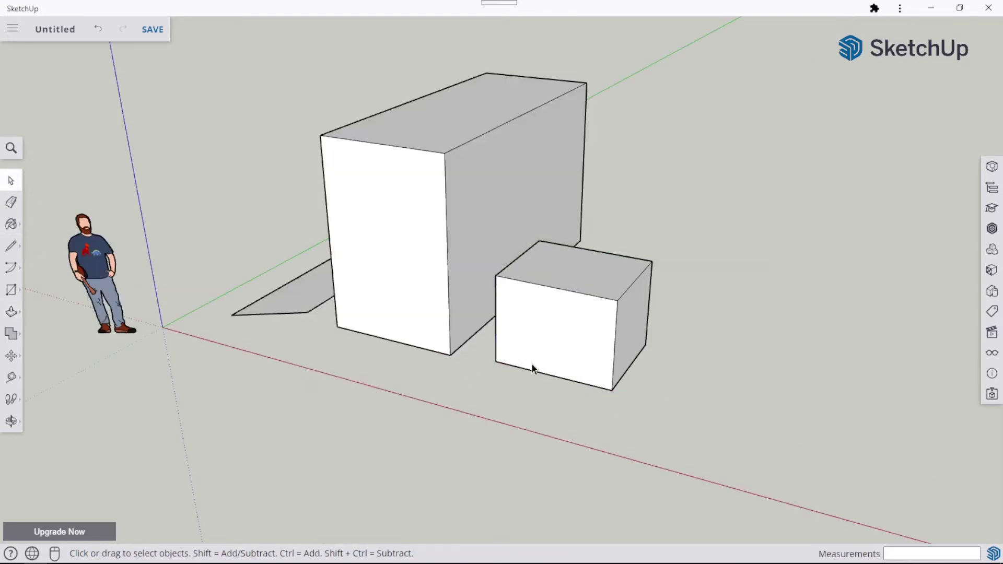
Step: Move the grouped box about 0.68 m so its front bottom corner meets the large box's front corner
click(528, 337)
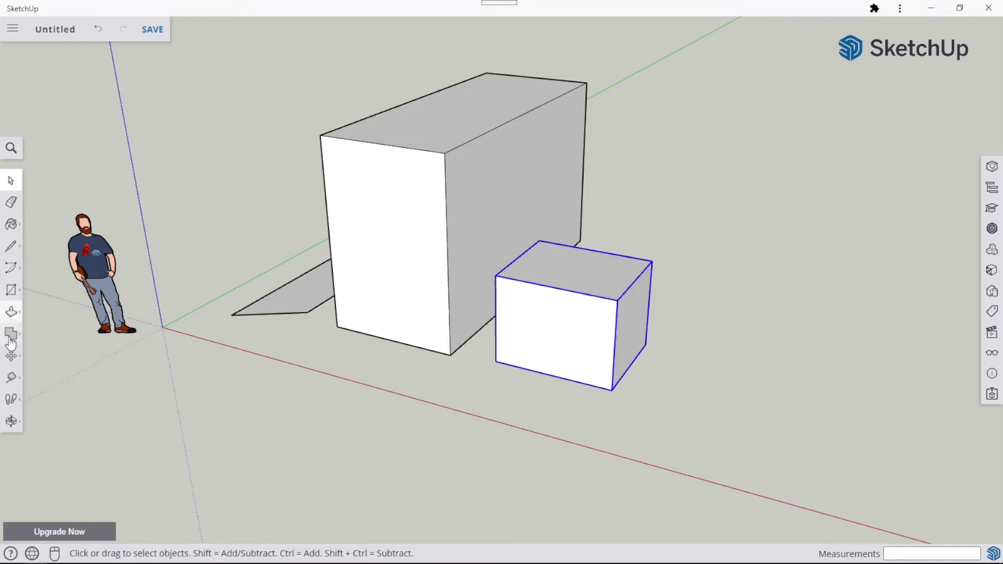
click(11, 356)
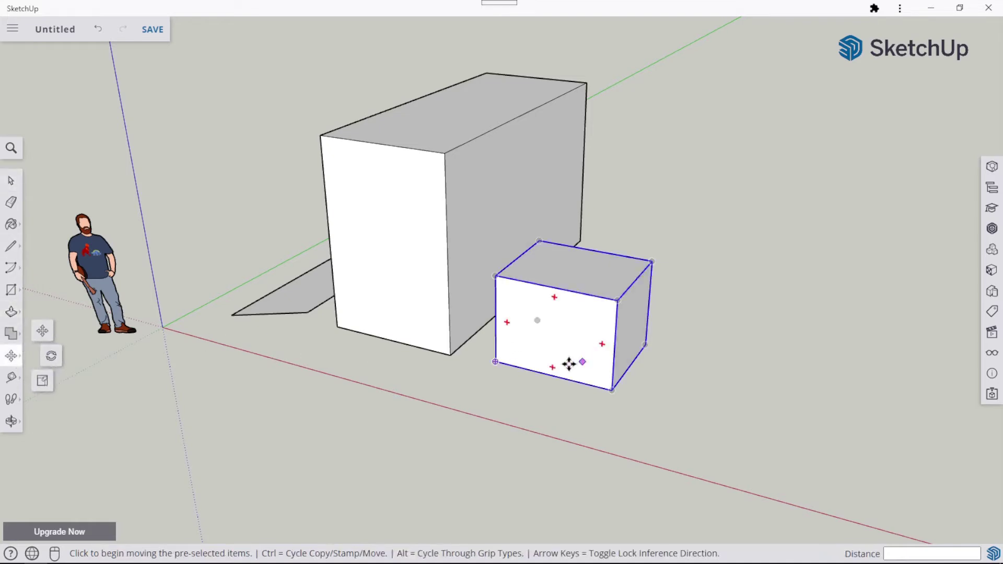
click(496, 361)
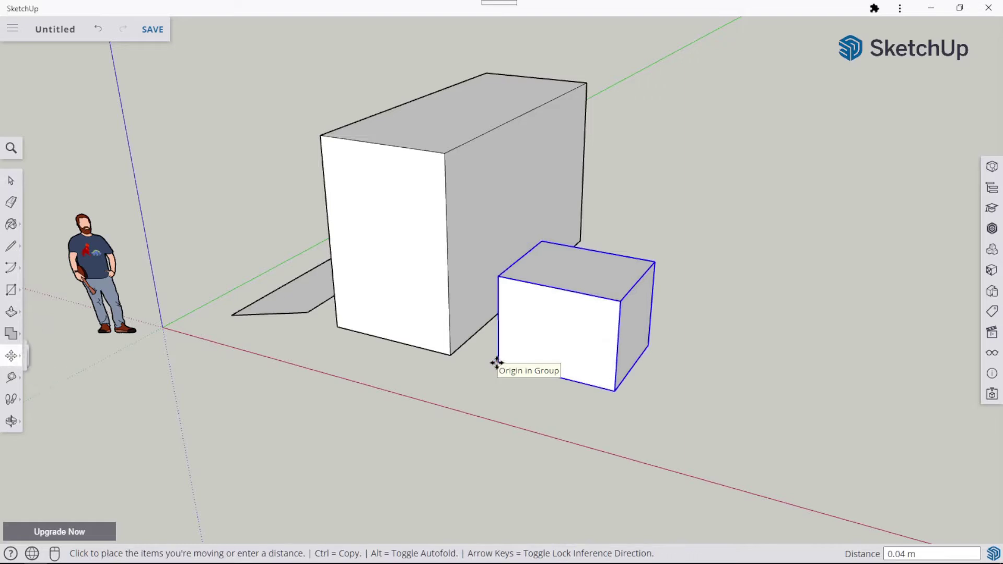
click(450, 355)
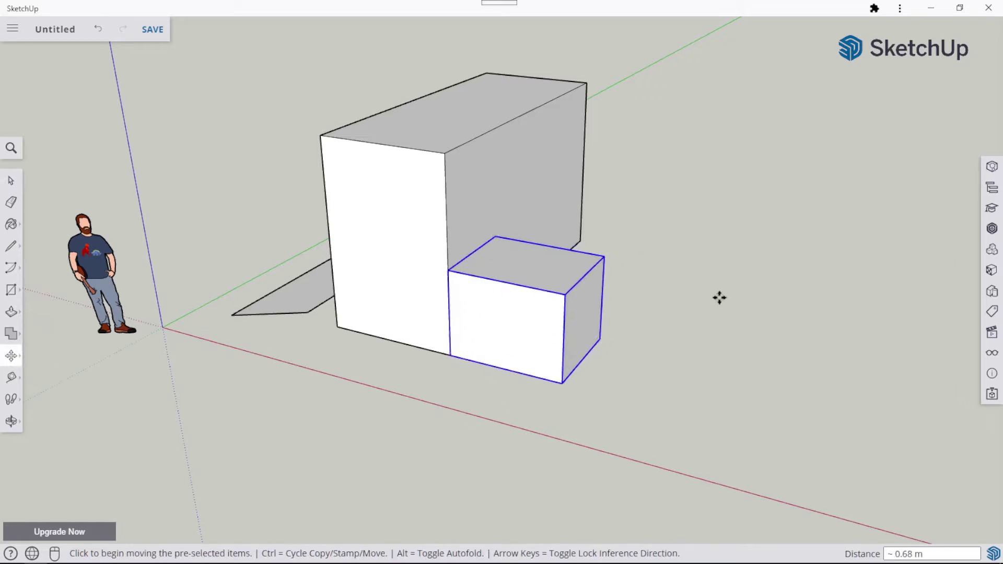
Step: Move the group 0.11 m along the red axis away from the large box and return it to the corner
click(602, 339)
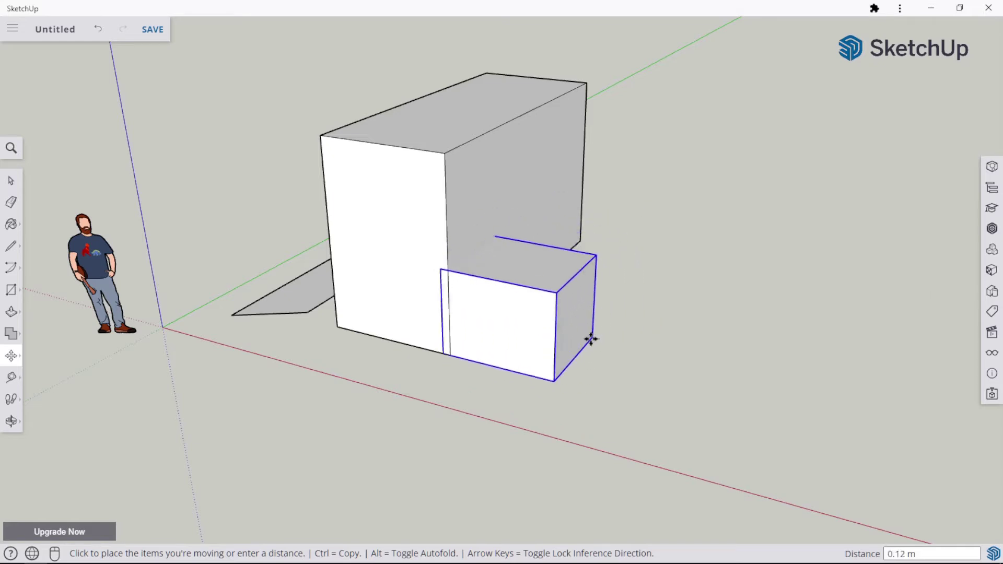
click(604, 344)
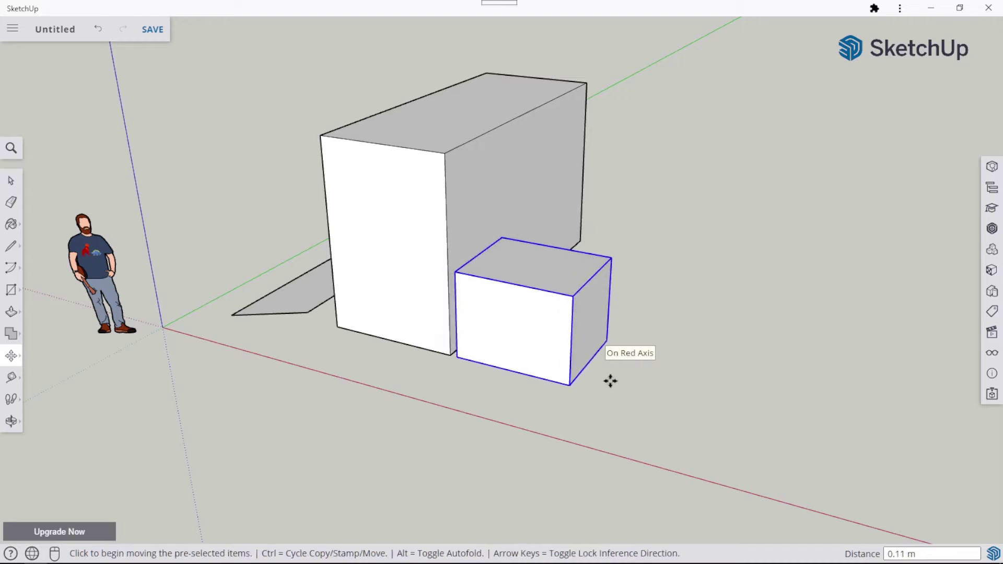
click(454, 354)
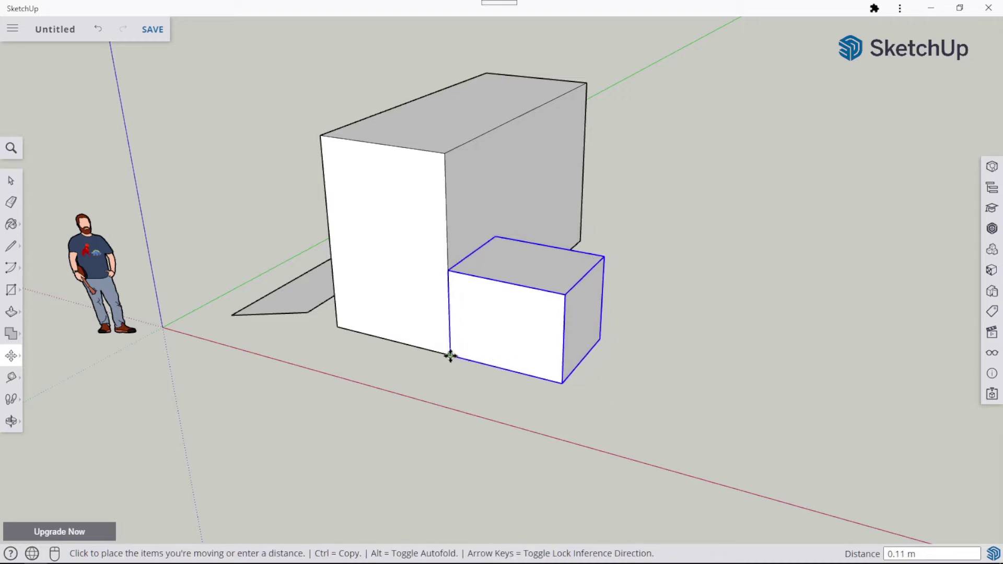
key(Escape)
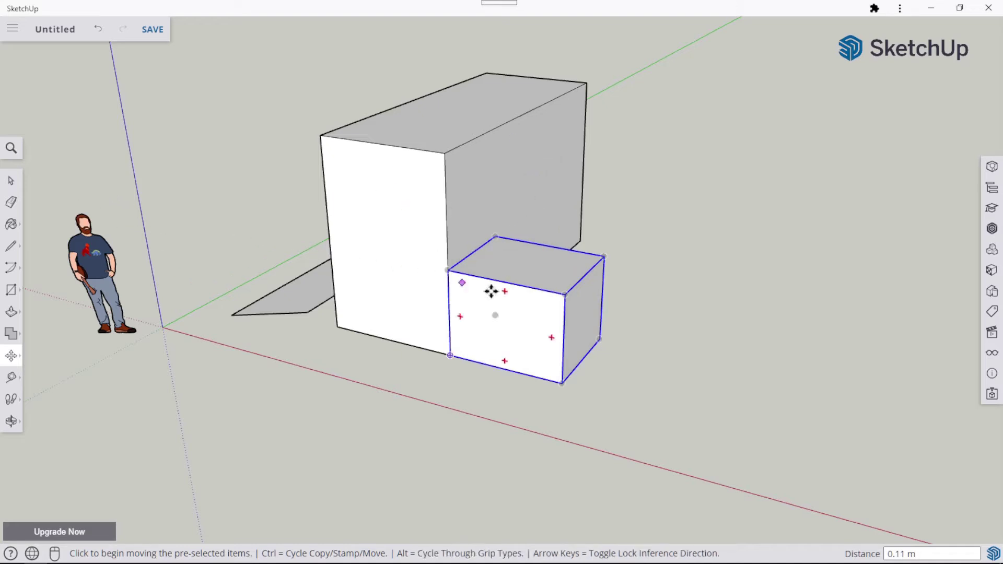
click(11, 181)
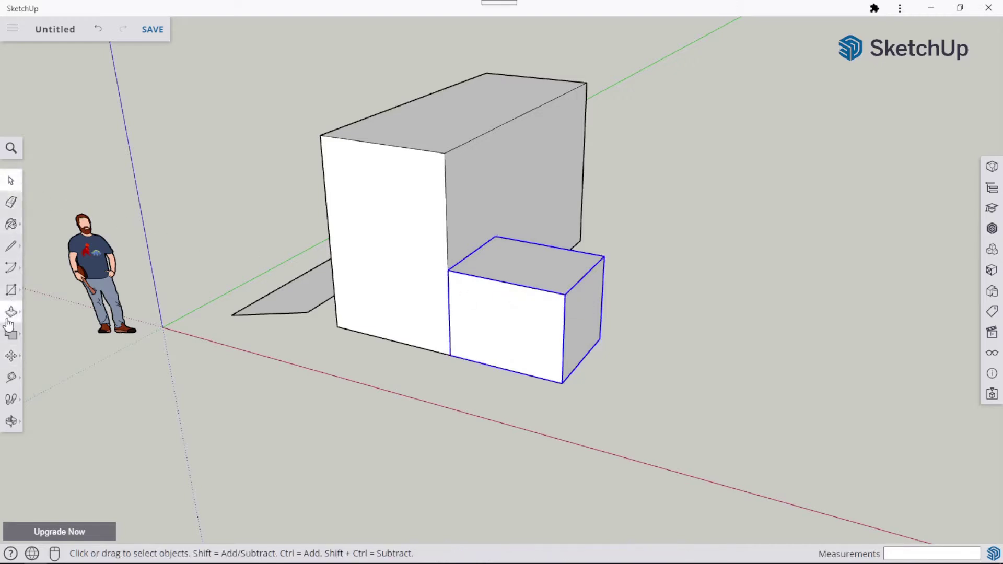
click(11, 355)
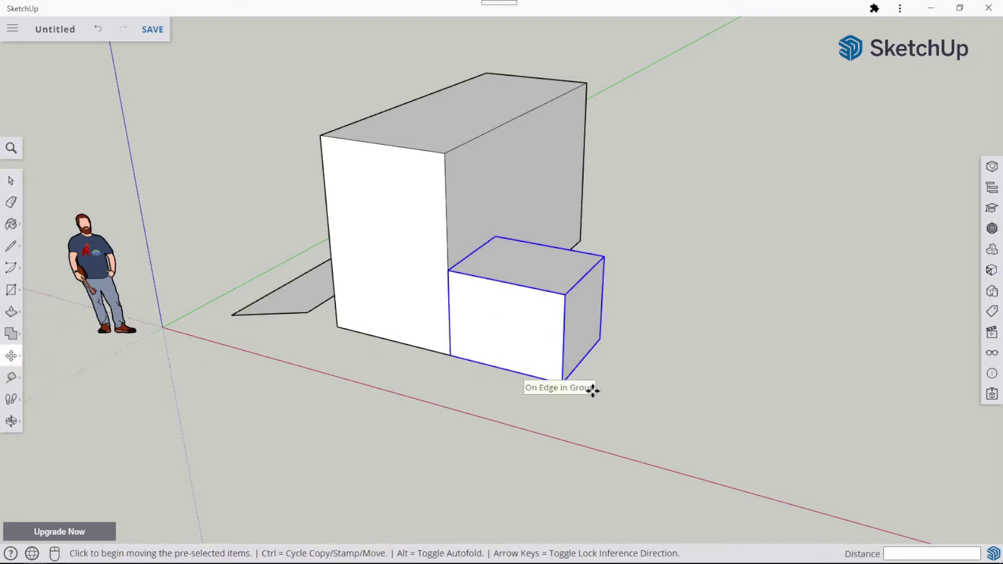
click(563, 383)
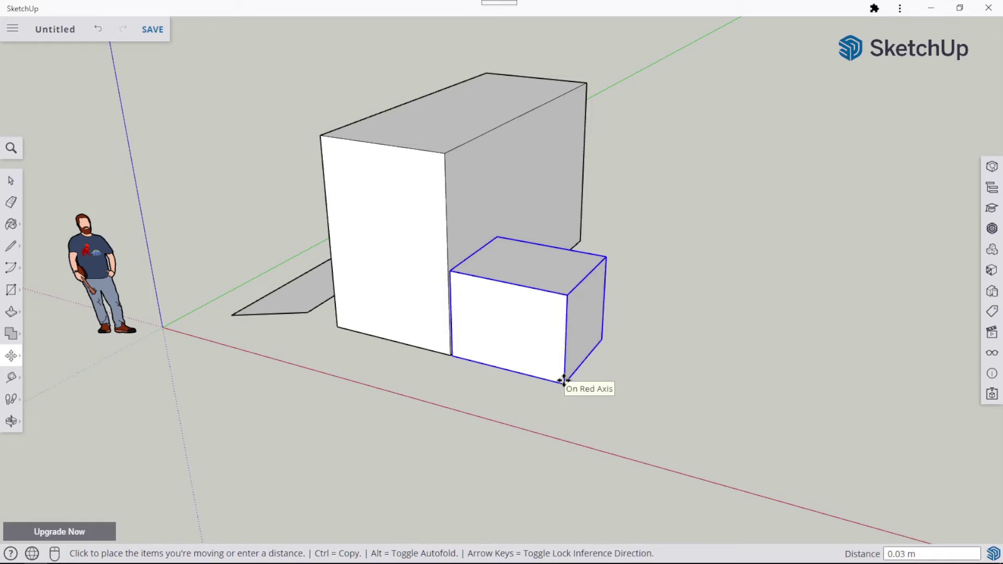
key(Escape)
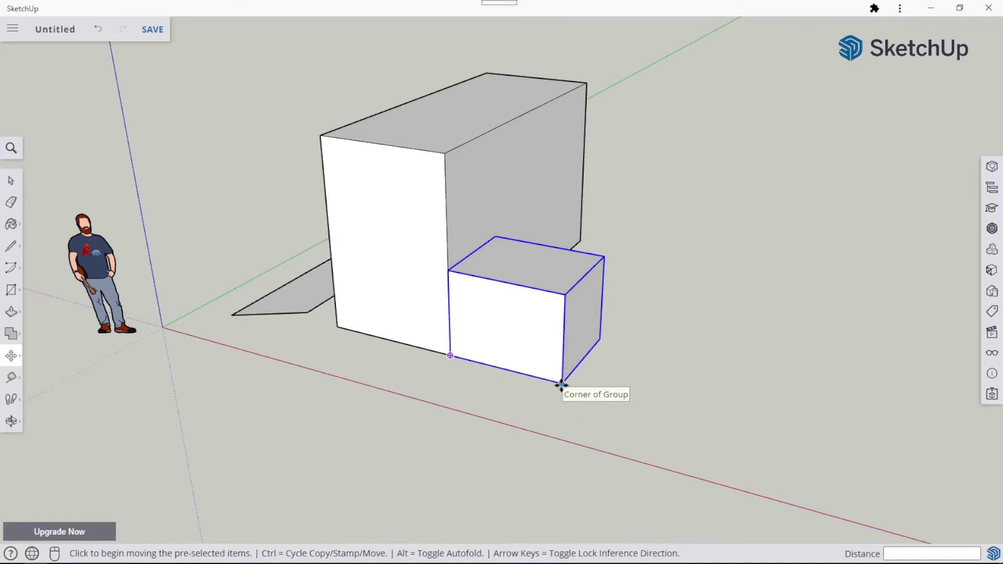
Step: Move the group 5 m along the red axis away from the large box, from its front bottom corner
click(561, 384)
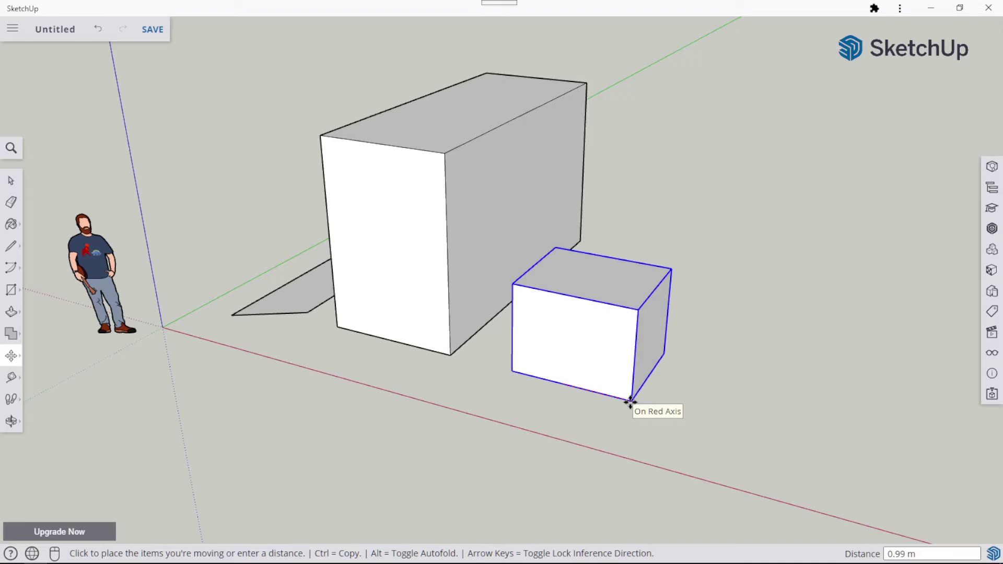
text(5)
key(Return)
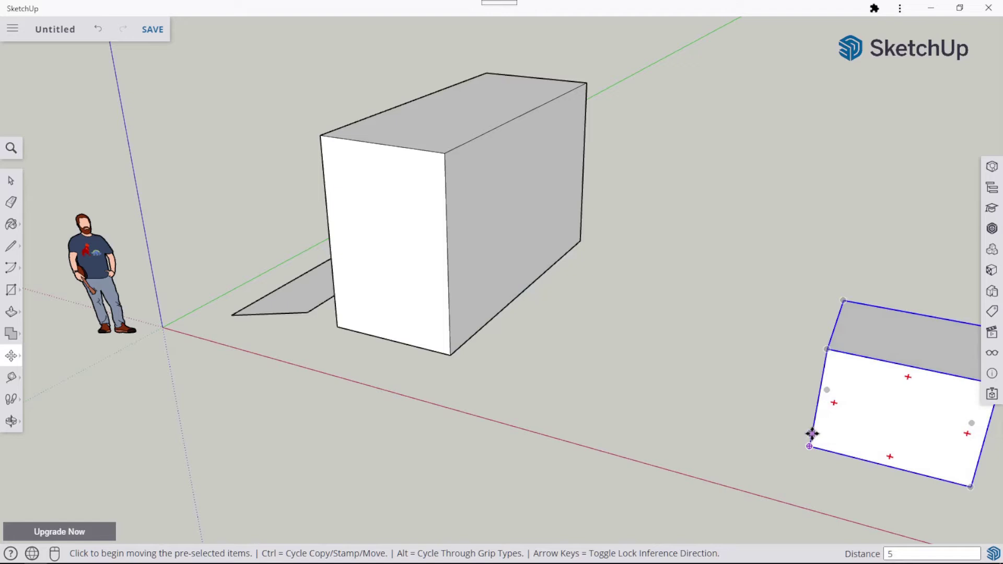
scroll(780, 439, down, 1)
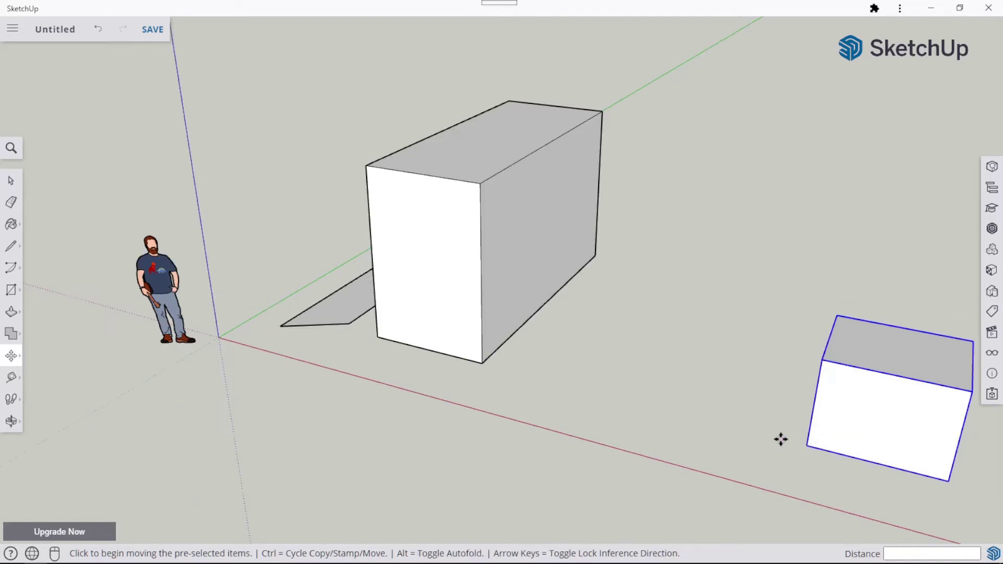
scroll(780, 439, up, 1)
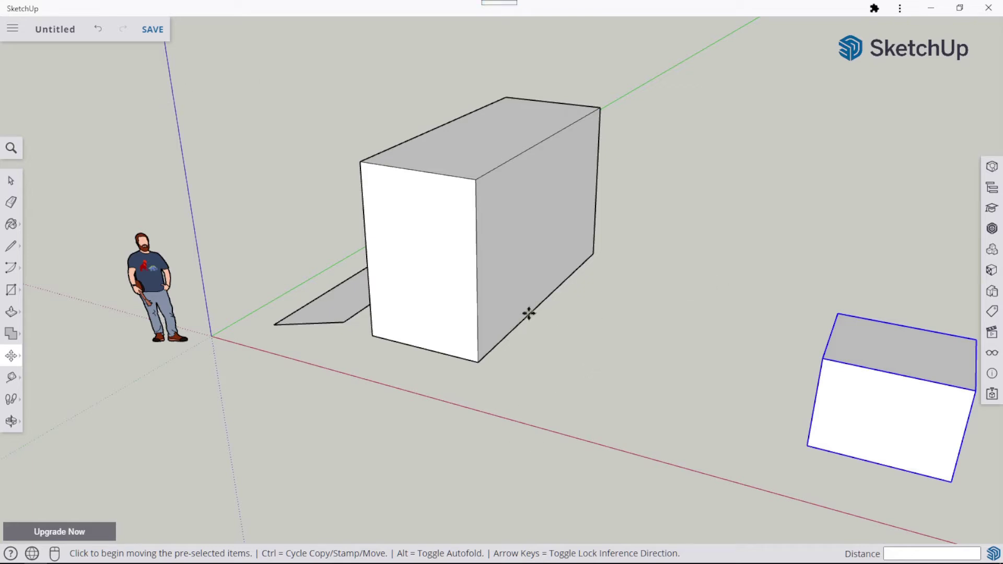
Step: Select all connected faces and edges of the large box and make them a group
click(11, 181)
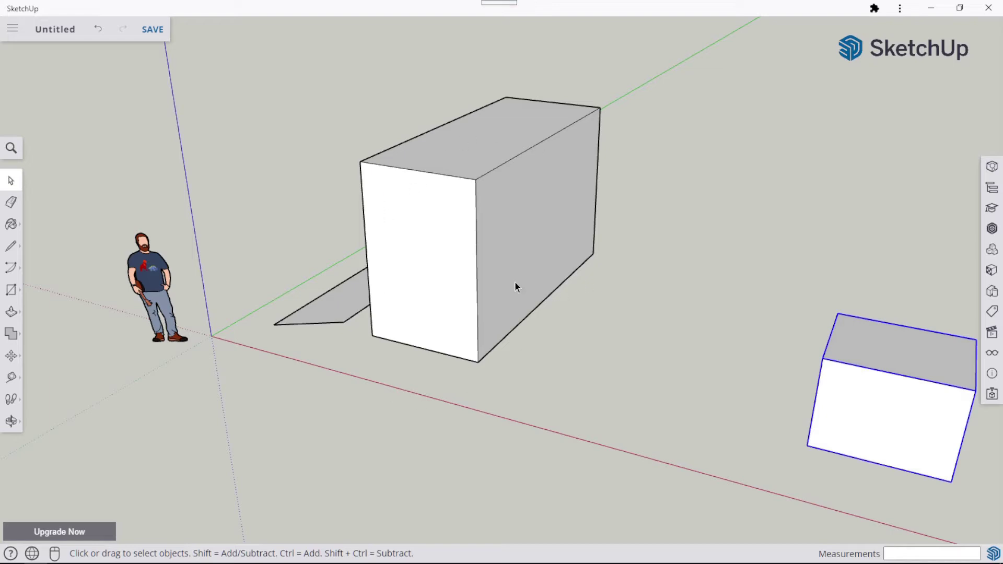
triple_click(447, 267)
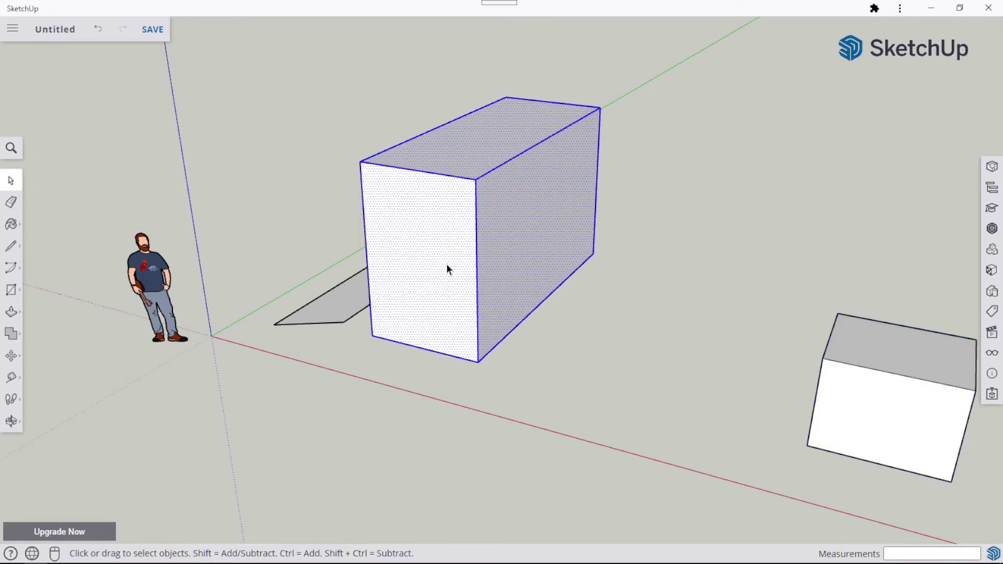
right_click(453, 266)
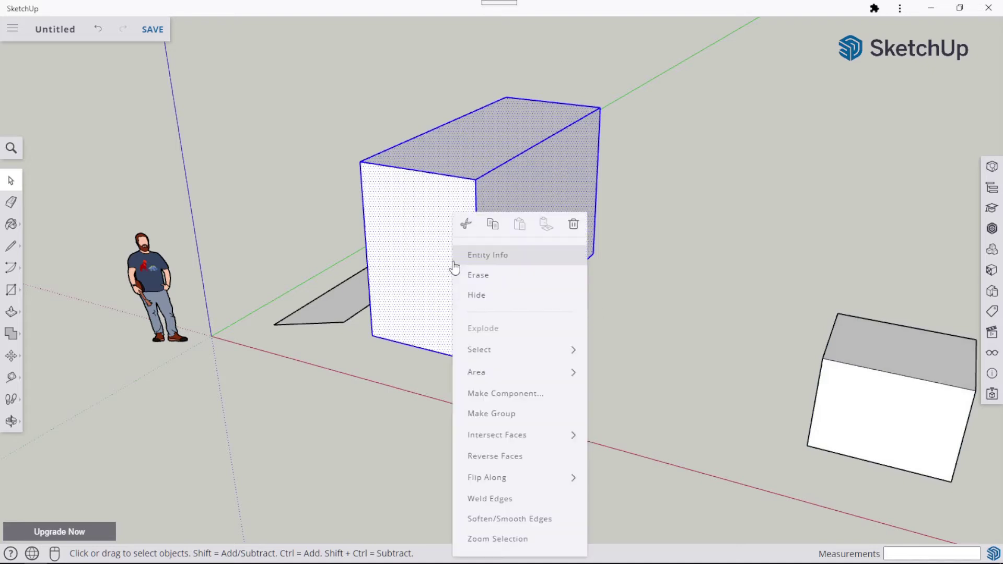
click(497, 416)
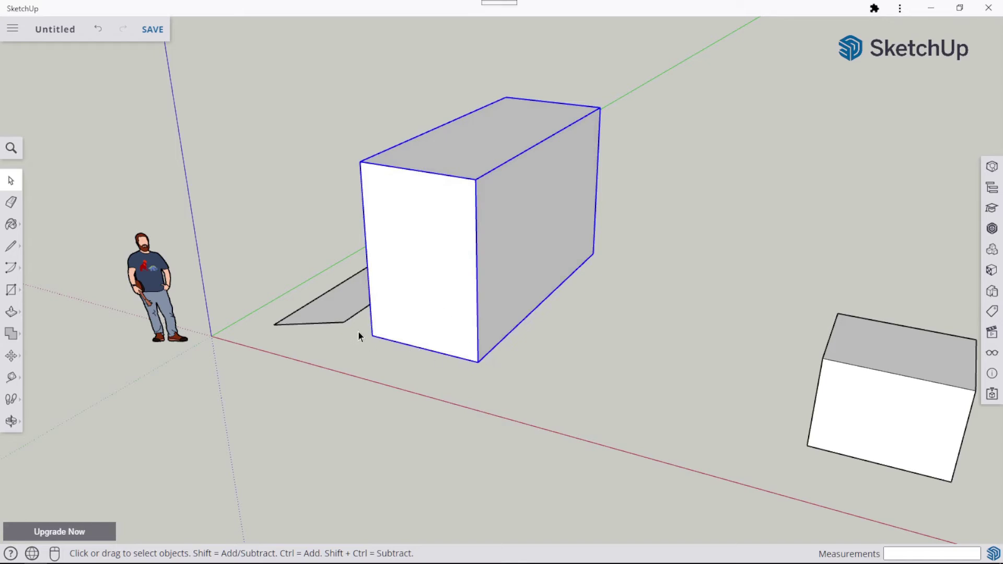
Step: Select the flat four-sided face beside the large box with its edges and make it a group
middle_drag(358, 330, 663, 347)
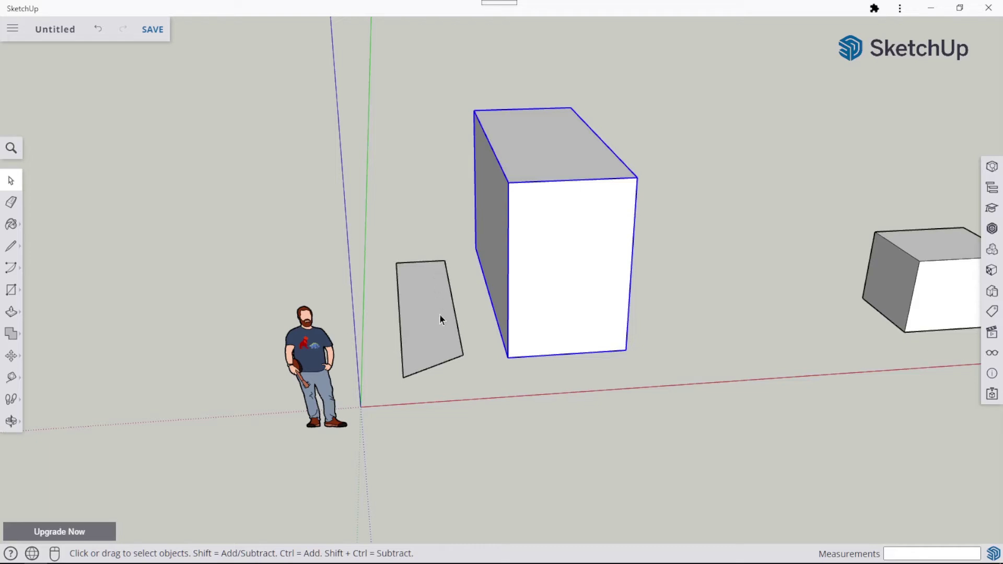
double_click(432, 307)
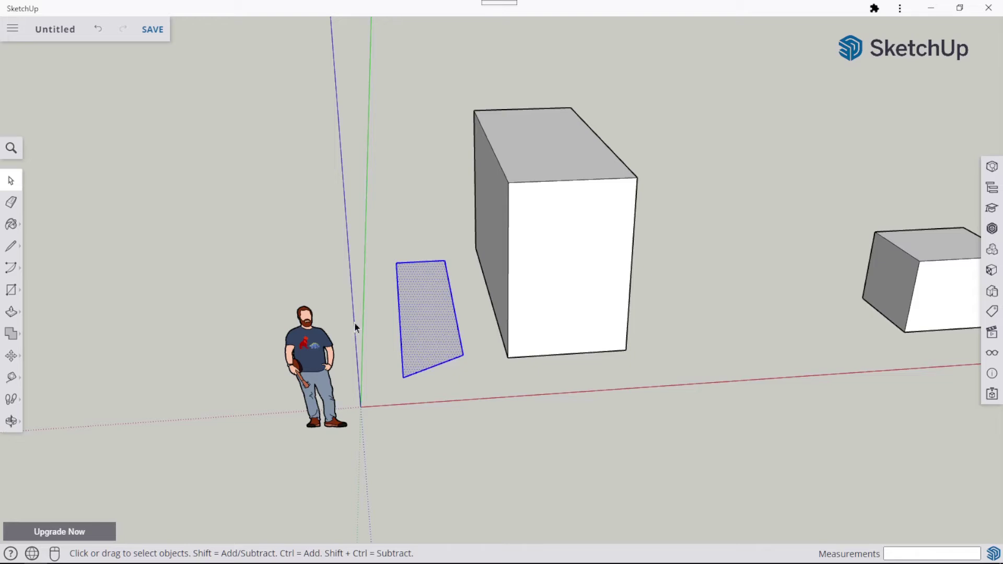
right_click(419, 314)
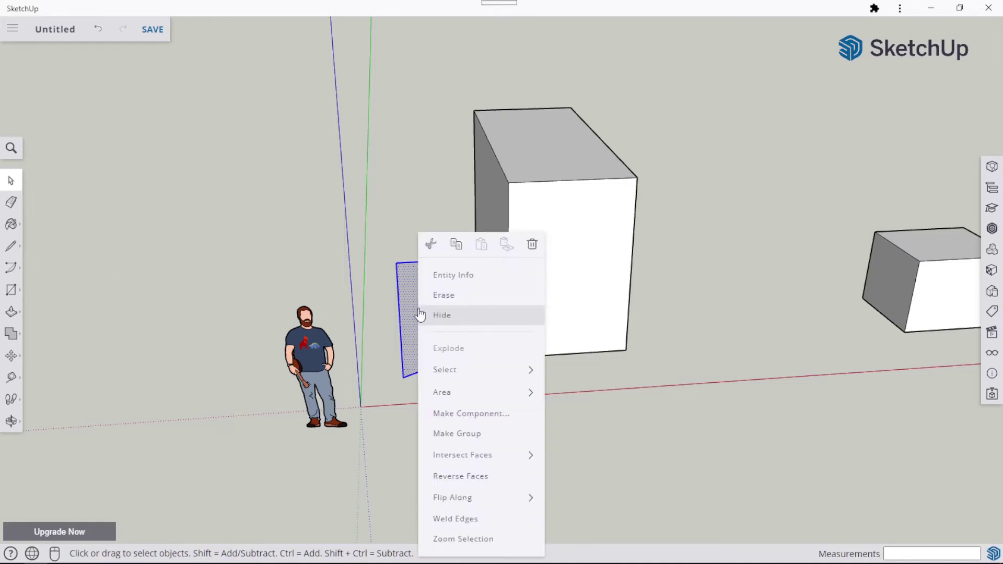
click(481, 435)
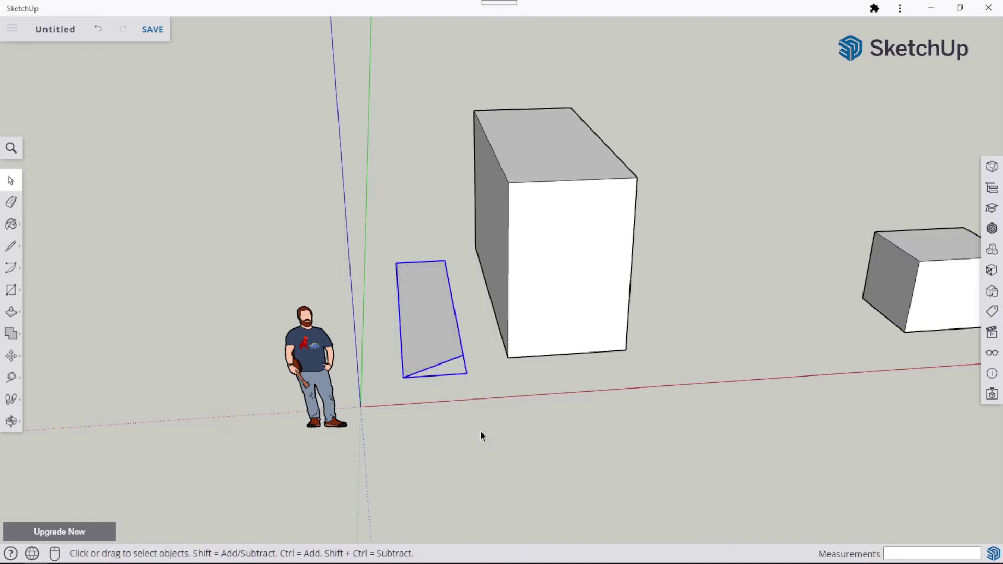
click(478, 428)
Step: Open the flat face's group, Push/Pull the face up 1.34 m into a box, and close the group
click(430, 315)
double_click(424, 313)
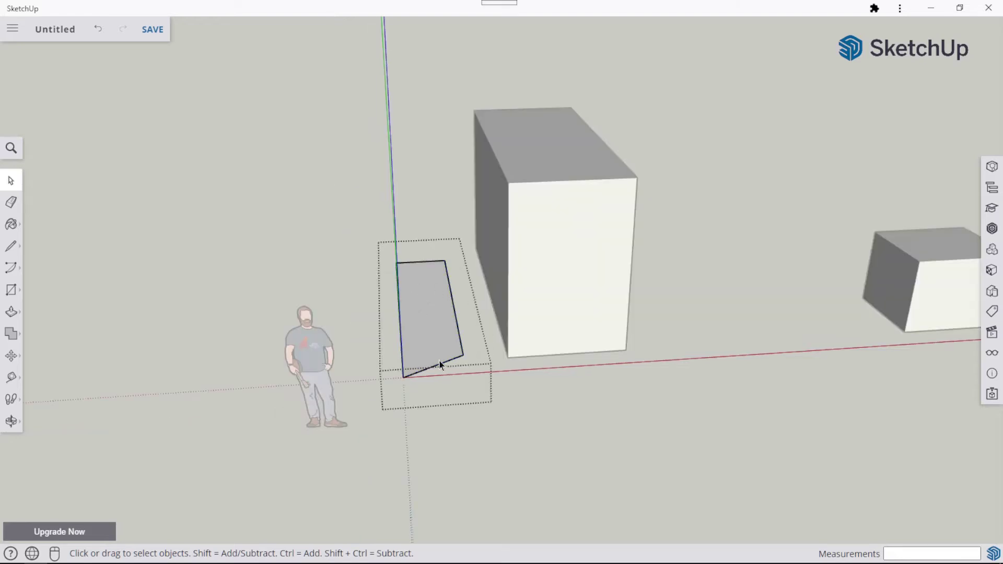
middle_click(434, 312)
middle_drag(432, 312, 463, 258)
click(11, 312)
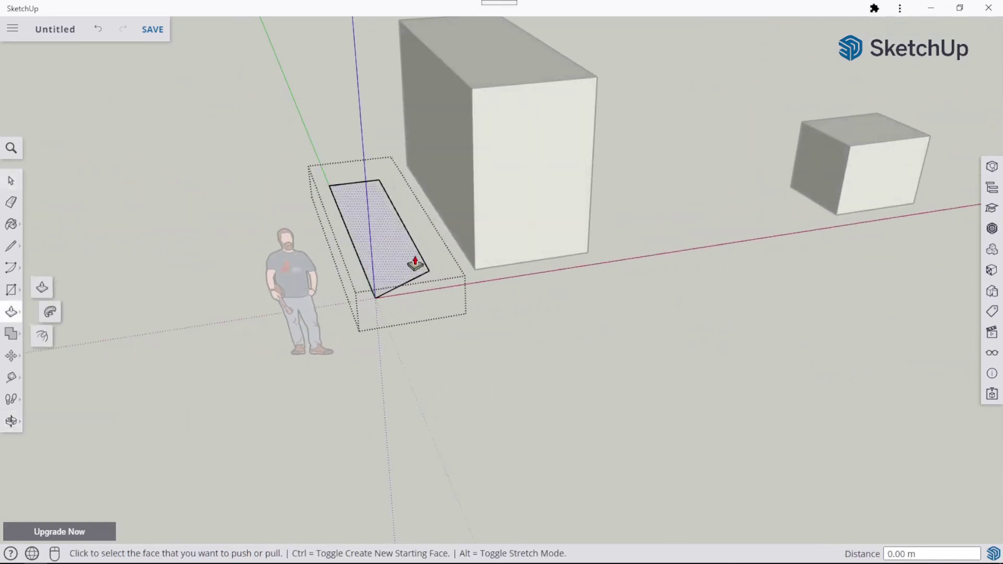
click(396, 251)
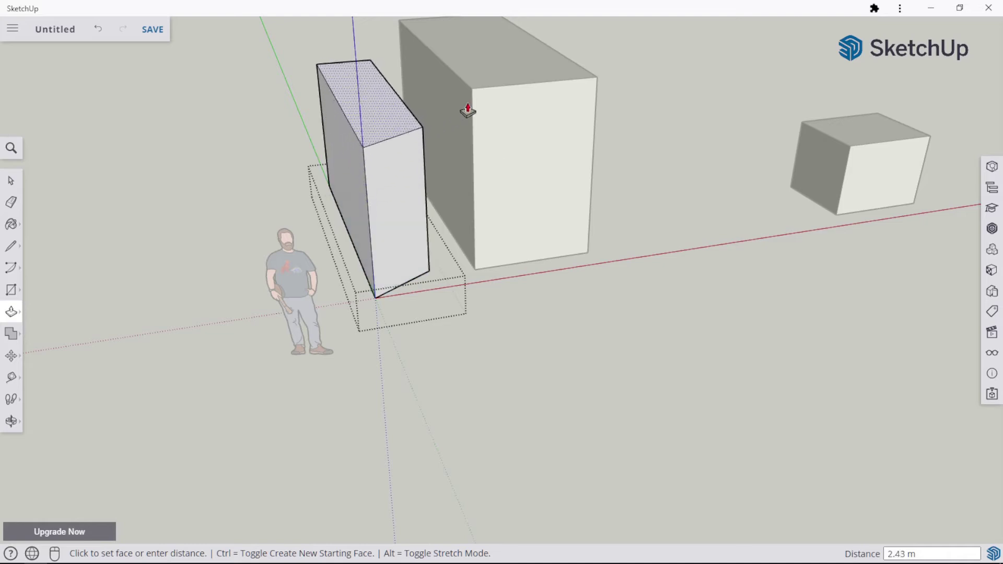
click(855, 150)
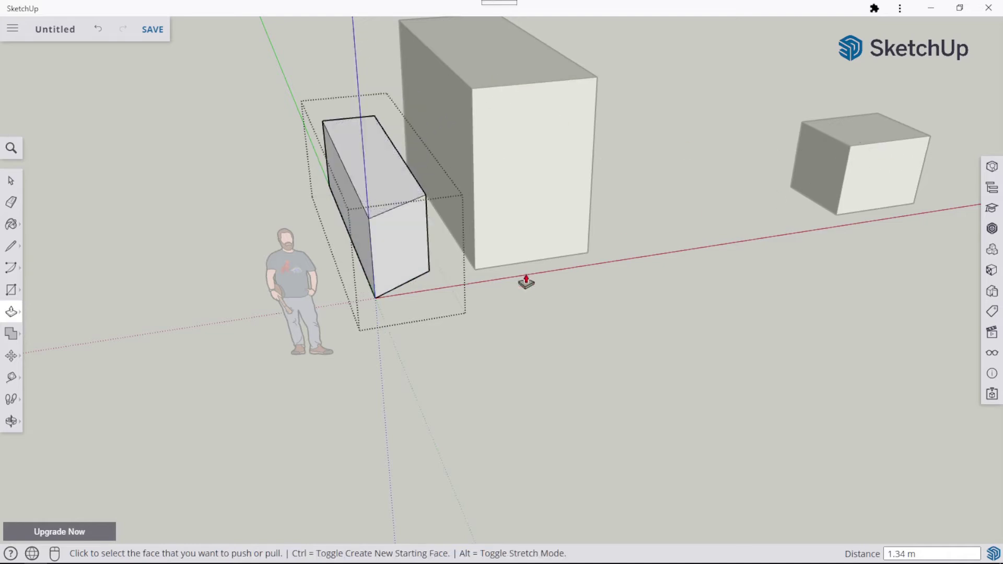
click(11, 181)
click(477, 369)
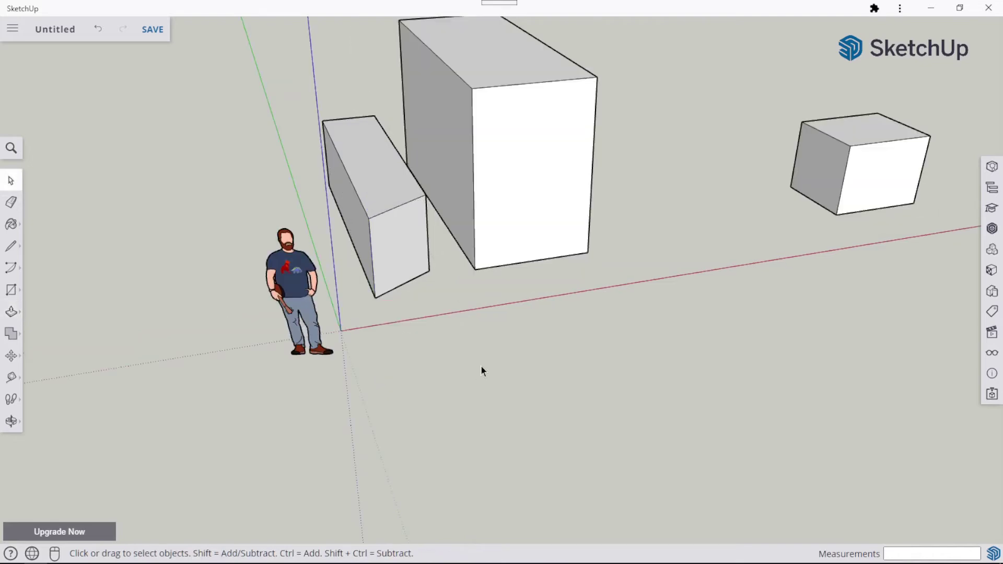
Step: Move the small box group 4 m along the green axis from its front bottom corner and undo the move
scroll(481, 367, down, 1)
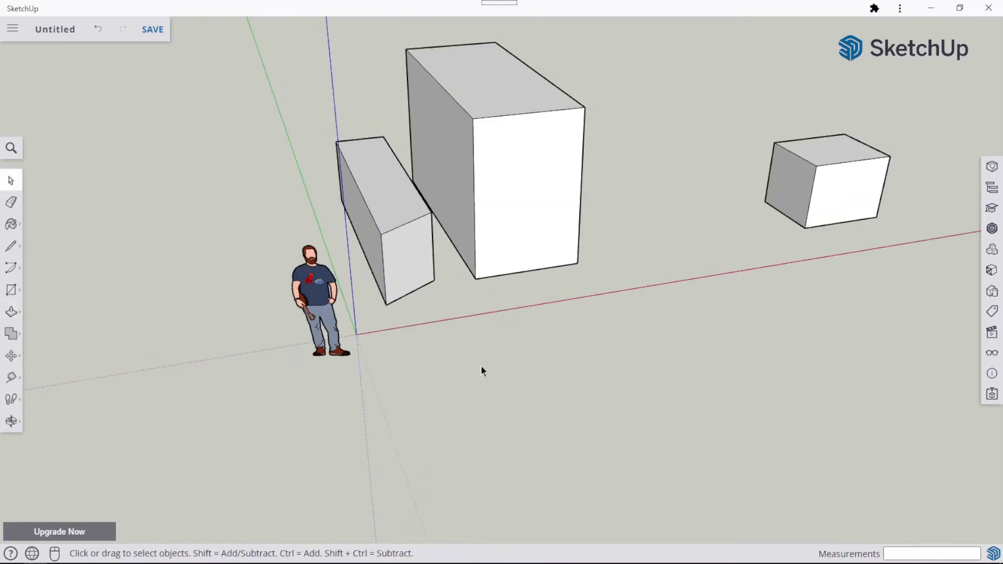
middle_drag(480, 365, 396, 354)
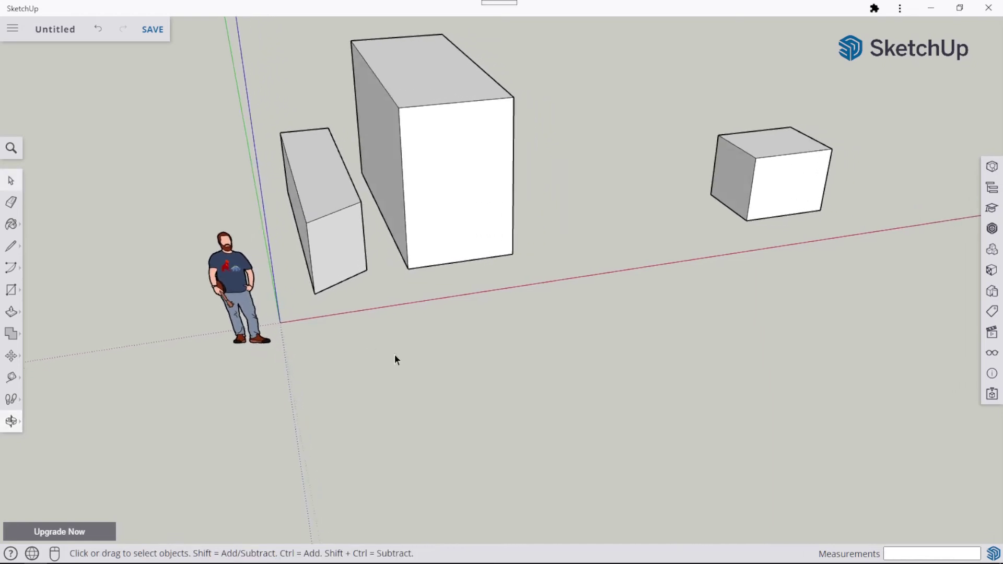
scroll(678, 316, down, 1)
scroll(678, 316, up, 2)
scroll(677, 316, down, 3)
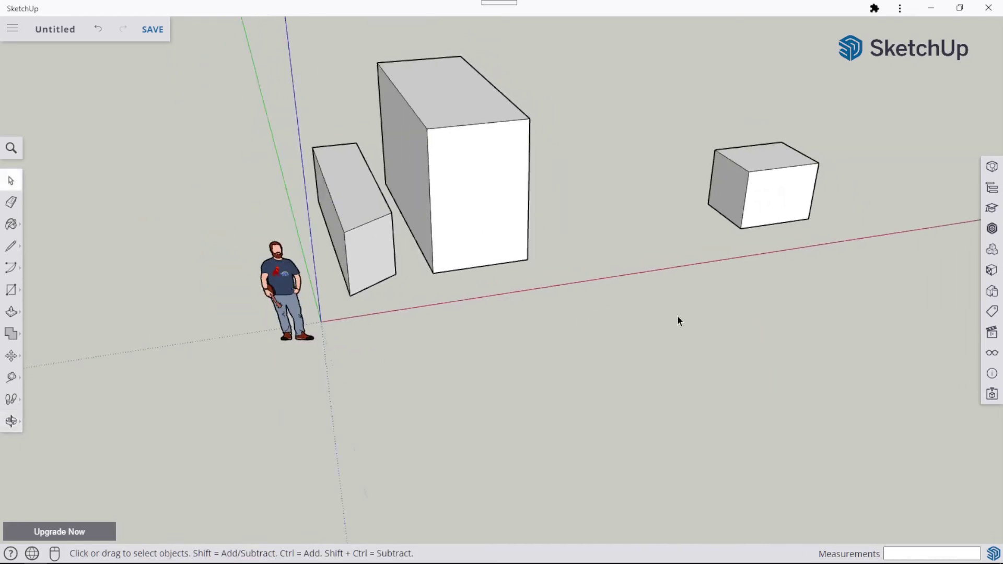
shift+middle_drag(677, 316, 229, 269)
scroll(626, 340, down, 1)
middle_drag(625, 339, 340, 275)
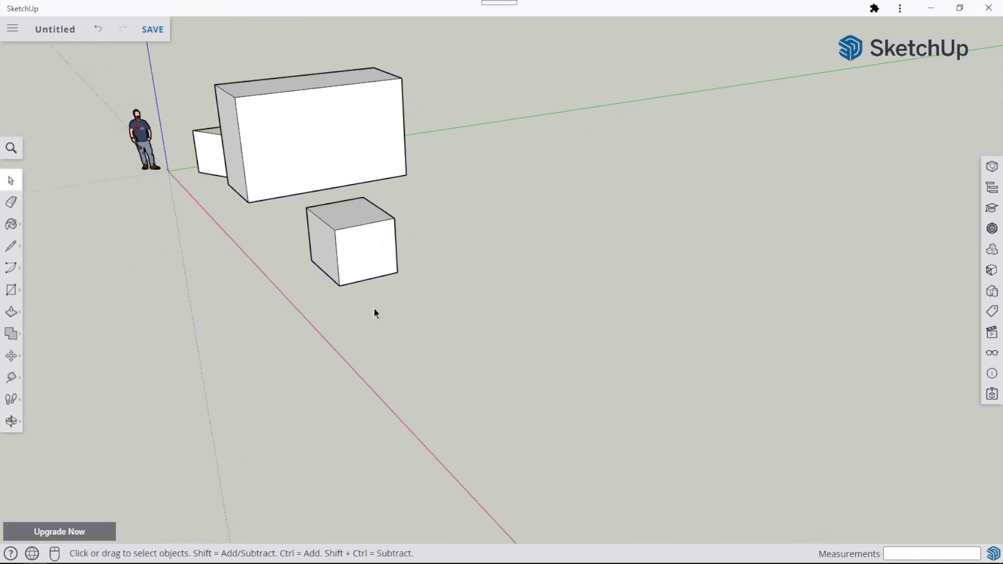
click(339, 228)
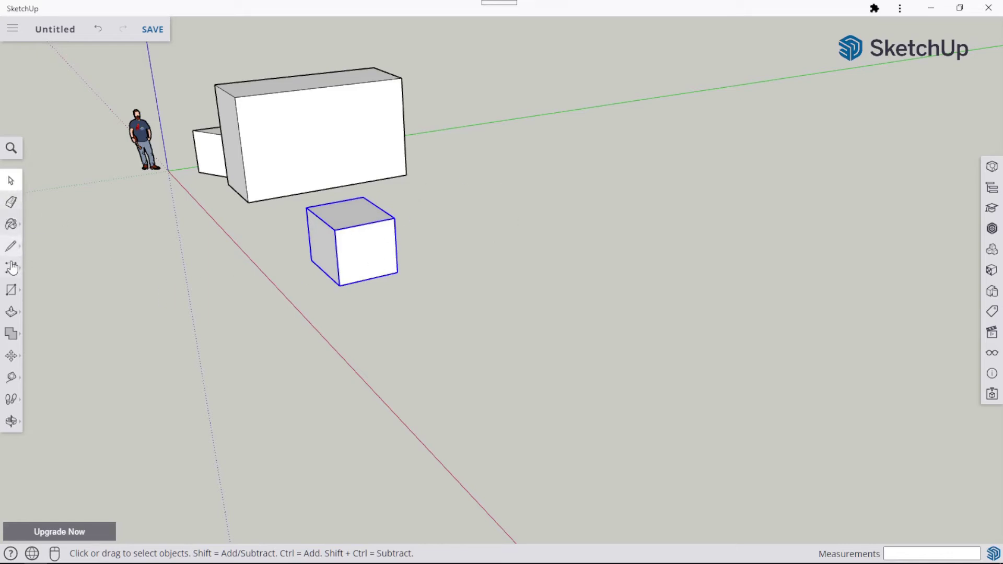
click(11, 356)
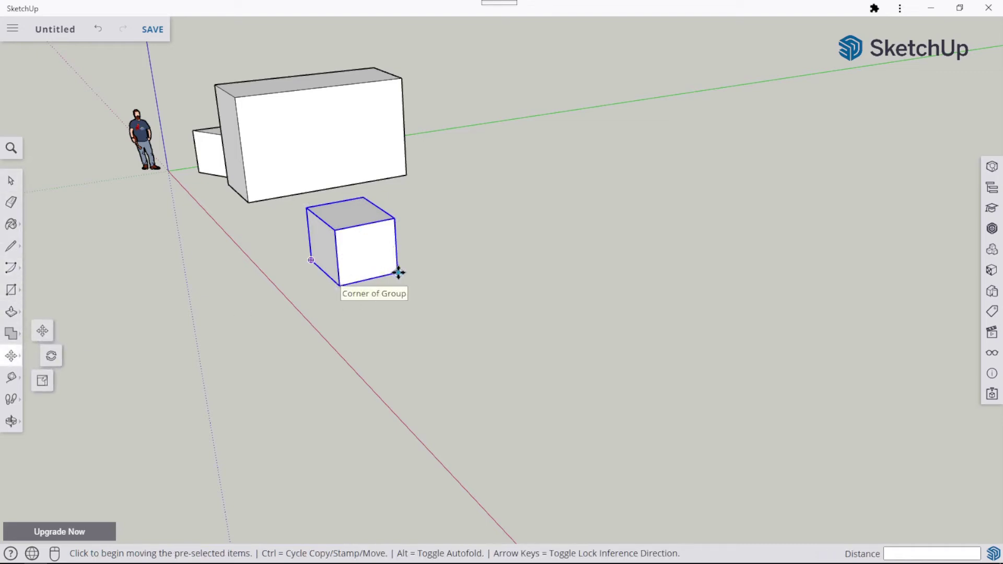
click(341, 285)
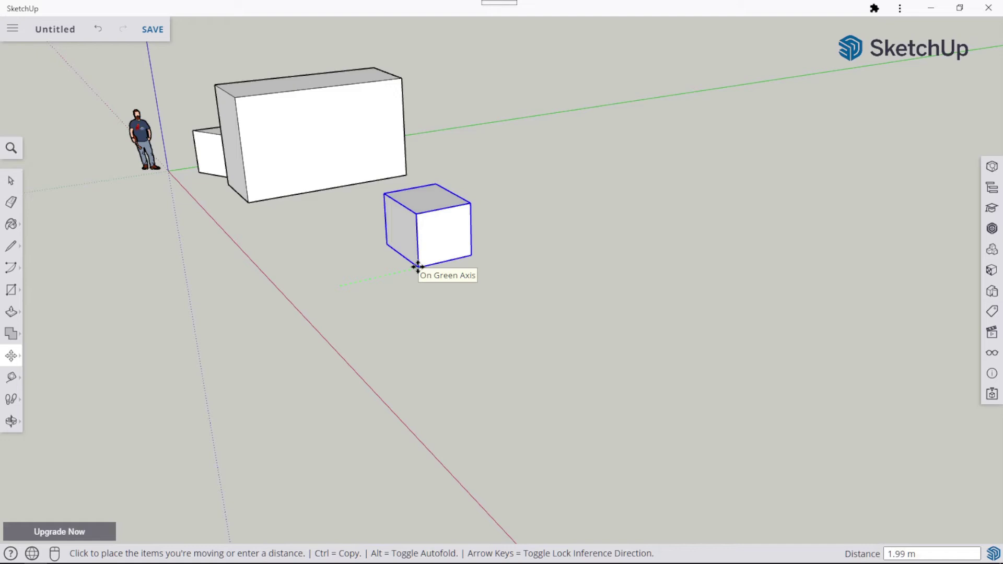
text(4)
key(Return)
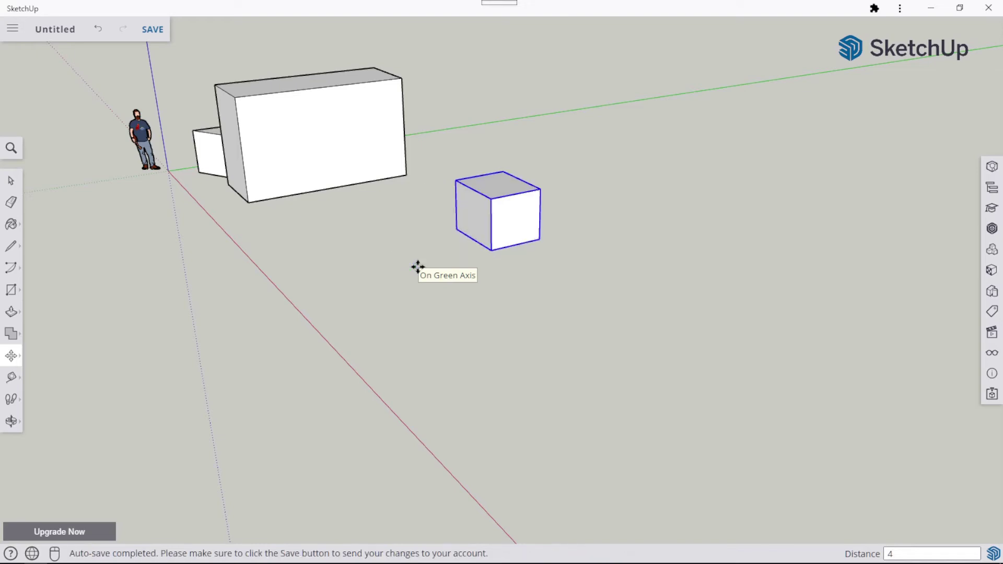
key(ctrl+z)
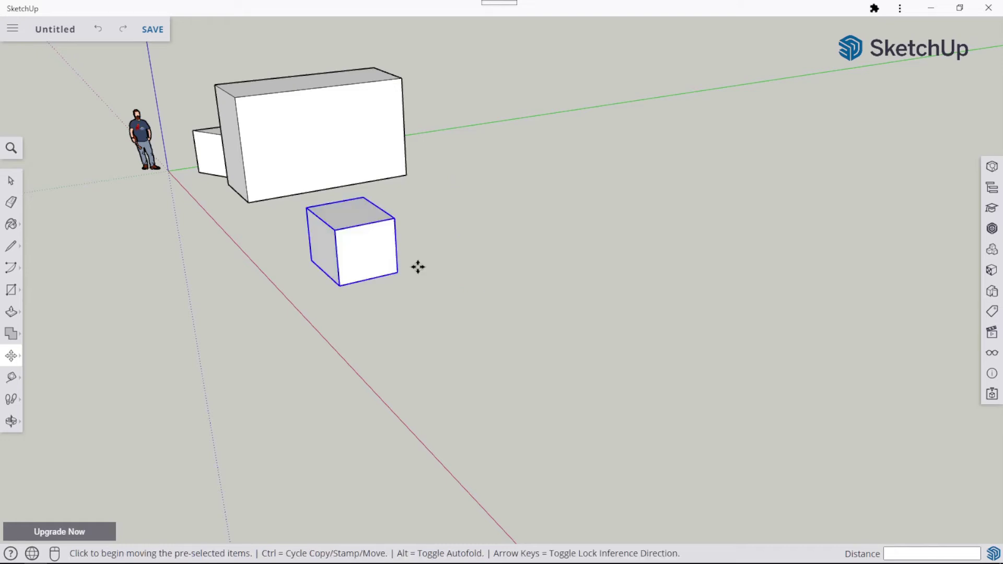
Step: Copy the small box group 4 m along the green axis from its front bottom corner and multiply the copy with x5
click(340, 284)
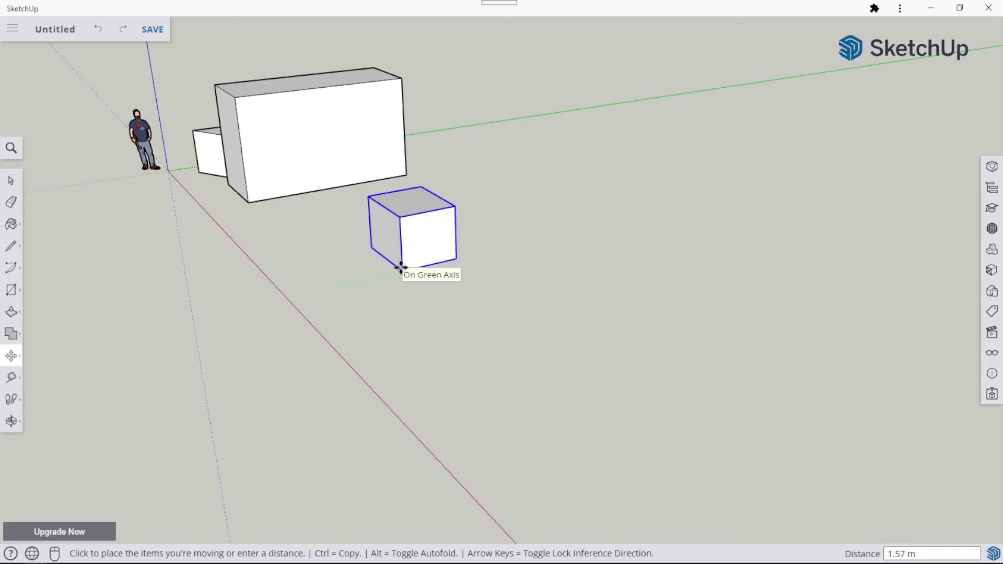
key(ctrl)
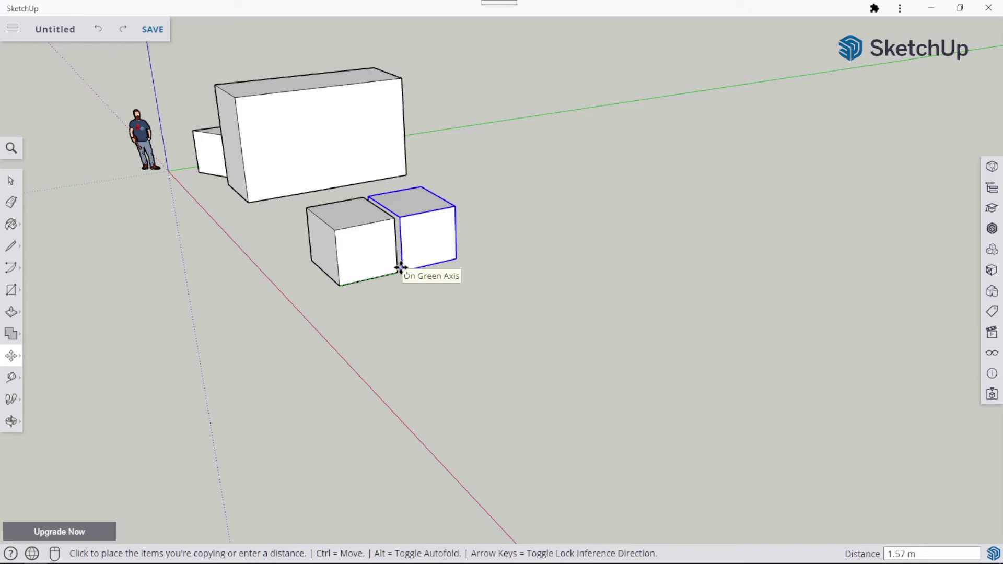
text(4)
key(Return)
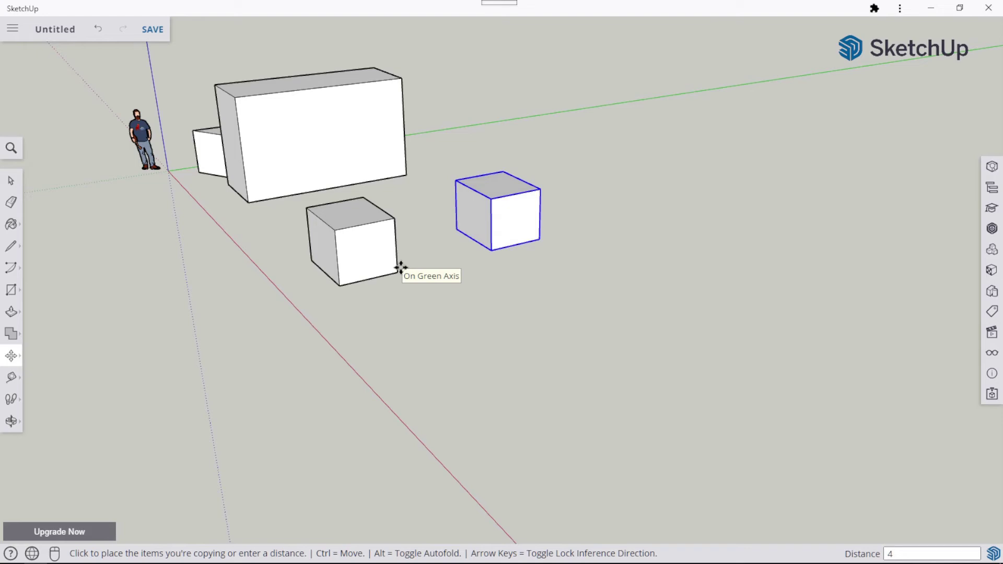
text(5)
key(Return)
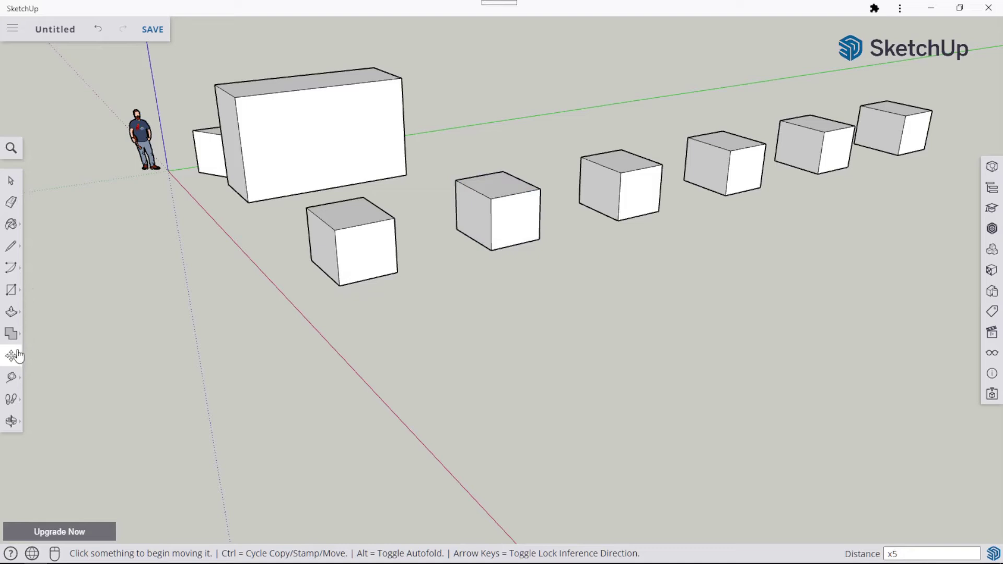
Step: Add linear dimensions between the front bottom corners of the first and second small boxes and of the second and third
click(11, 377)
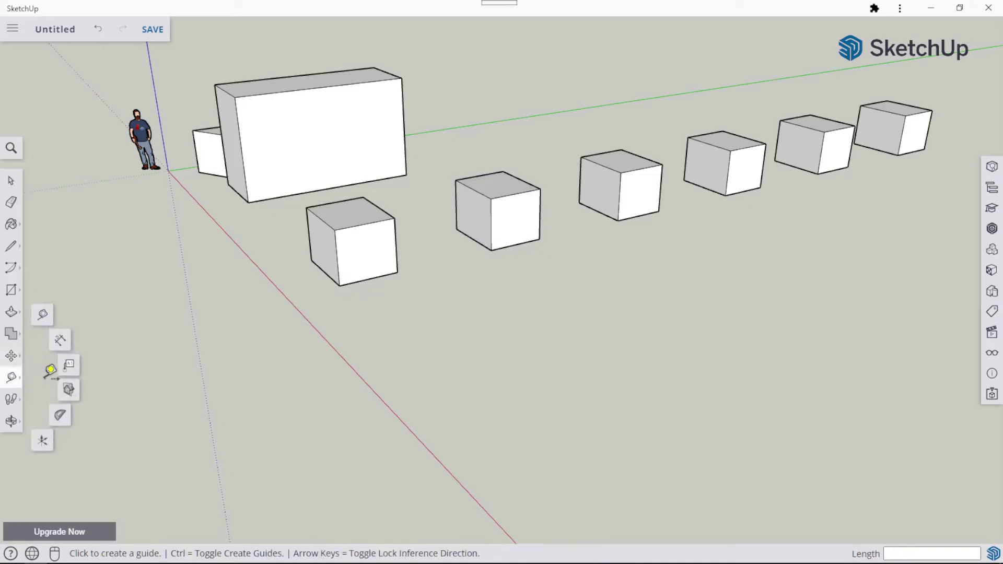
click(60, 340)
click(340, 285)
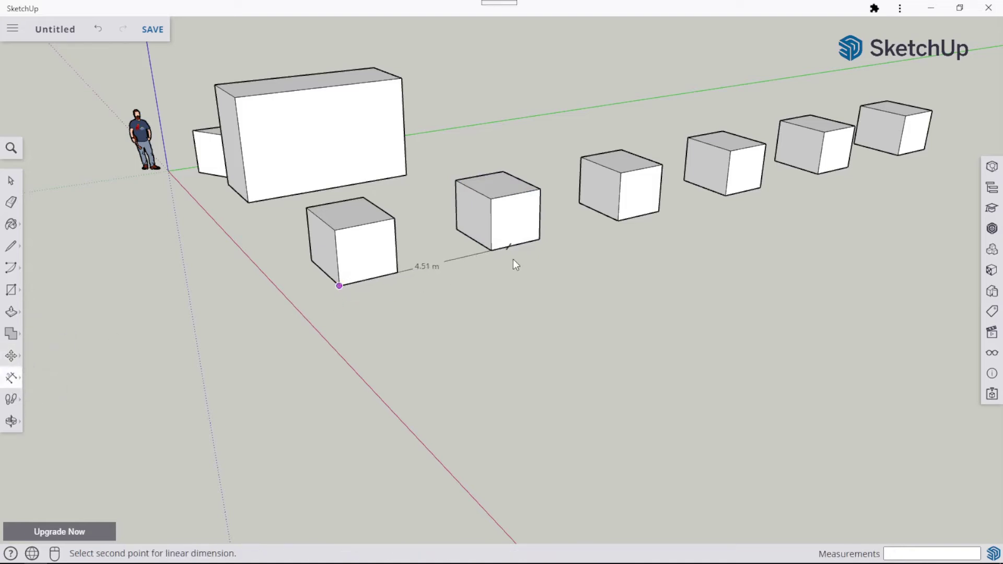
click(491, 250)
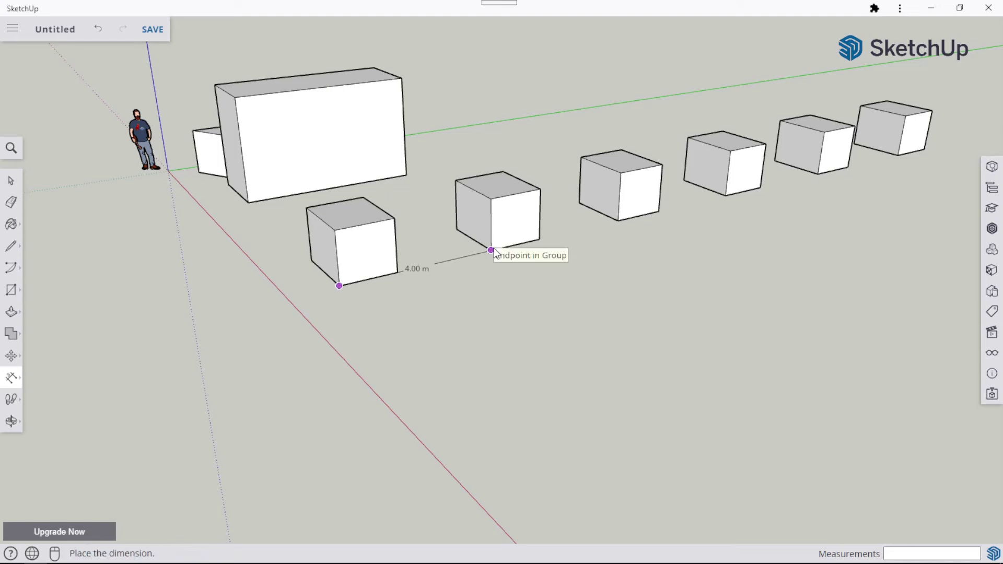
click(518, 280)
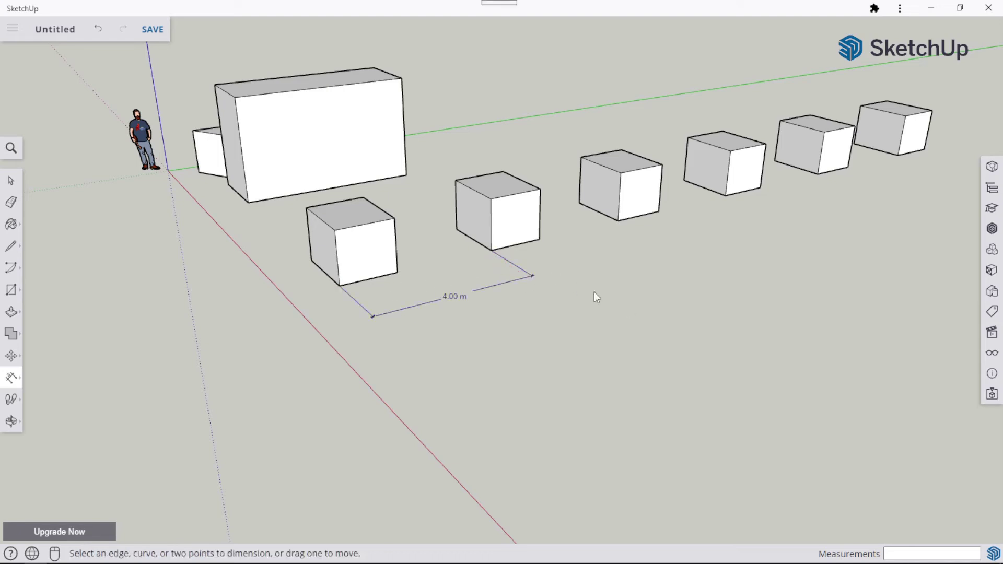
click(490, 250)
click(617, 220)
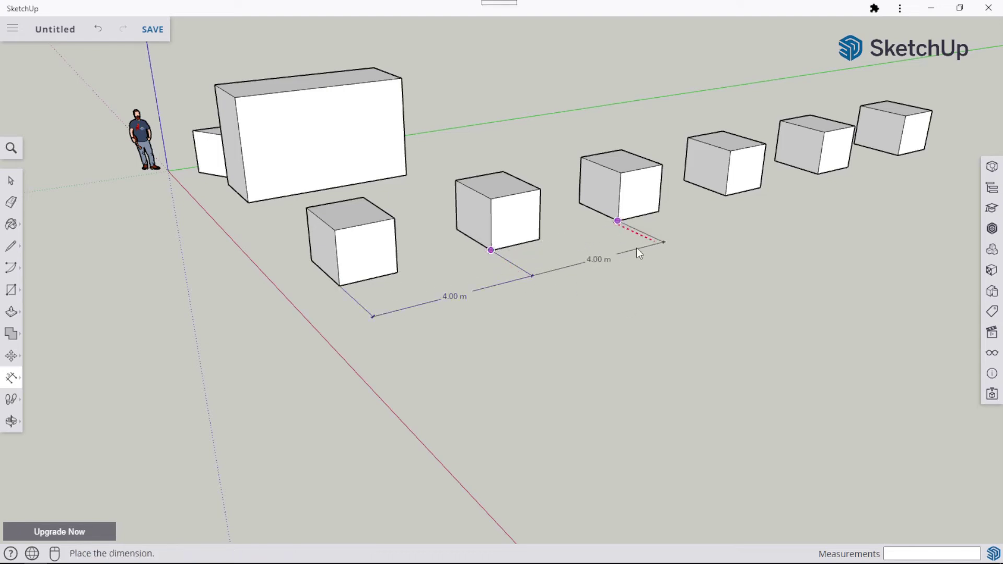
click(636, 249)
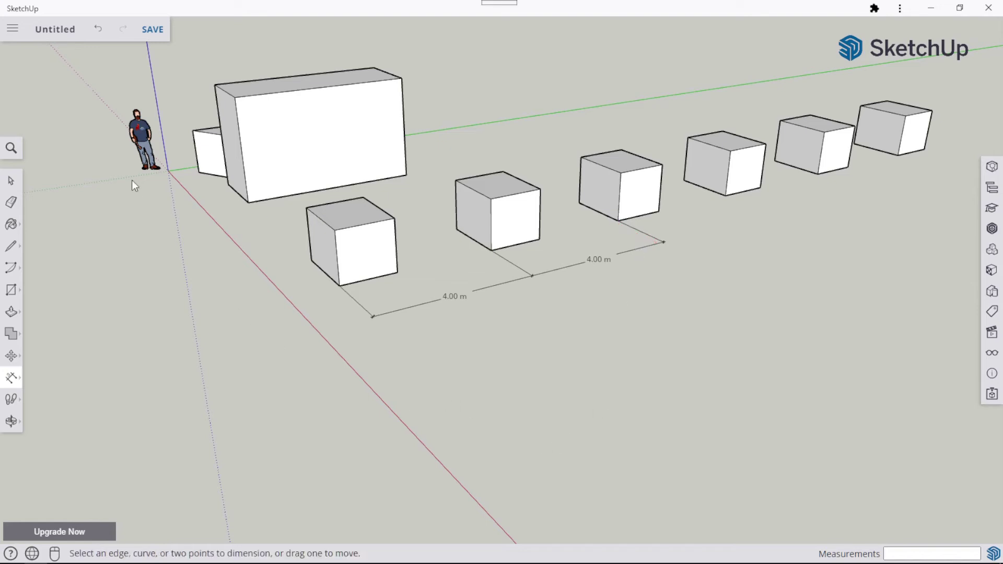
click(11, 182)
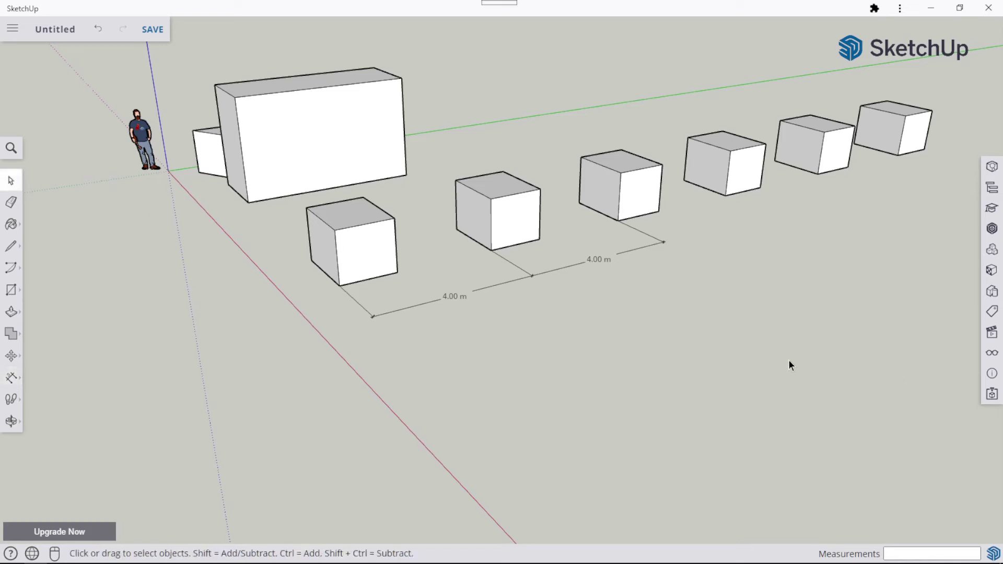
scroll(790, 364, down, 2)
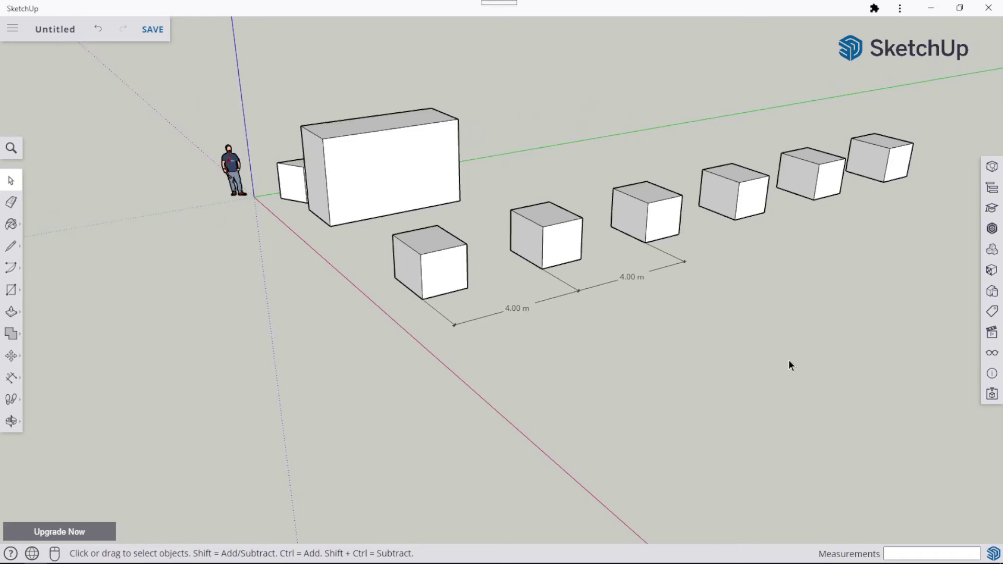
middle_drag(791, 320, 561, 268)
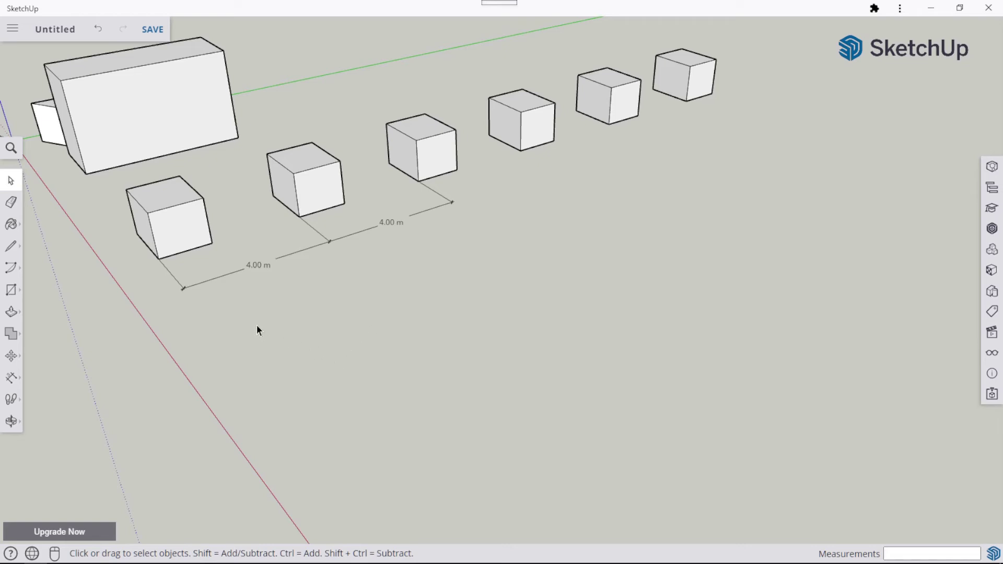
Step: Copy the first small box about 7.22 m along the red axis from its front bottom corner to start a second row
click(172, 220)
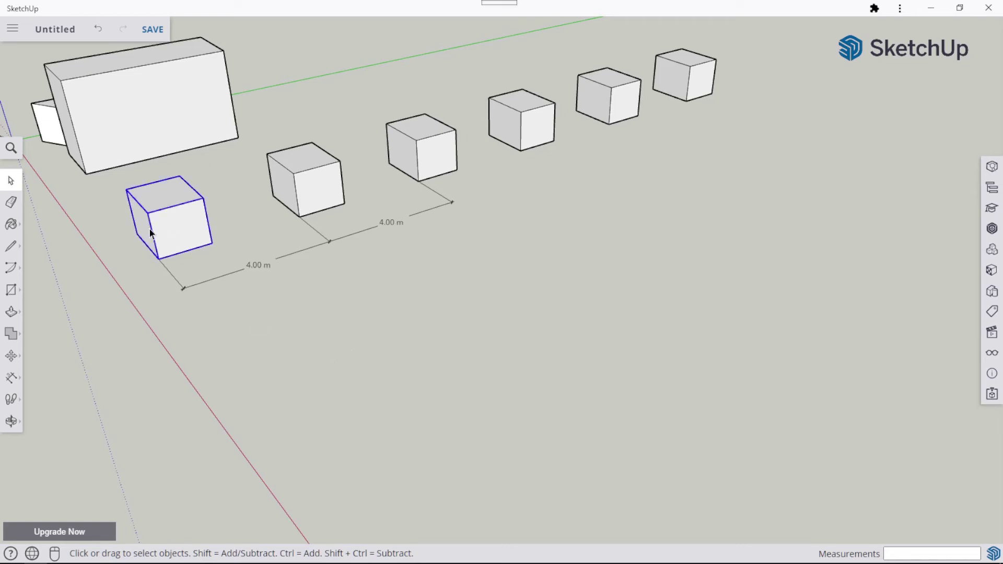
click(12, 357)
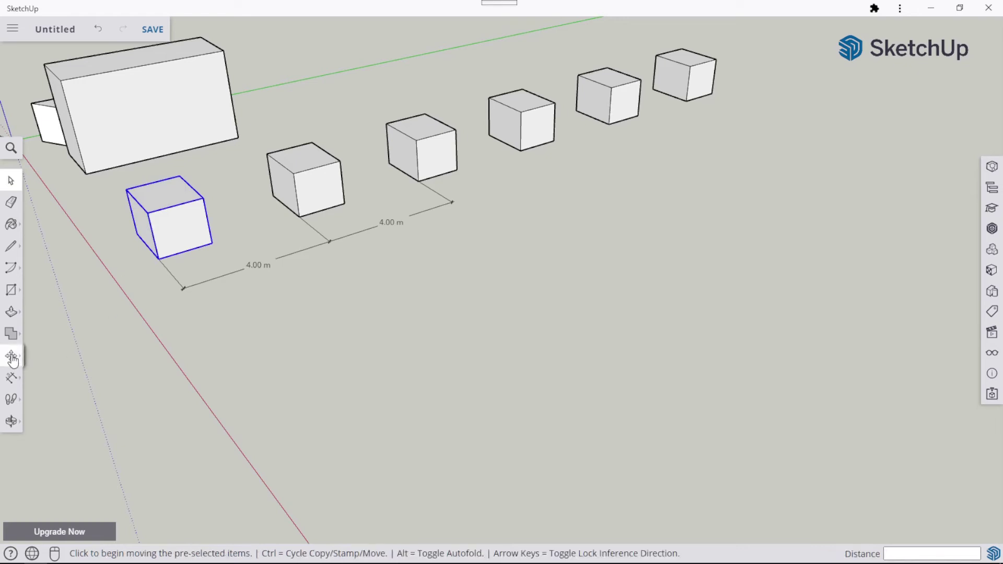
click(157, 259)
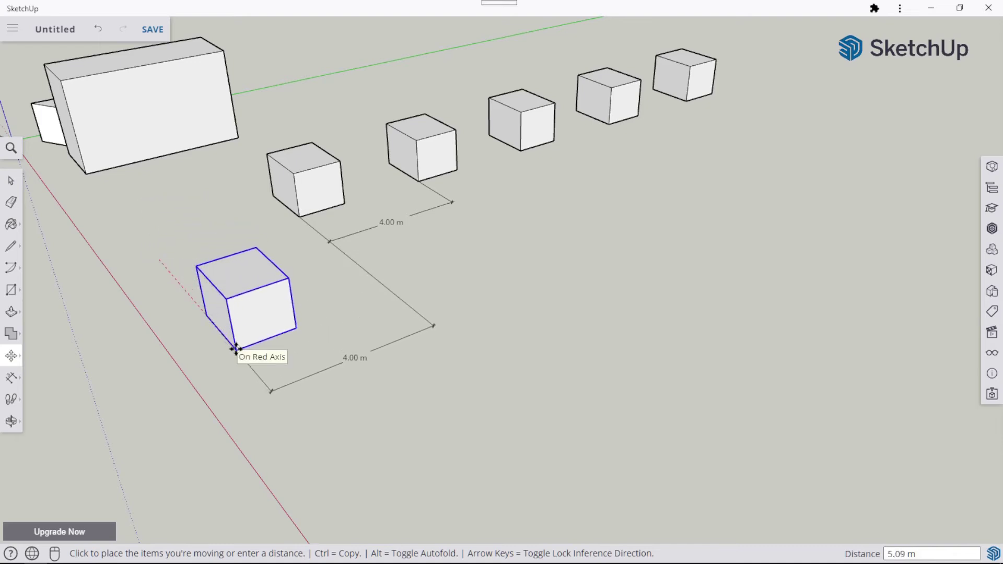
key(ctrl)
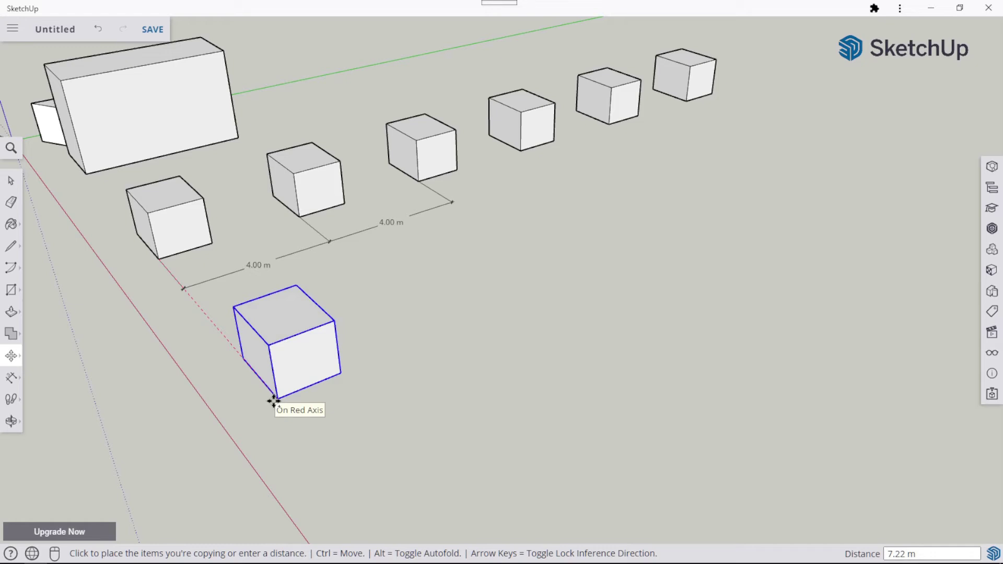
click(274, 401)
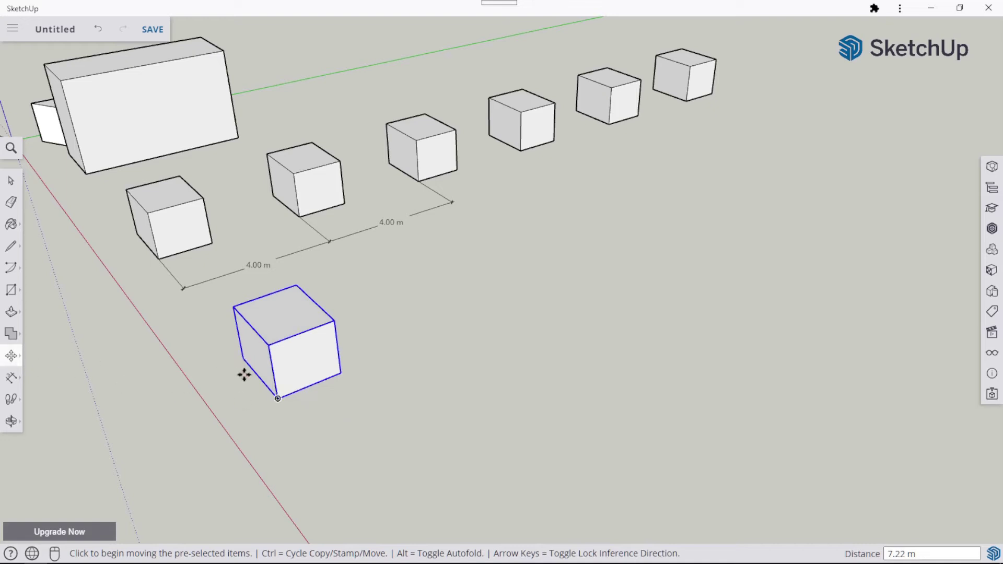
Step: Copy the second row's starting box 20 m along the green axis from its front bottom corner and divide the spacing with /3
click(278, 398)
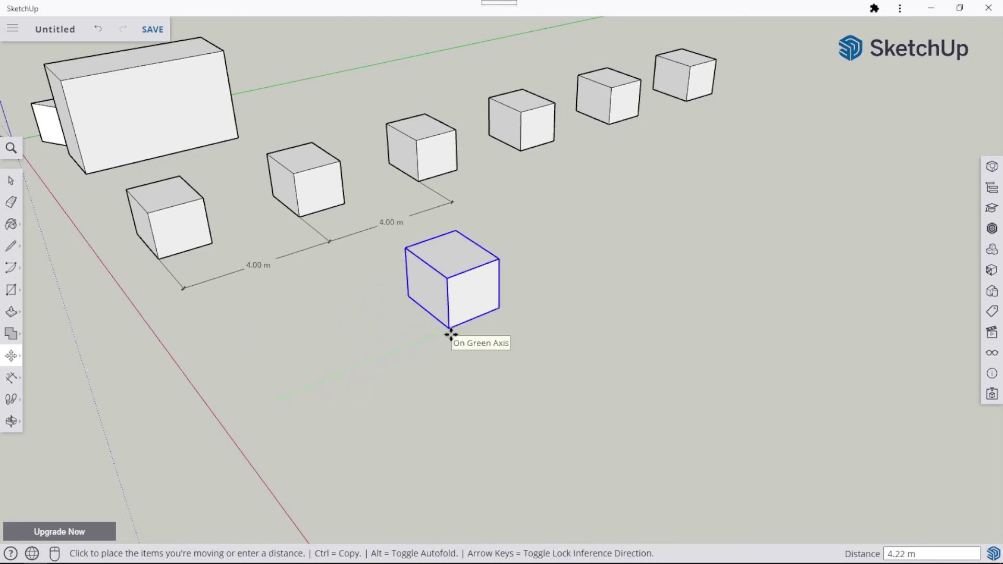
key(ctrl)
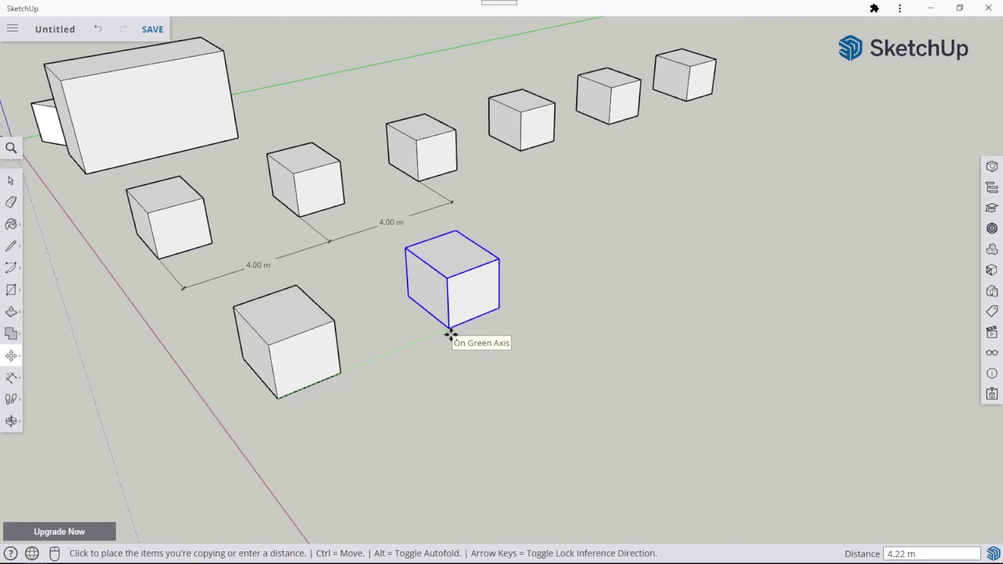
text(20)
key(Return)
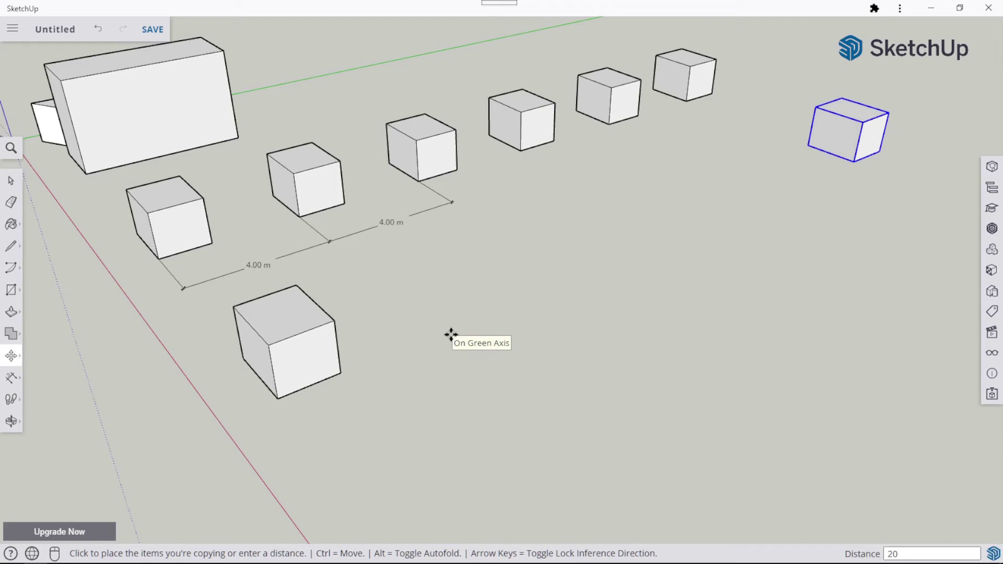
text(/3)
key(Return)
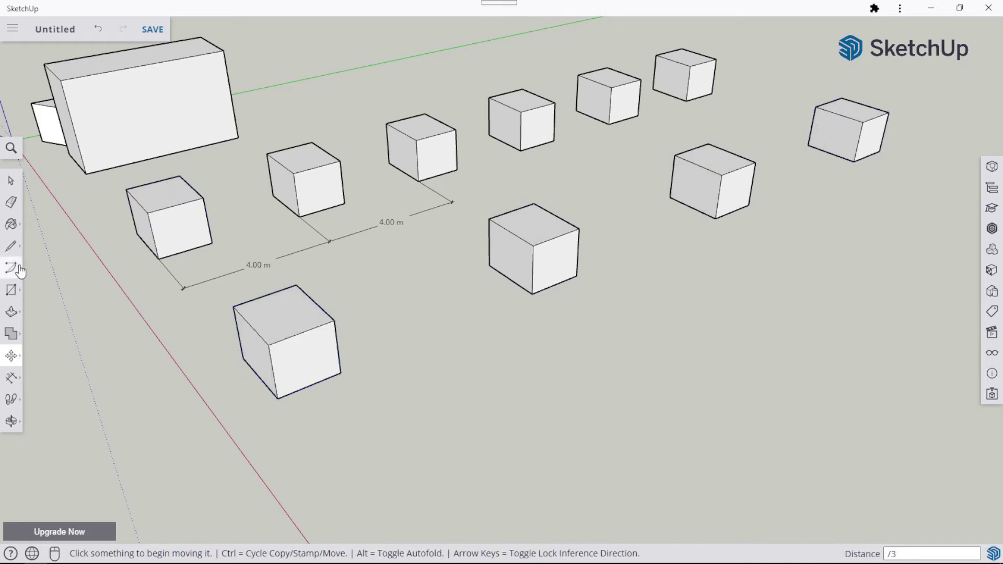
Step: Add a linear dimension between the front bottom corners of the second row's first and last boxes, offset in front of the row
click(11, 377)
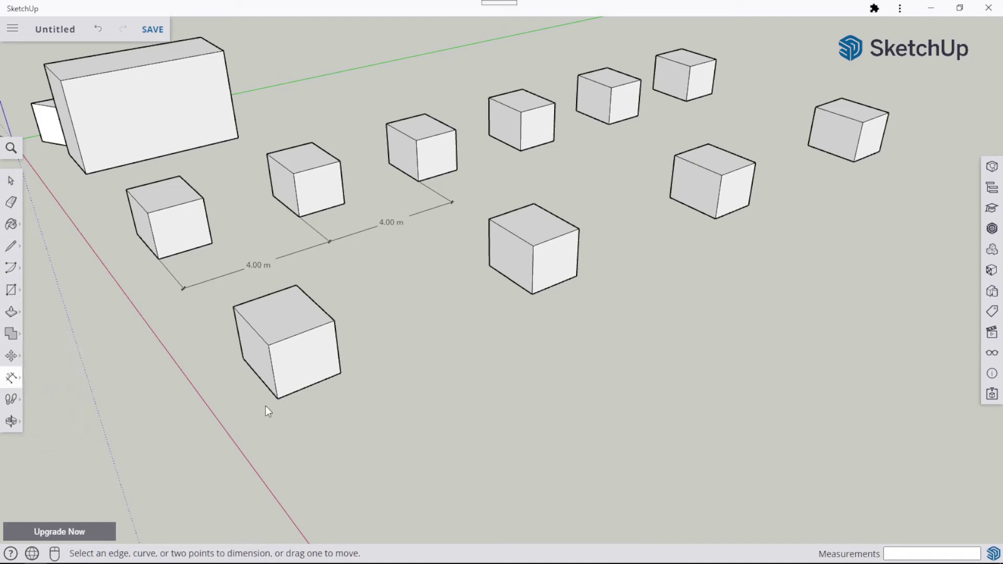
click(278, 398)
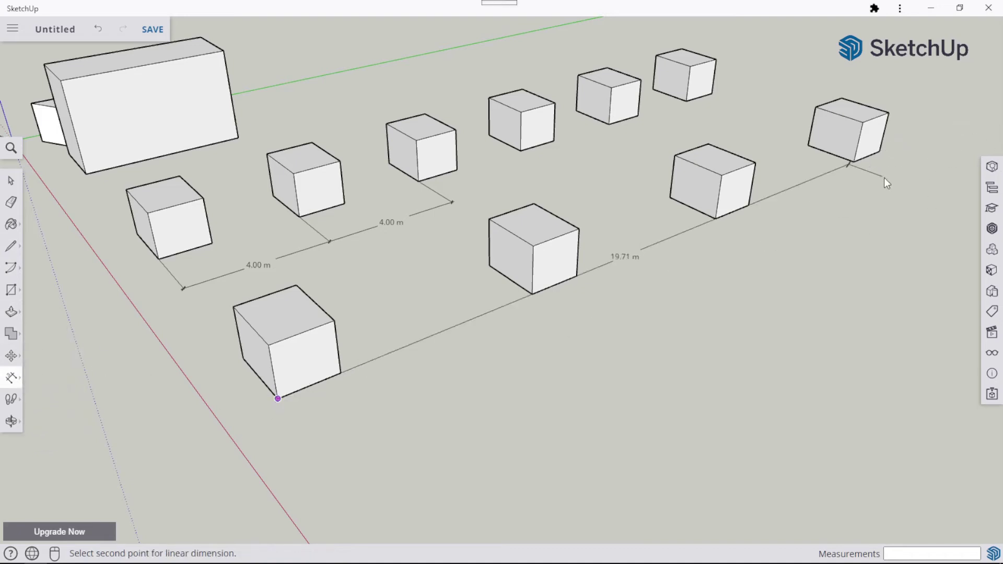
click(853, 162)
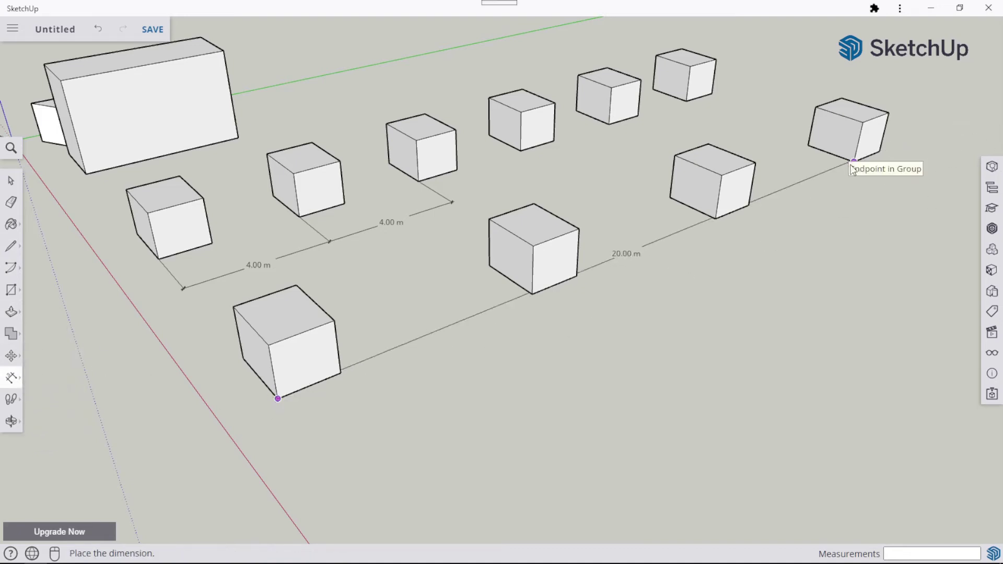
click(904, 222)
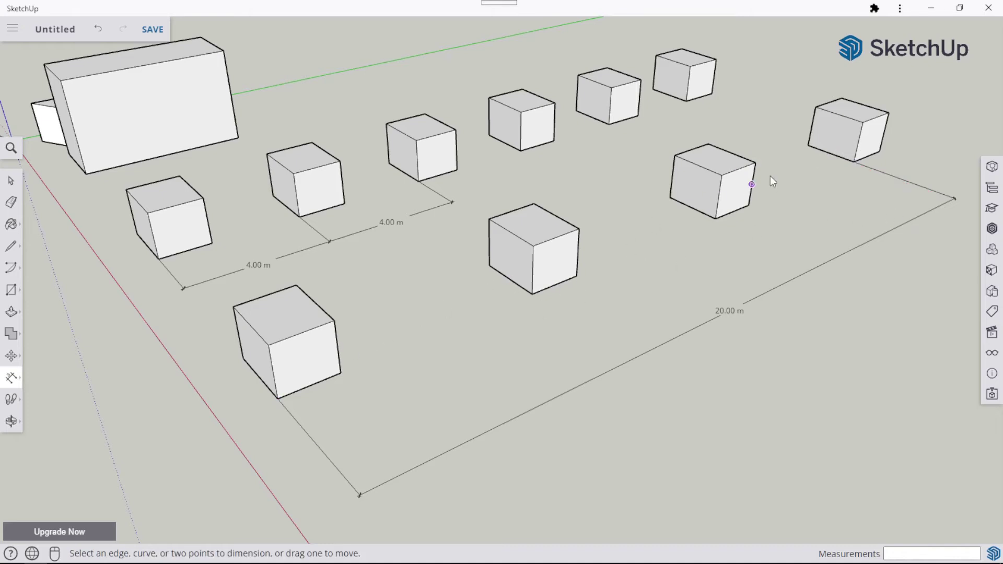
Step: Add linear dimensions between the front bottom corners of the second row's first and second boxes and of its second and third
scroll(771, 179, down, 1)
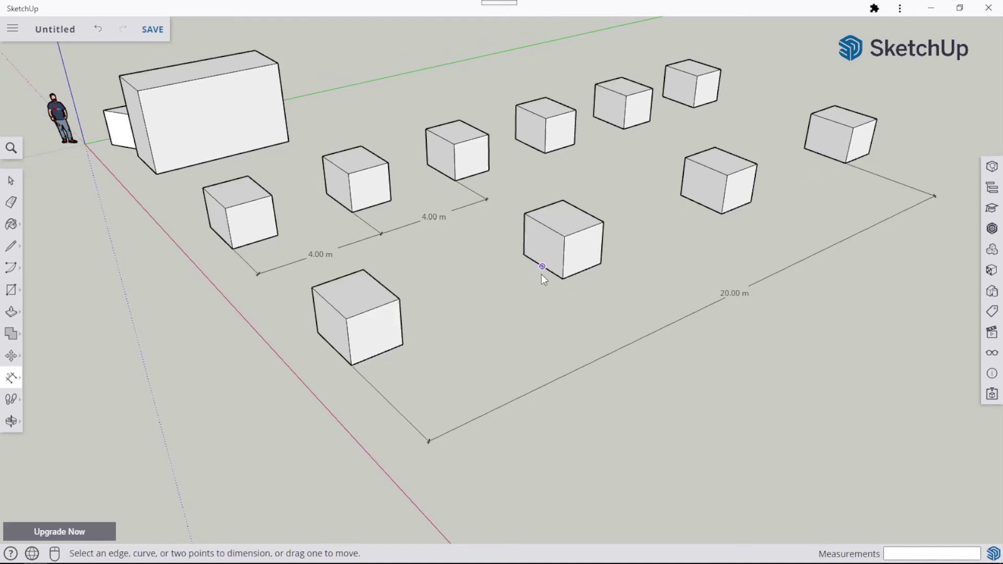
click(354, 365)
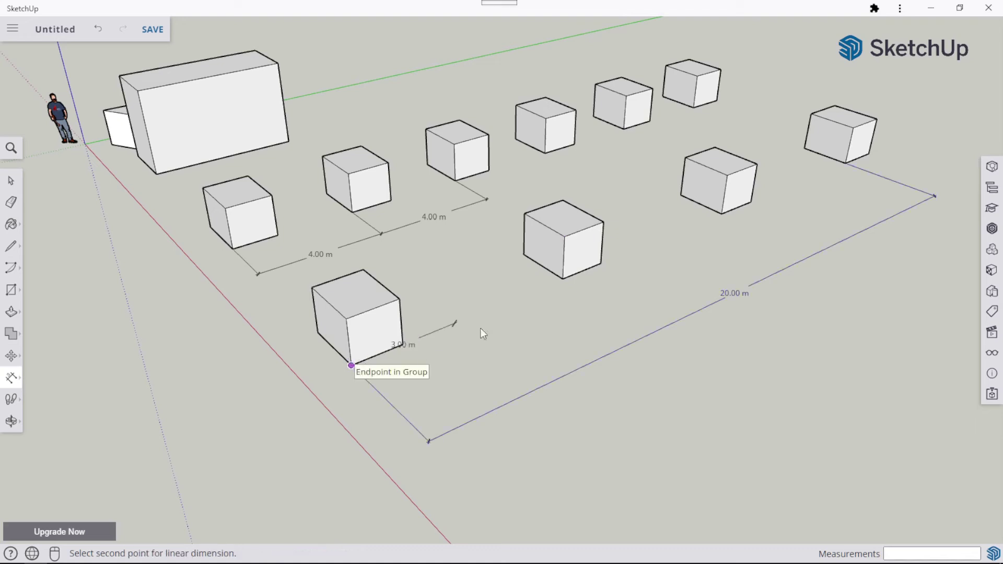
click(564, 280)
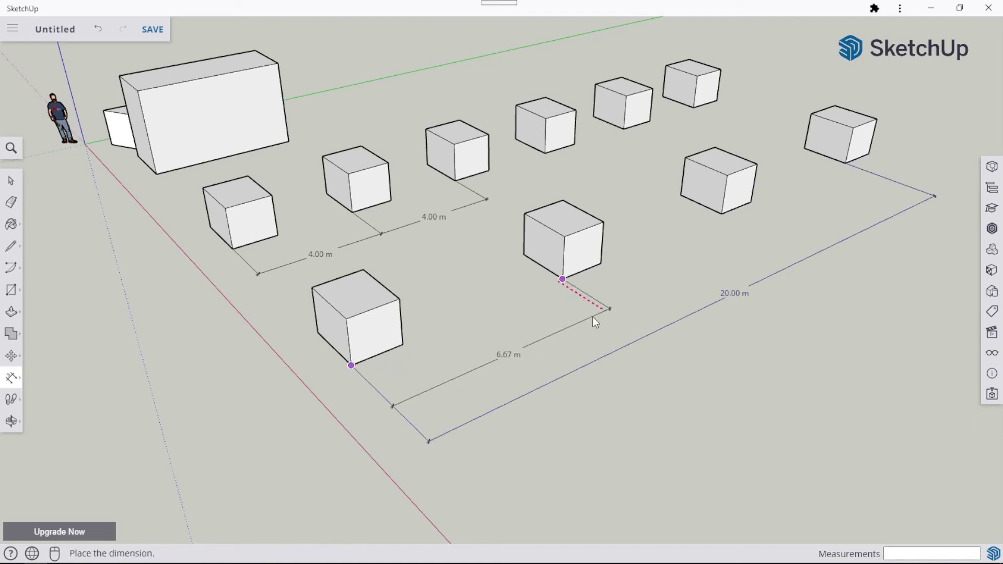
click(592, 317)
click(562, 277)
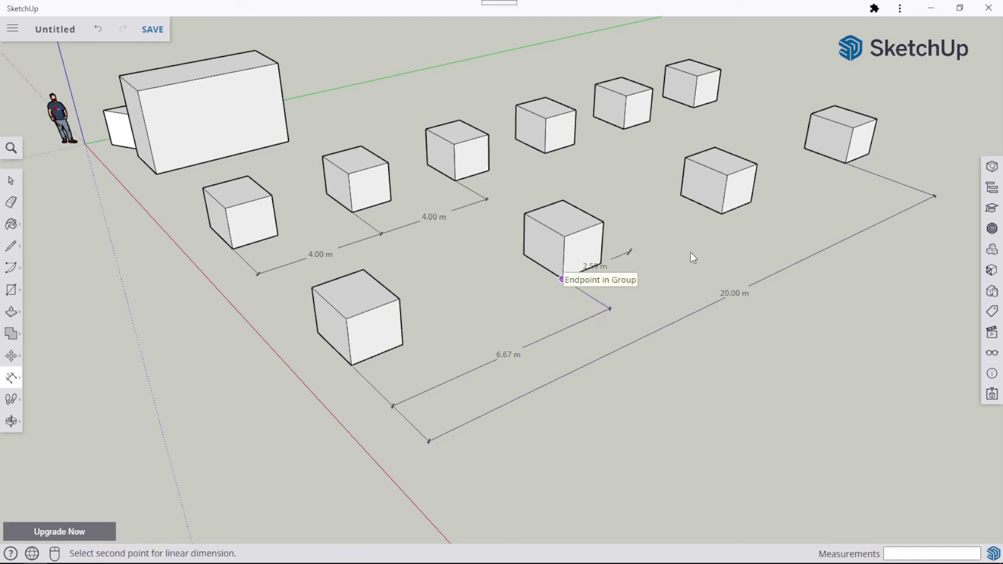
click(722, 214)
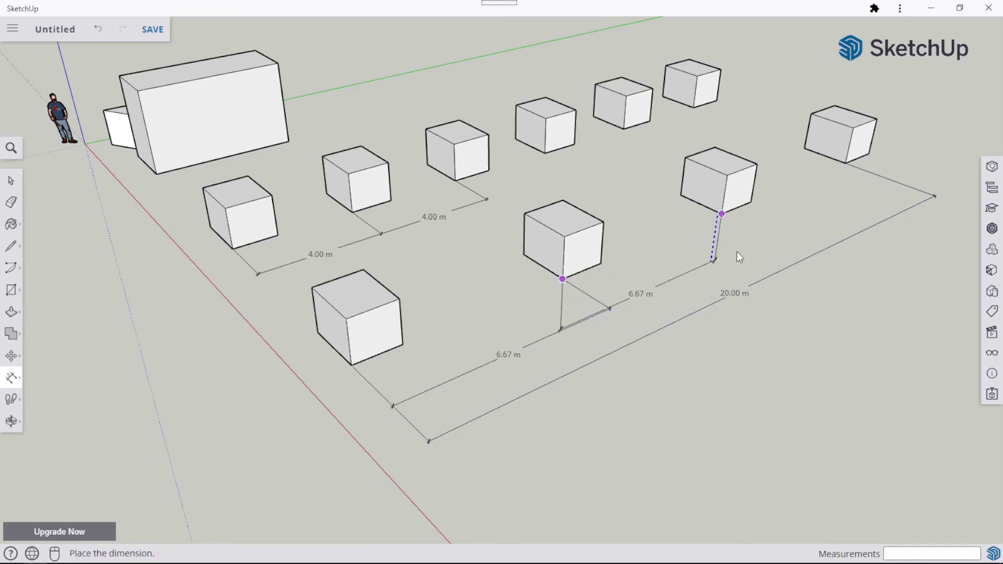
click(747, 243)
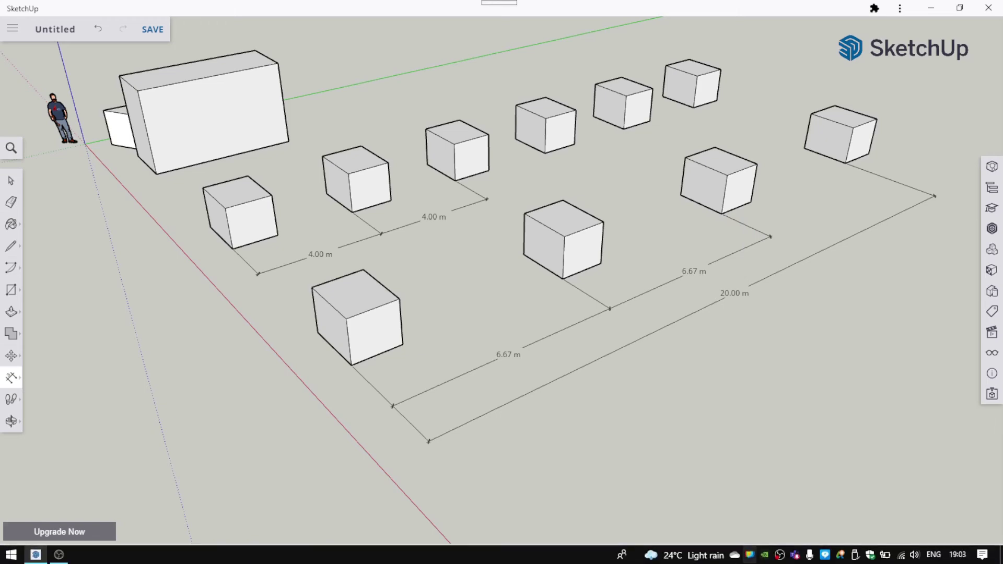
Step: Copy the second row's first box about 9.08 m along the red axis from its front bottom corner to start a third row
scroll(741, 460, down, 1)
middle_drag(742, 458, 537, 358)
scroll(500, 299, down, 2)
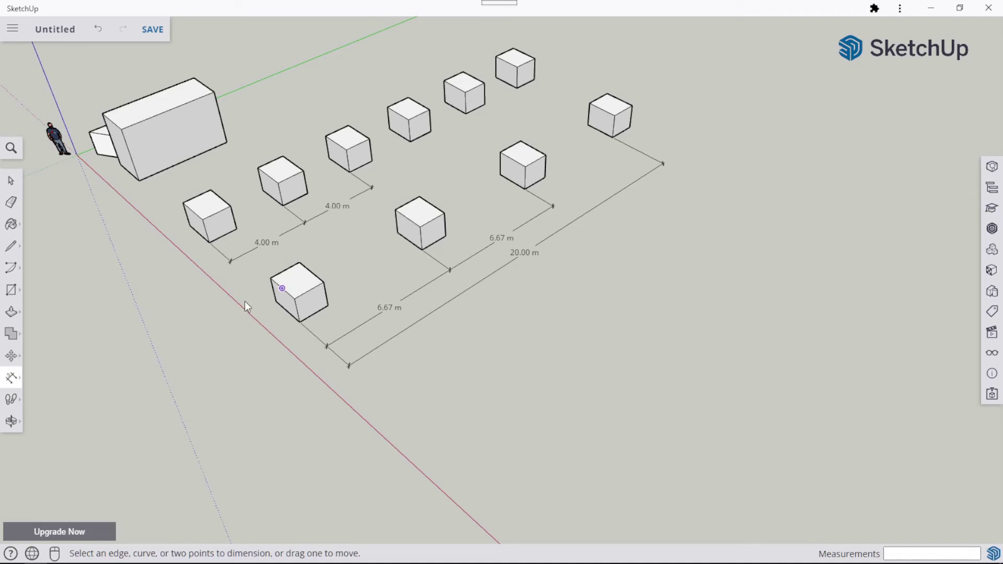
click(11, 181)
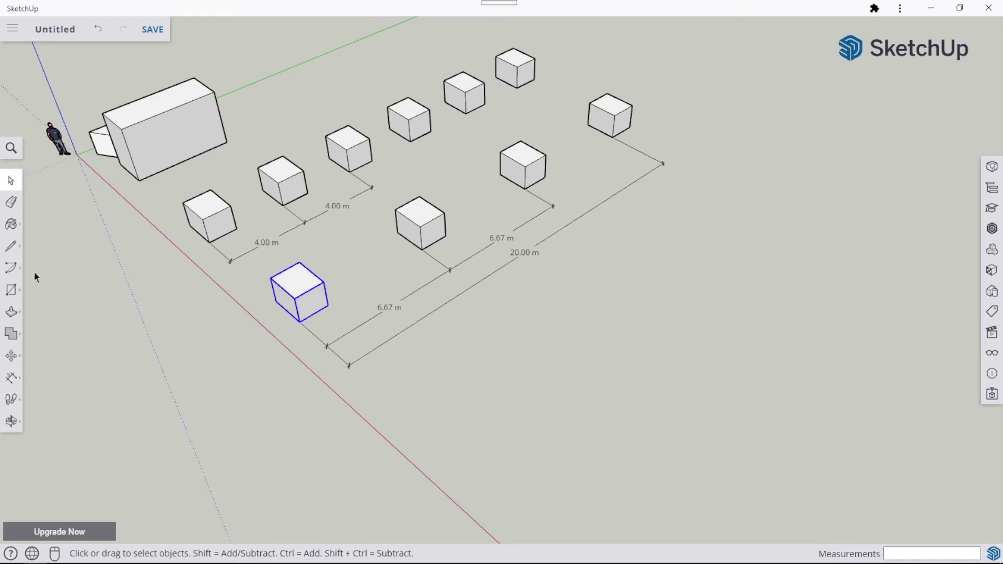
click(11, 356)
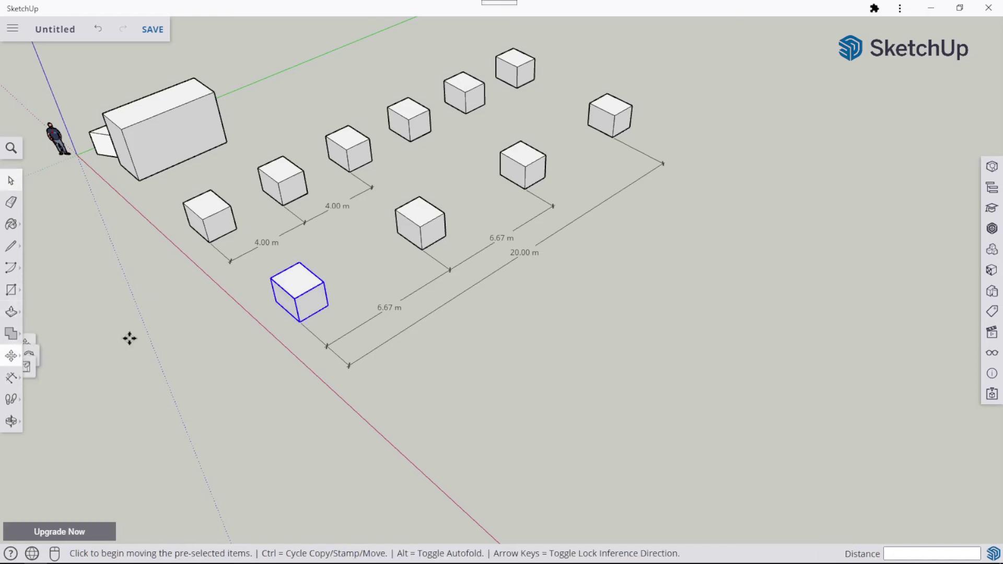
click(293, 320)
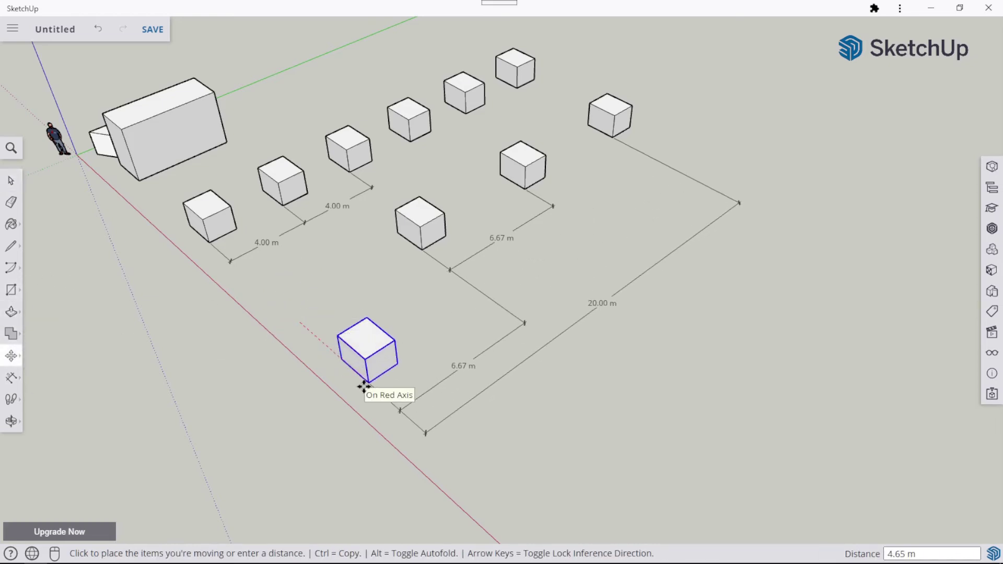
key(ctrl)
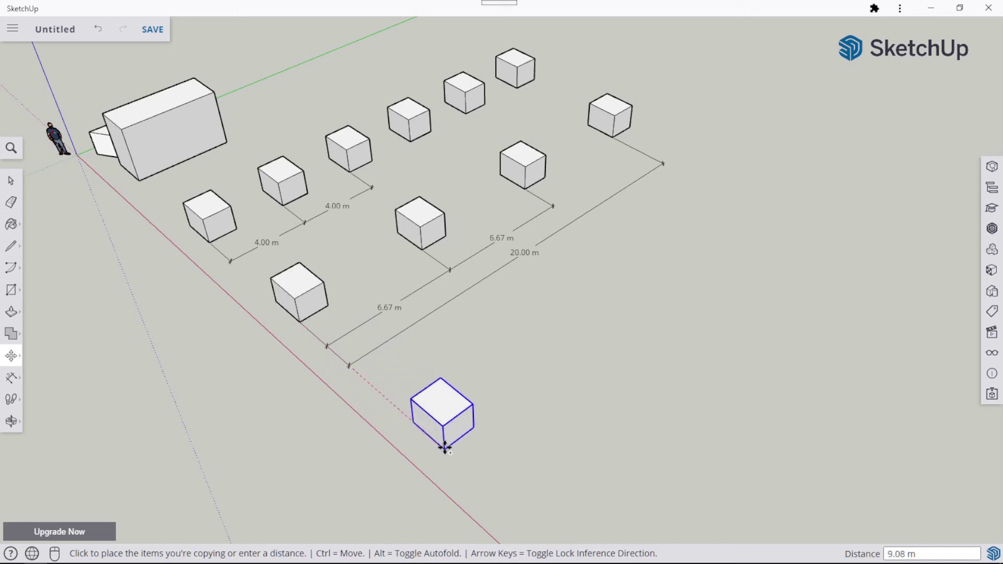
click(444, 447)
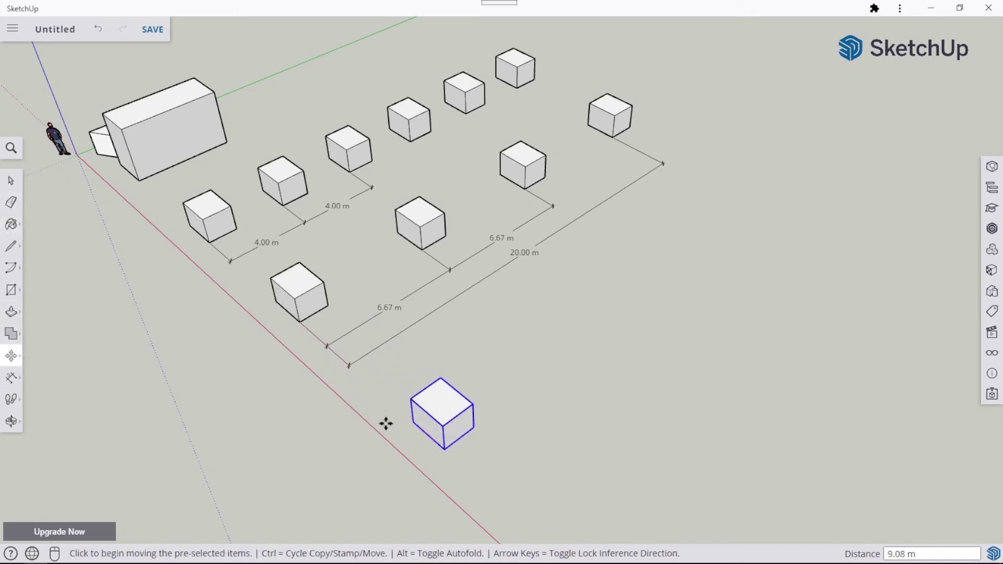
Step: Copy the third row's starting box 20 m along the green axis from its front bottom corner and divide the spacing with /3
click(442, 448)
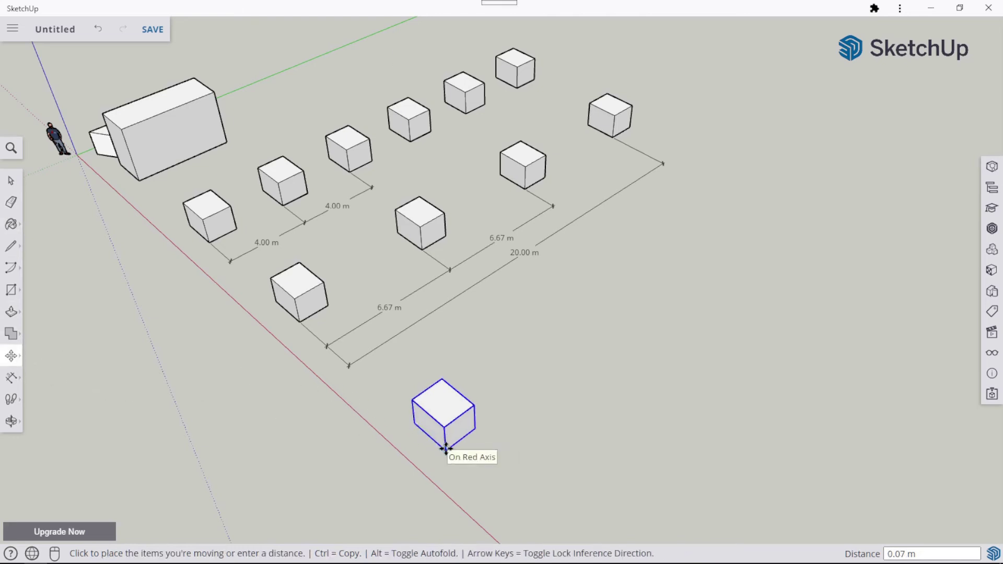
key(ctrl)
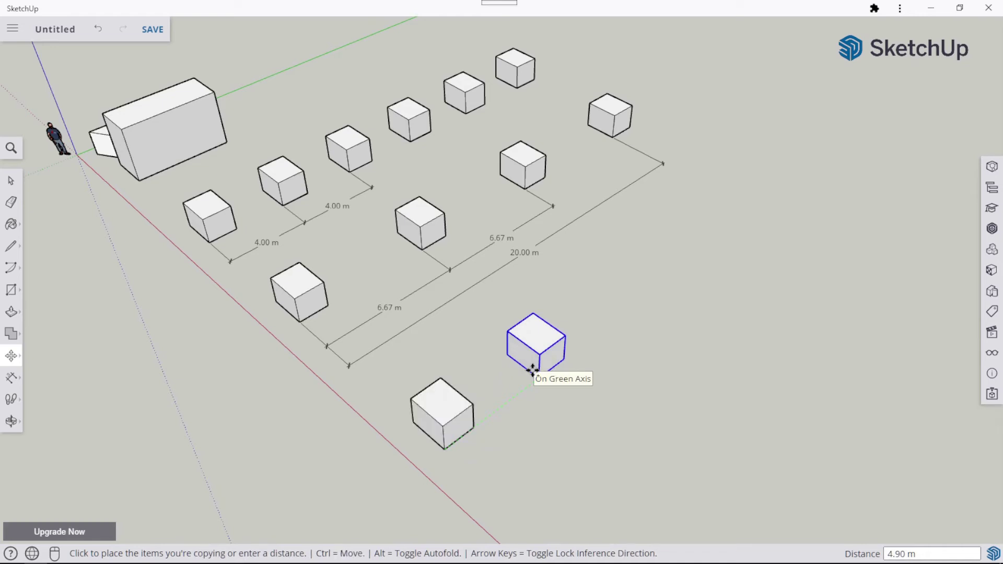
text(20)
key(Return)
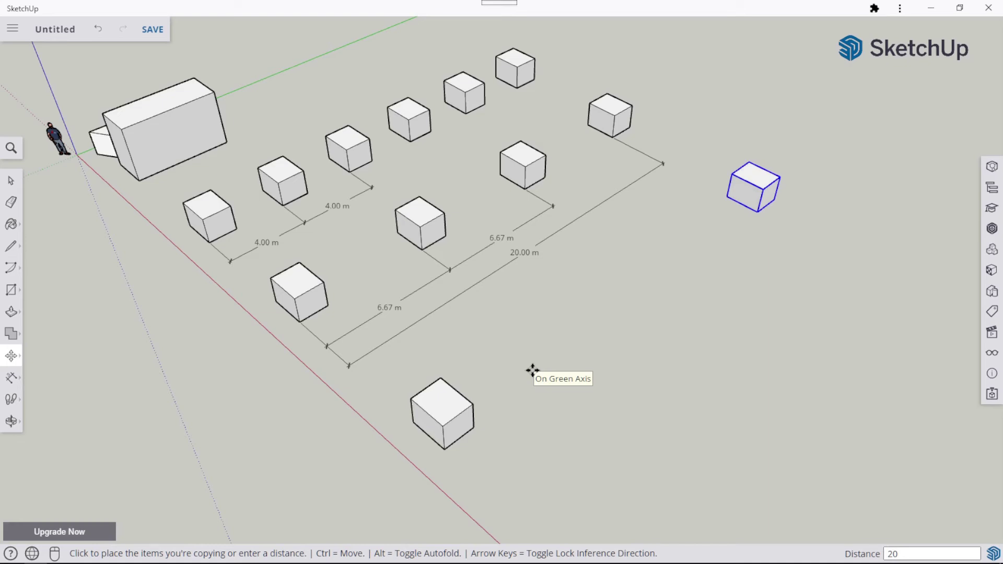
text(/3)
key(Return)
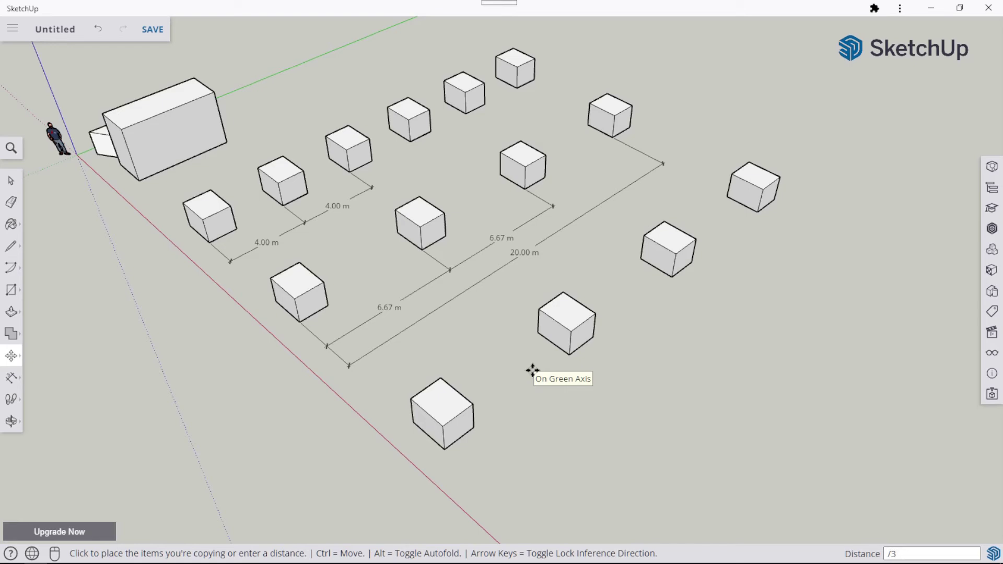
Step: Change the third row's array division to /5 and to /6
key(BackSpace)
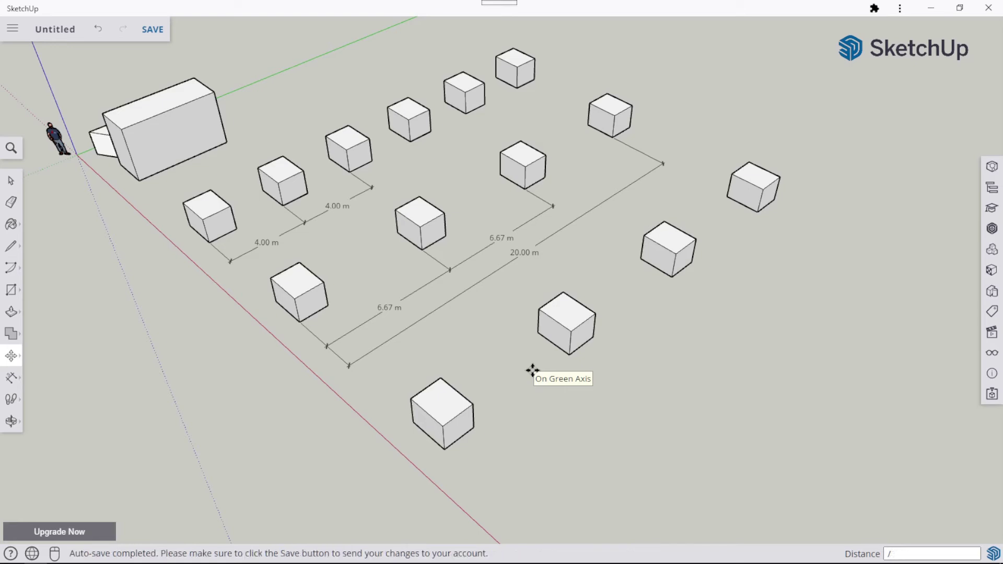
text(5)
key(Return)
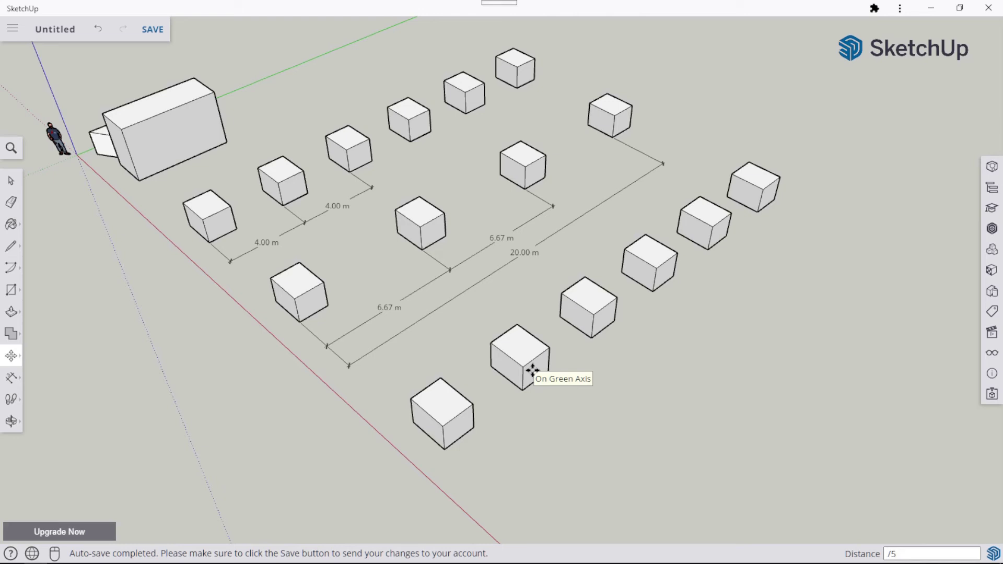
key(BackSpace)
text(6)
key(Return)
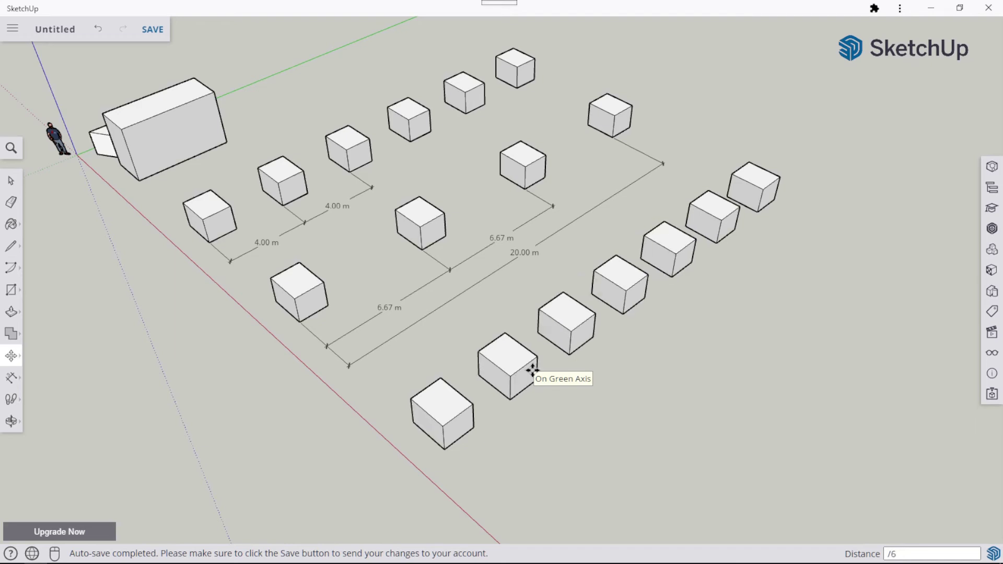
Step: Set the third row's array division to /2
key(BackSpace)
text(2)
key(Return)
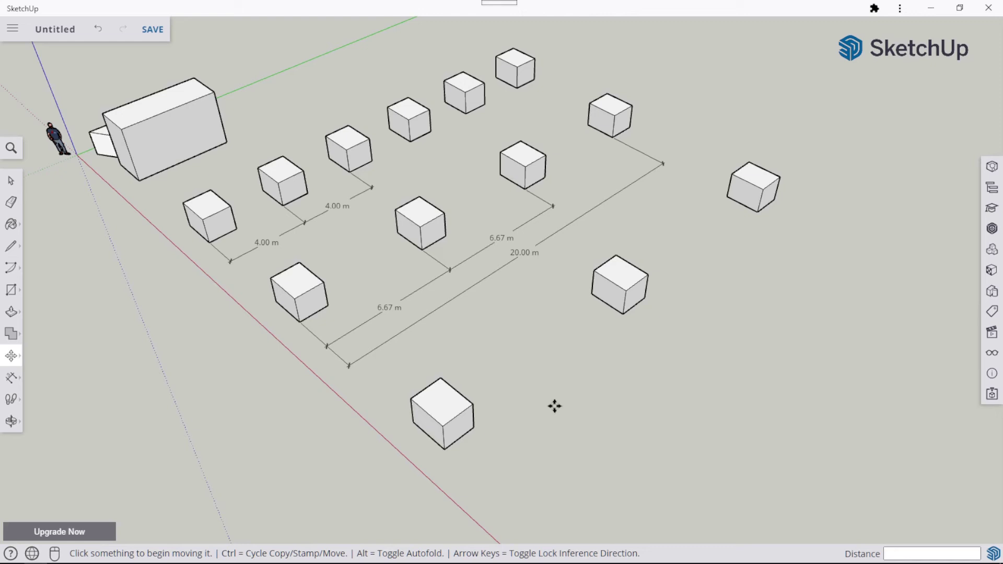
scroll(689, 372, down, 2)
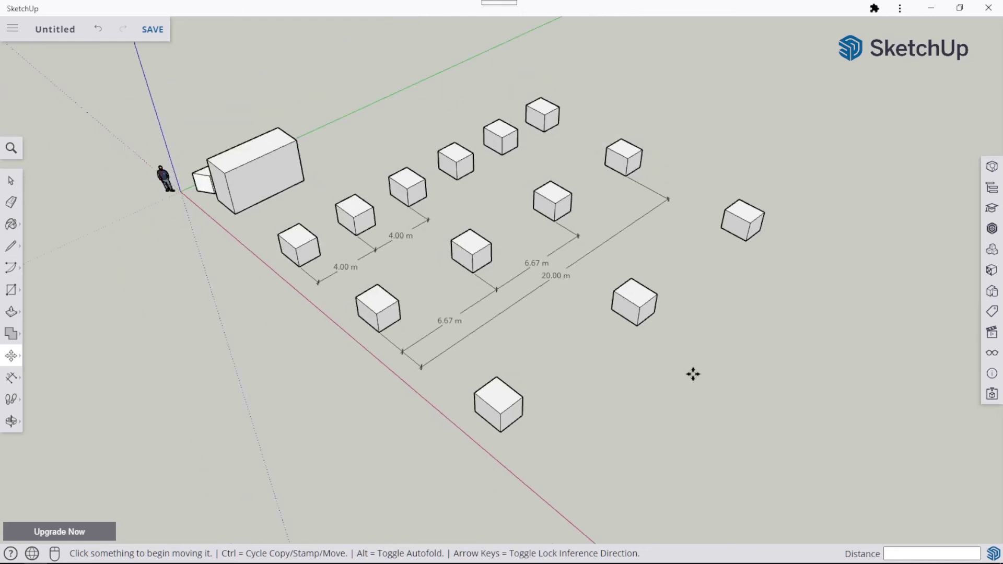
scroll(691, 374, up, 2)
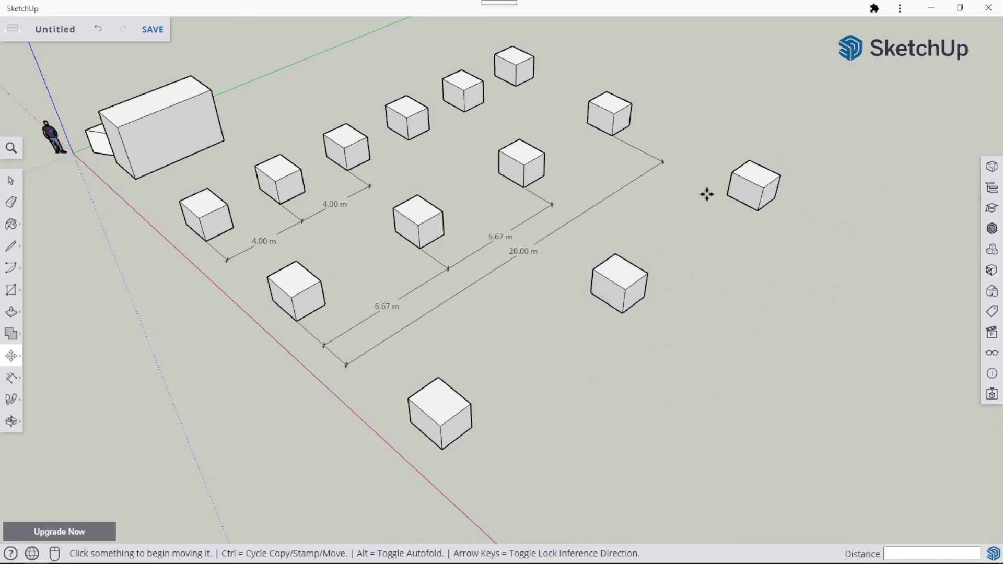
Step: Draw a circle with a 1.5 m radius on the ground beside the third row's first box
scroll(599, 371, down, 1)
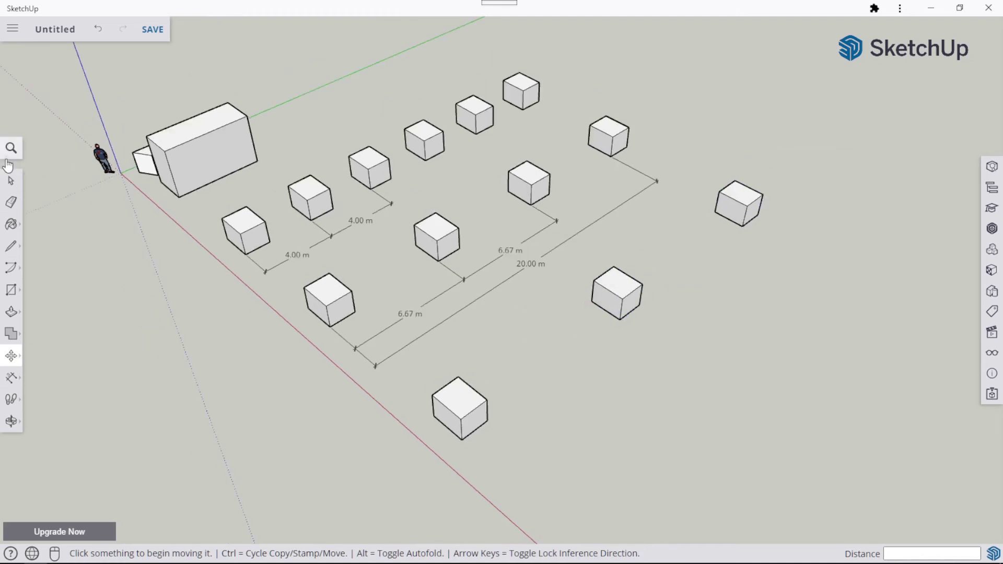
click(11, 181)
middle_drag(679, 353, 722, 320)
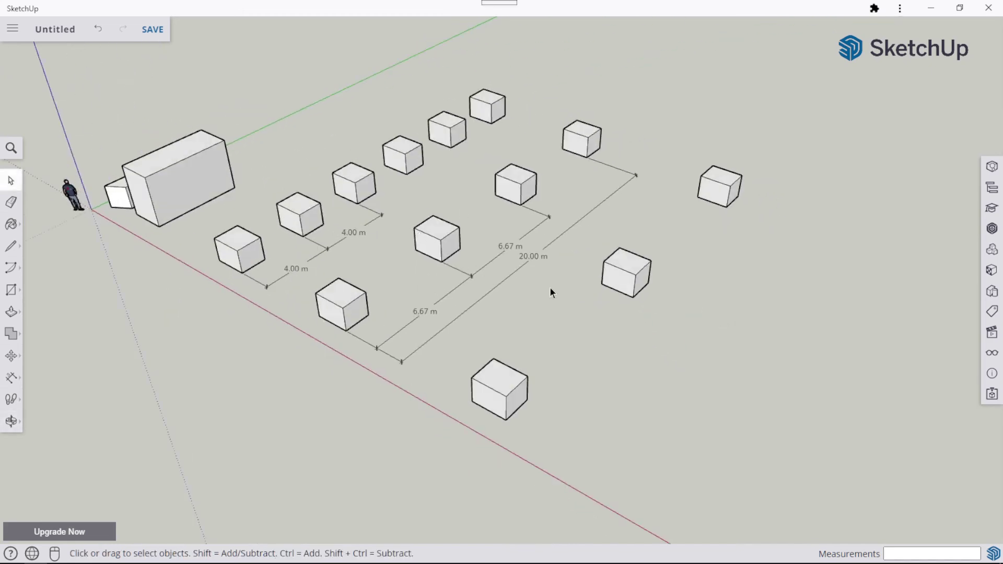
middle_drag(662, 336, 536, 291)
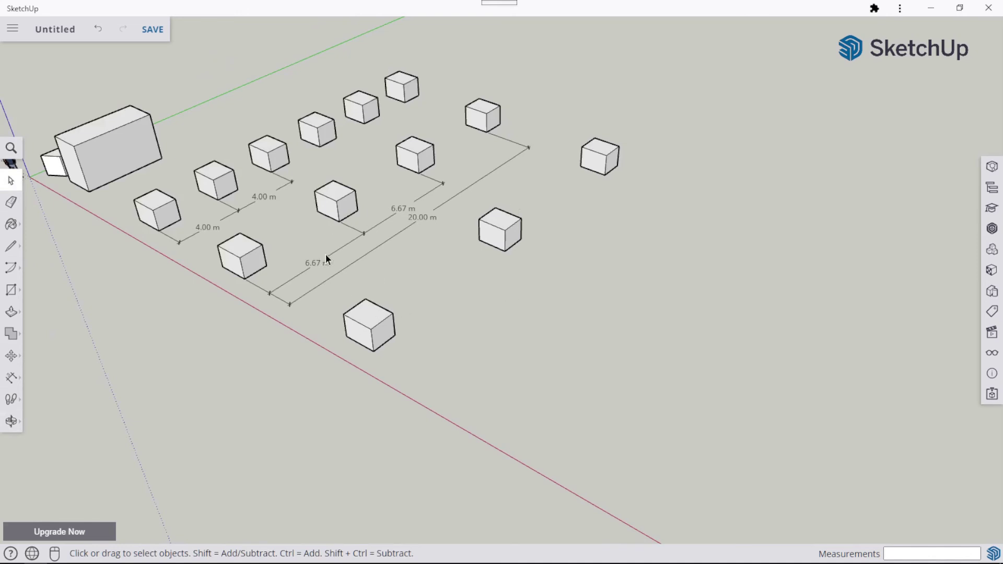
click(374, 319)
click(23, 294)
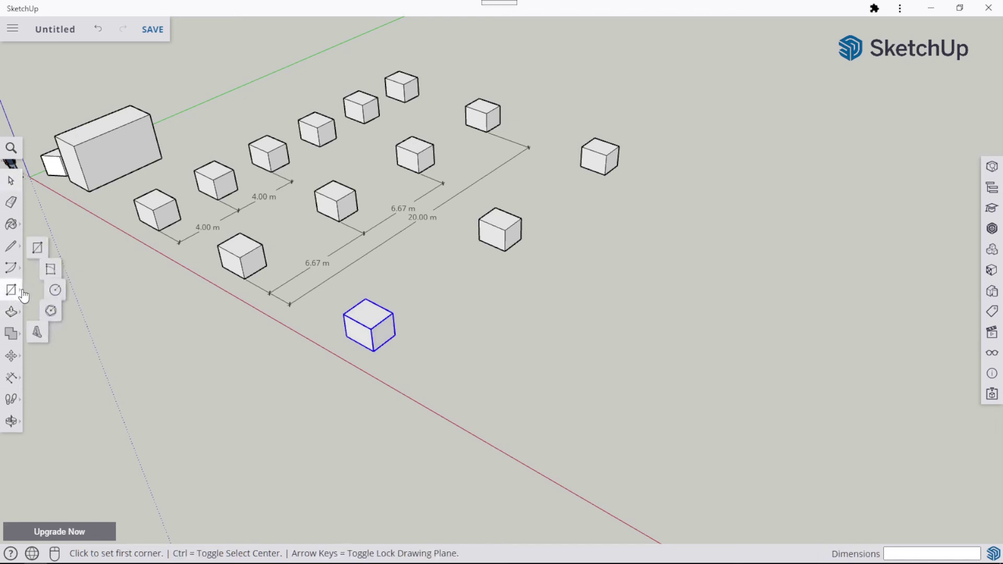
click(65, 292)
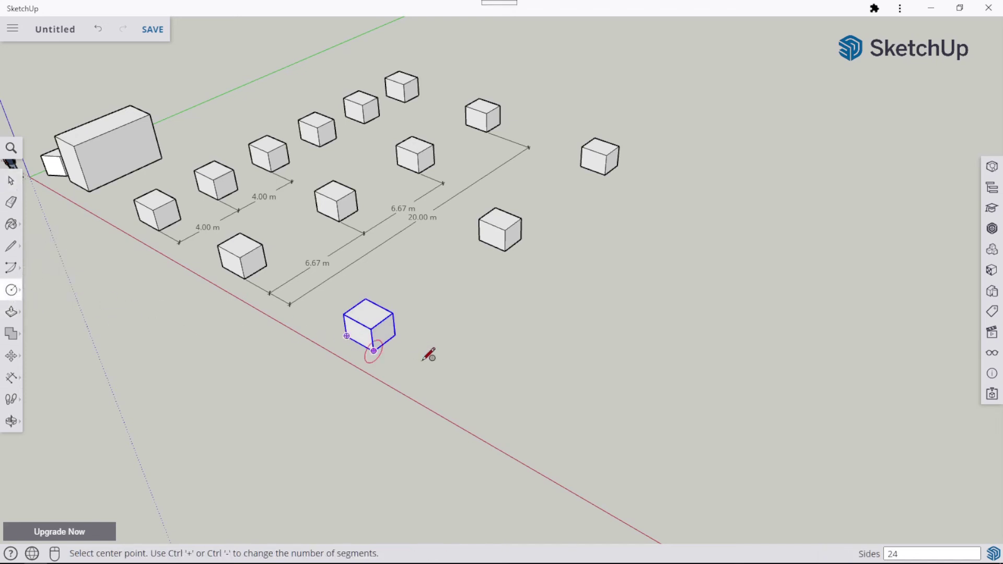
click(498, 384)
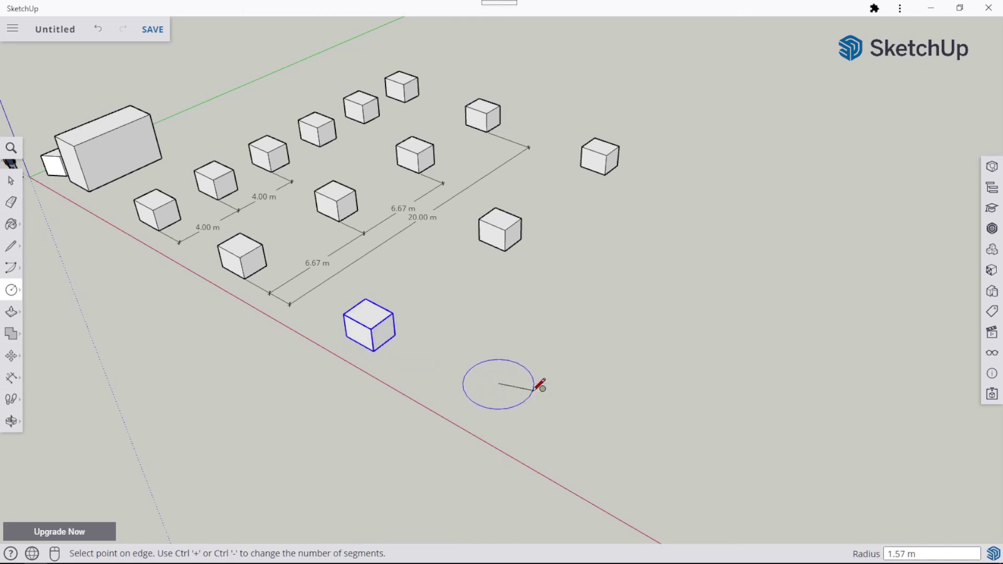
text(1)
key(Return)
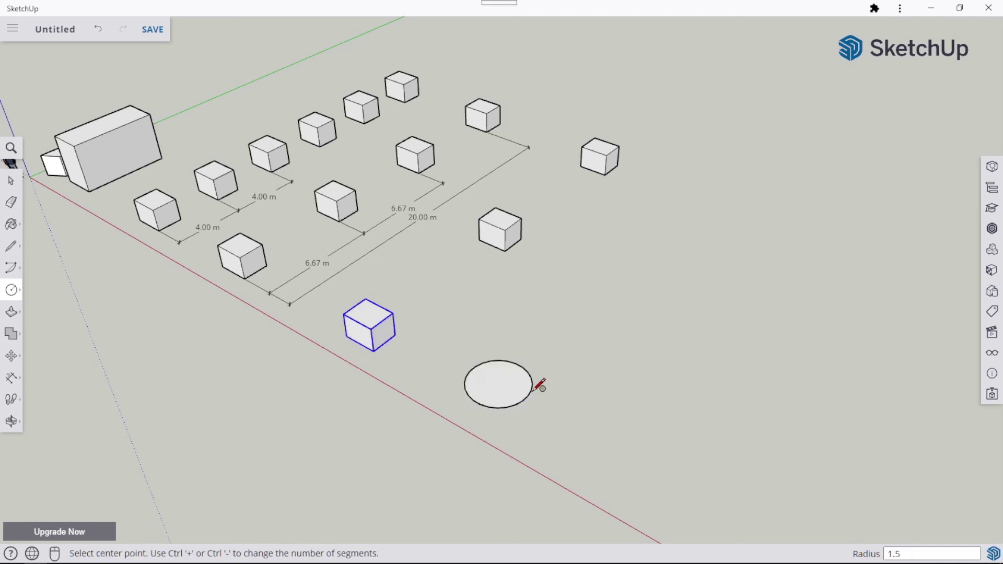
Step: Extrude the circle upward about 1.34 m into a cylinder with Push/Pull
click(11, 312)
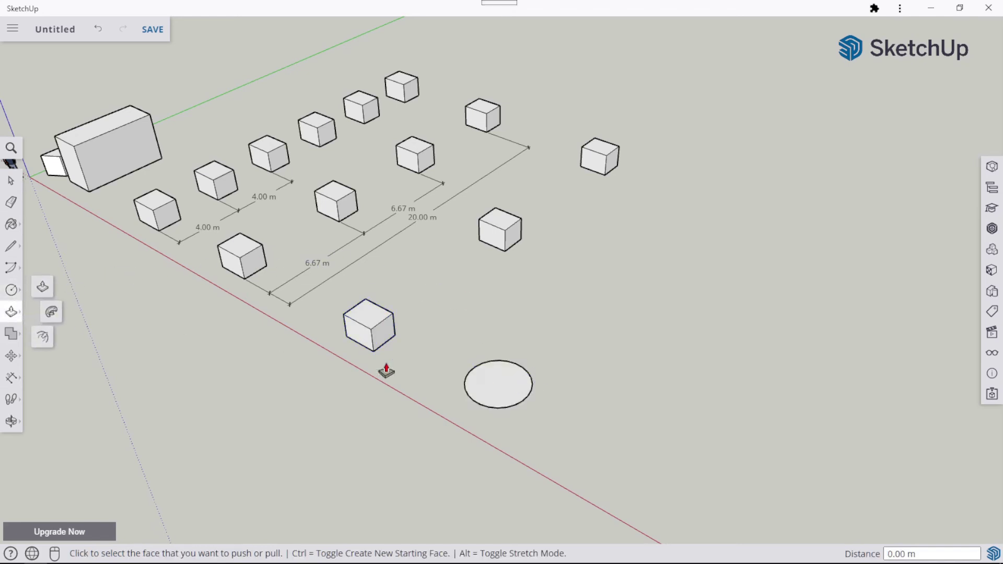
click(479, 389)
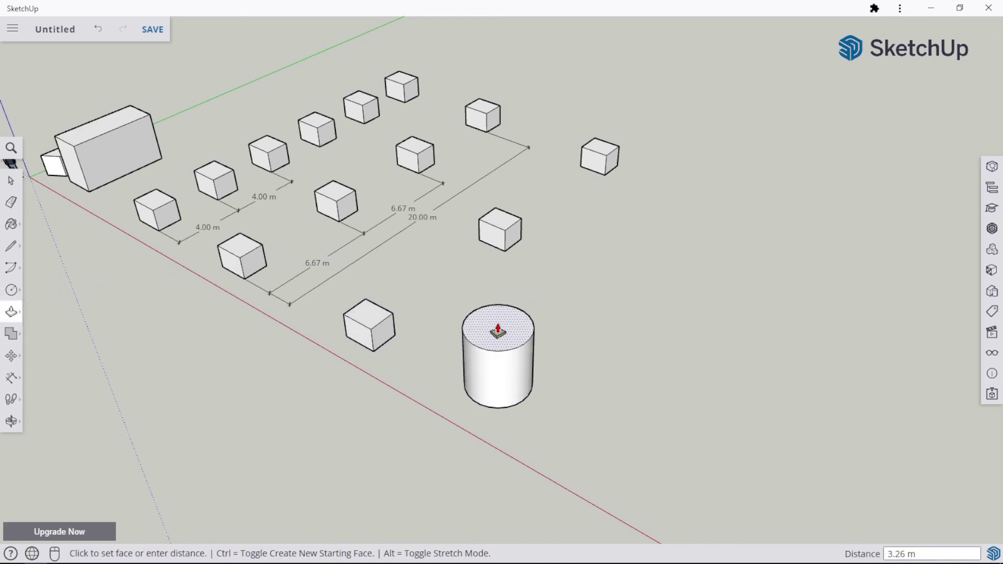
click(383, 322)
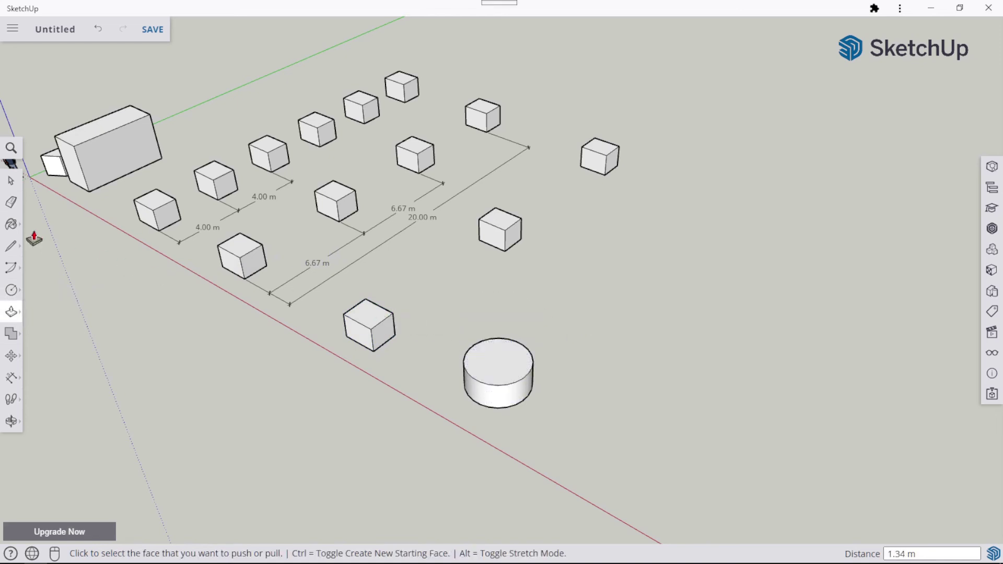
Step: Make the whole cylinder a component with the definition name "silinder"
click(11, 180)
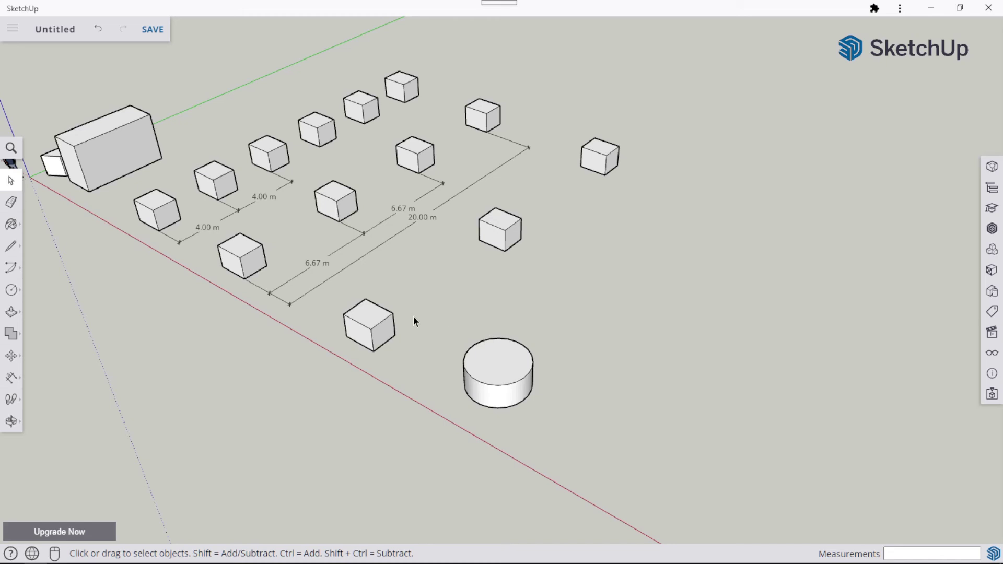
drag(428, 317, 602, 455)
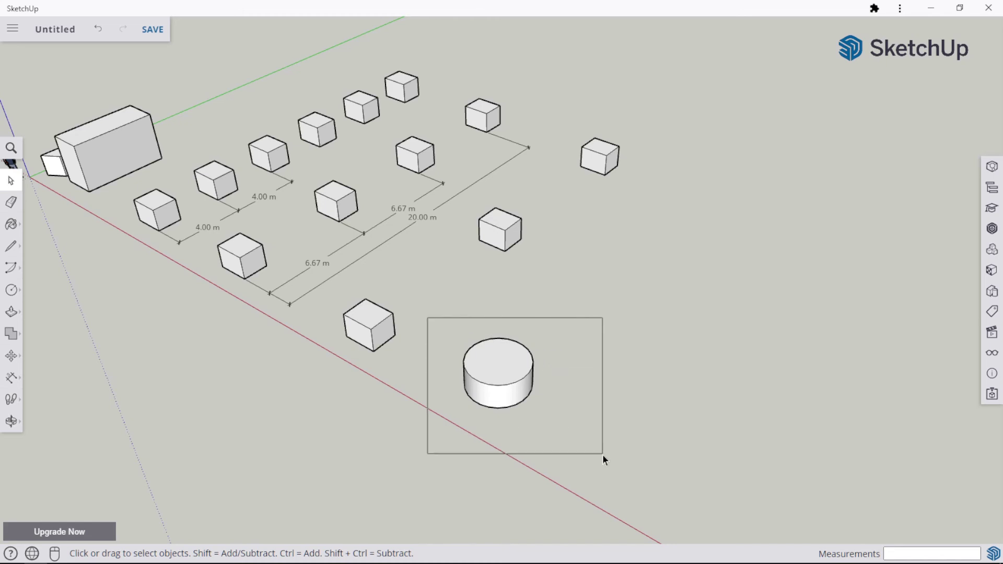
right_click(503, 361)
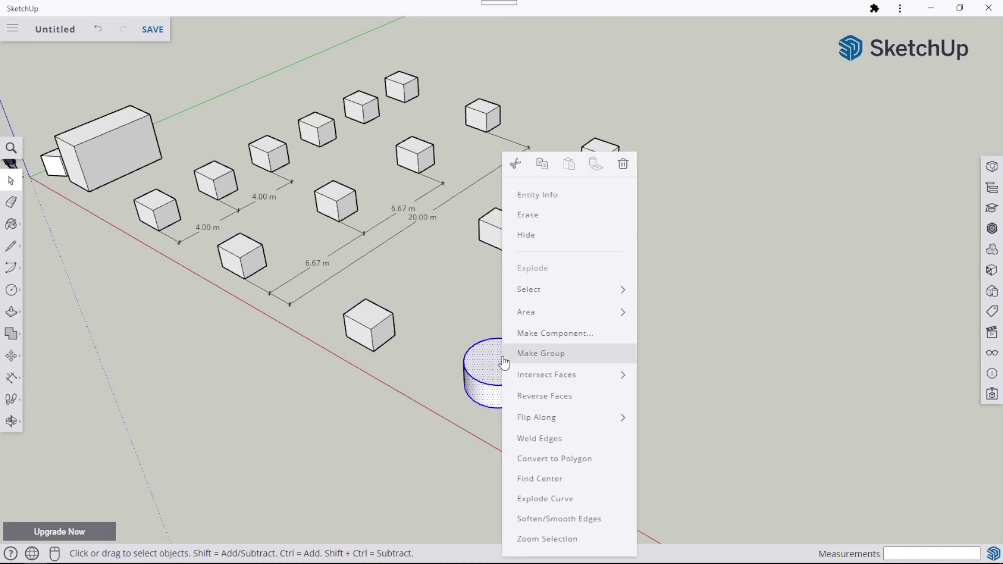
click(544, 334)
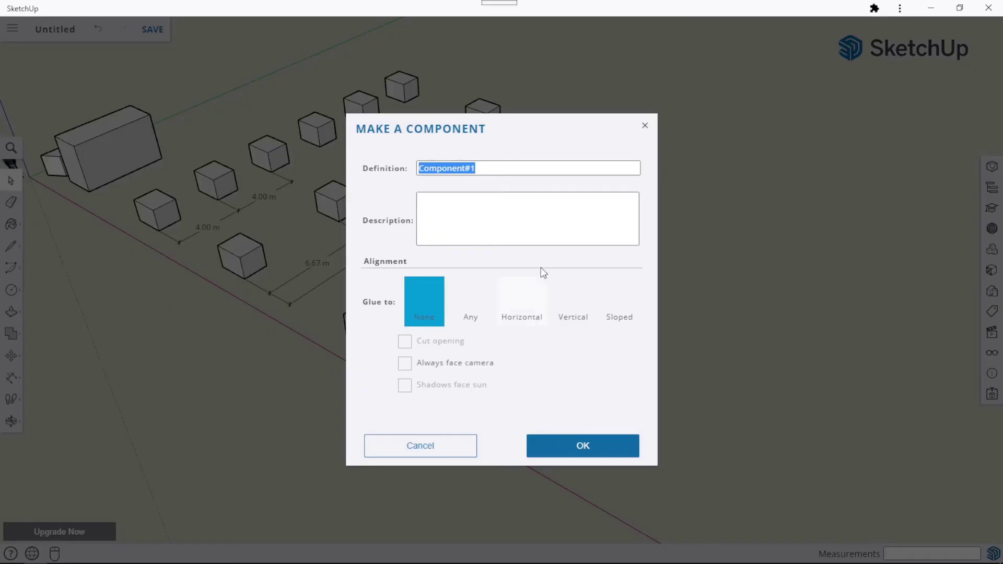
drag(493, 167, 442, 184)
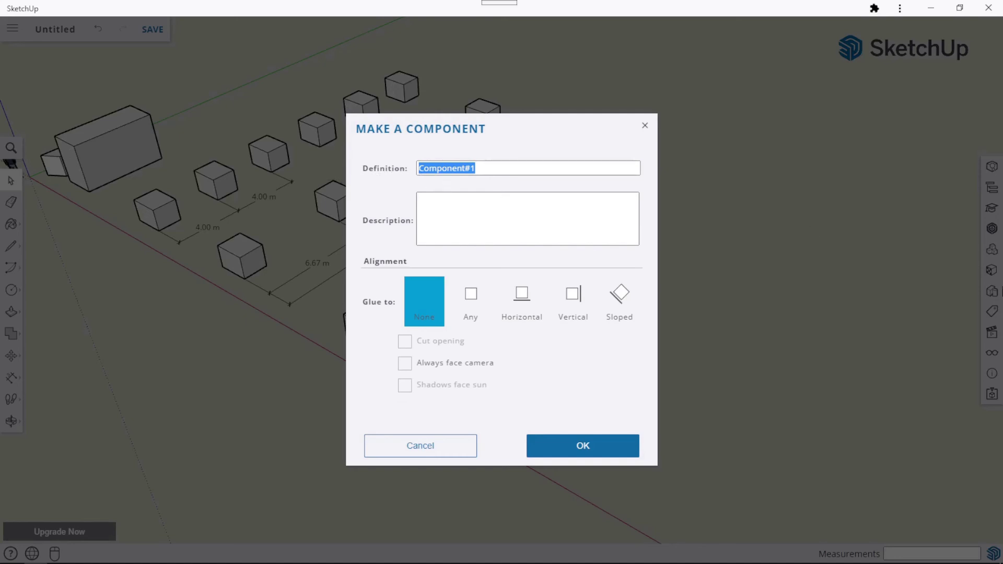
text(silinder)
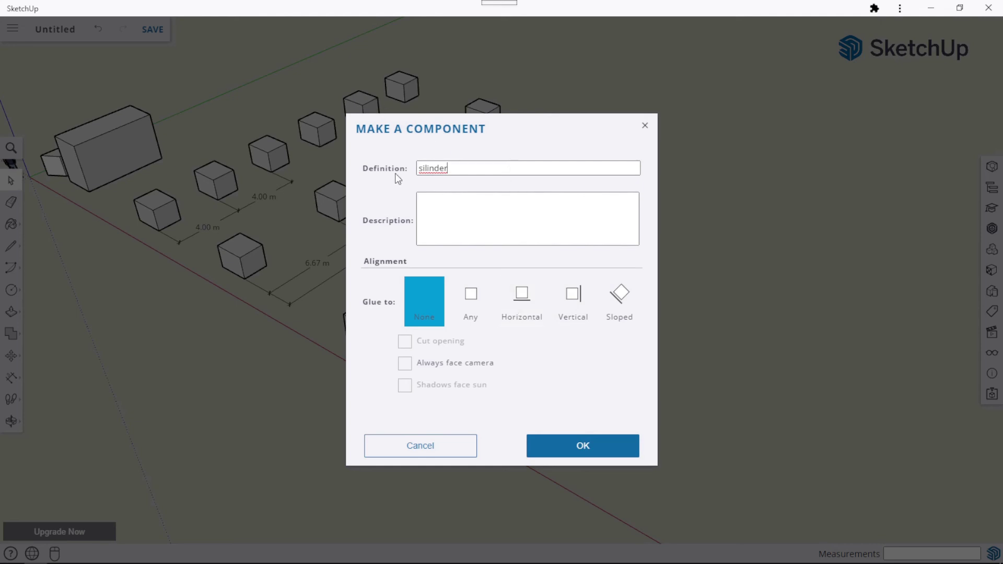
click(579, 447)
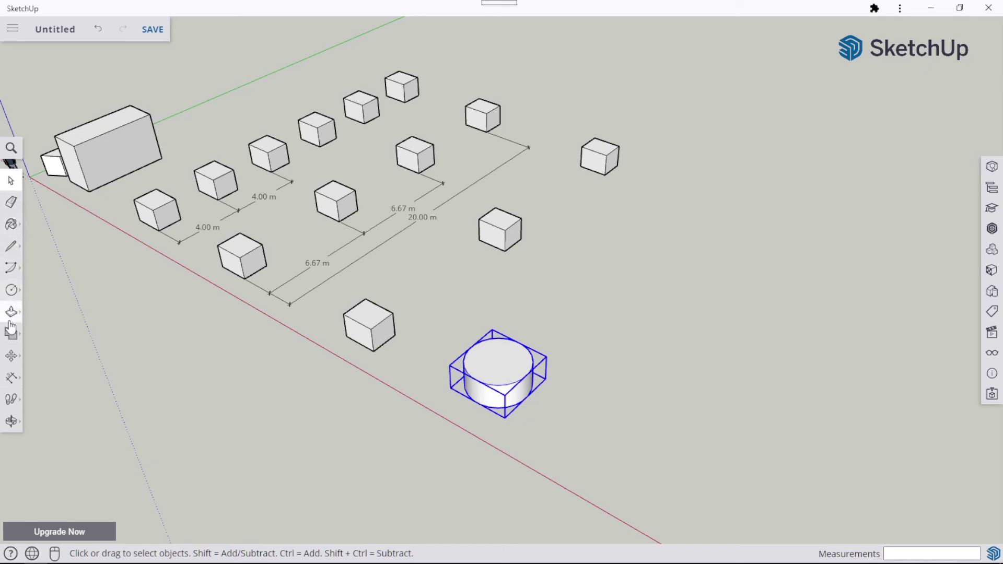
click(11, 355)
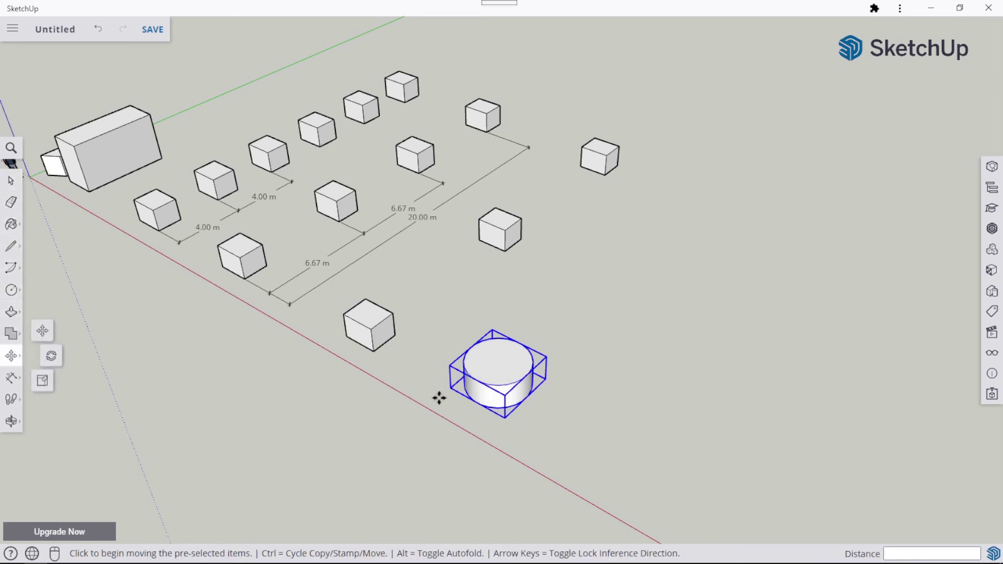
click(509, 418)
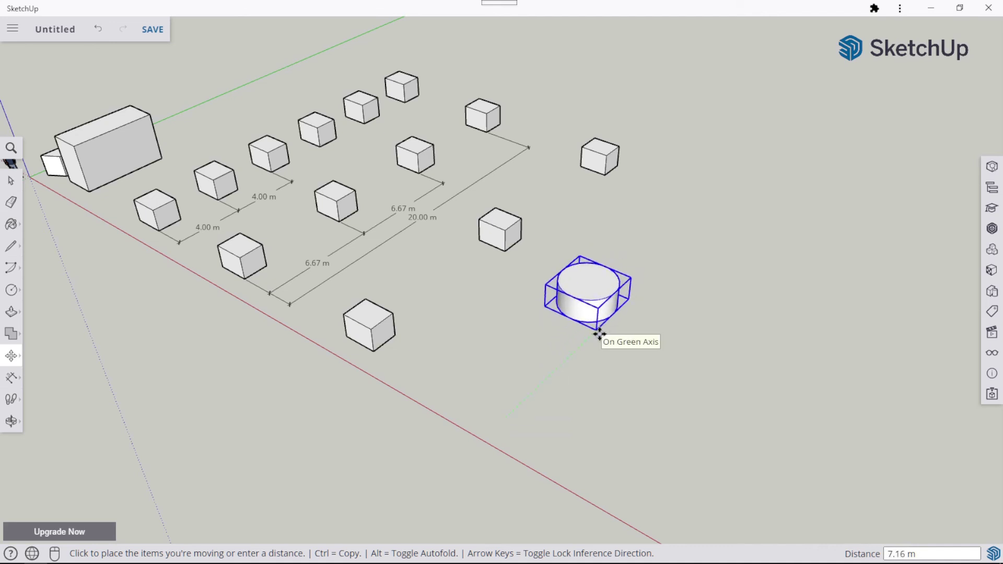
key(ctrl)
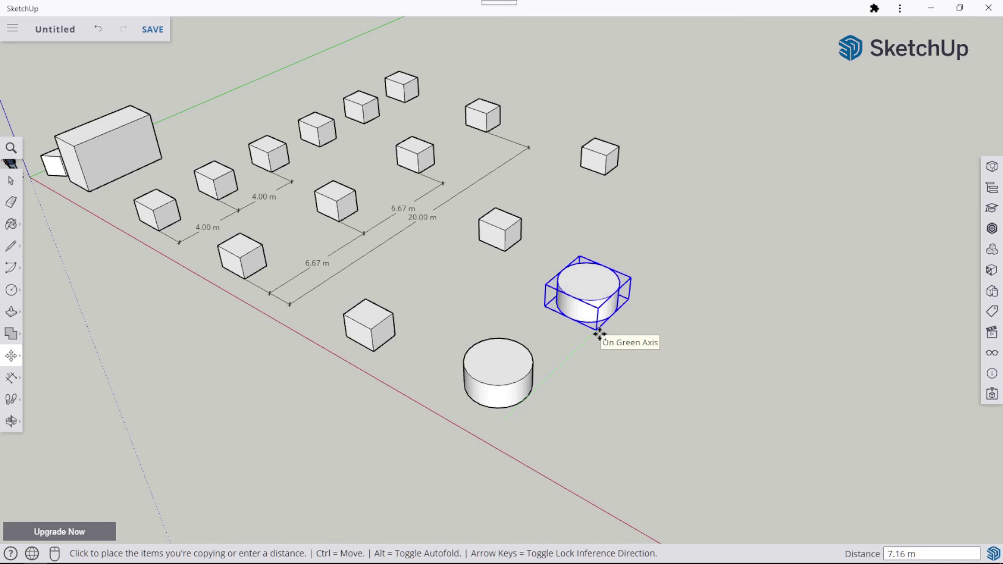
text(20)
key(Return)
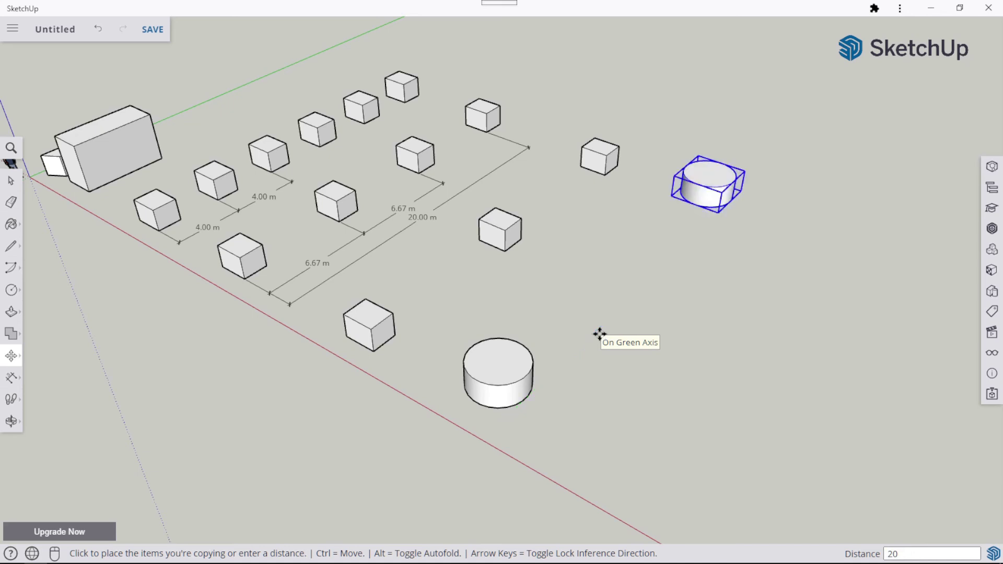
text(x)
key(Escape)
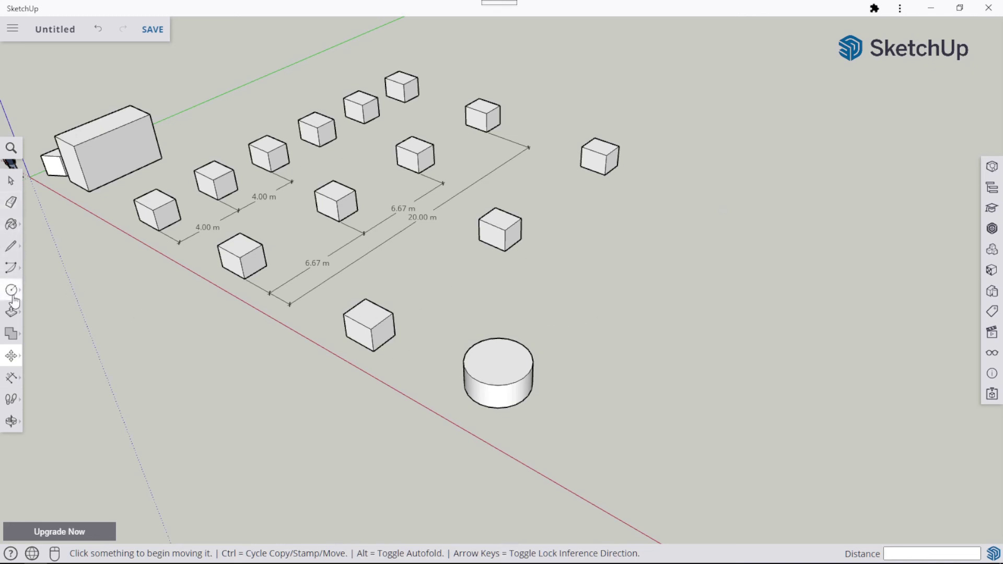
Step: Copy the cylinder component 20 m along the green axis from its front bottom corner and divide the spacing with /4
click(11, 180)
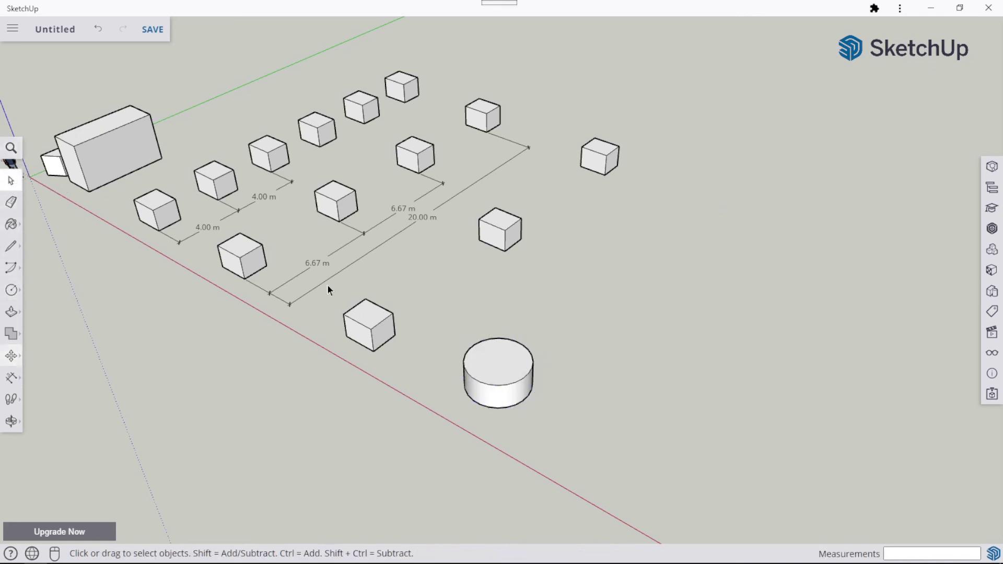
click(490, 358)
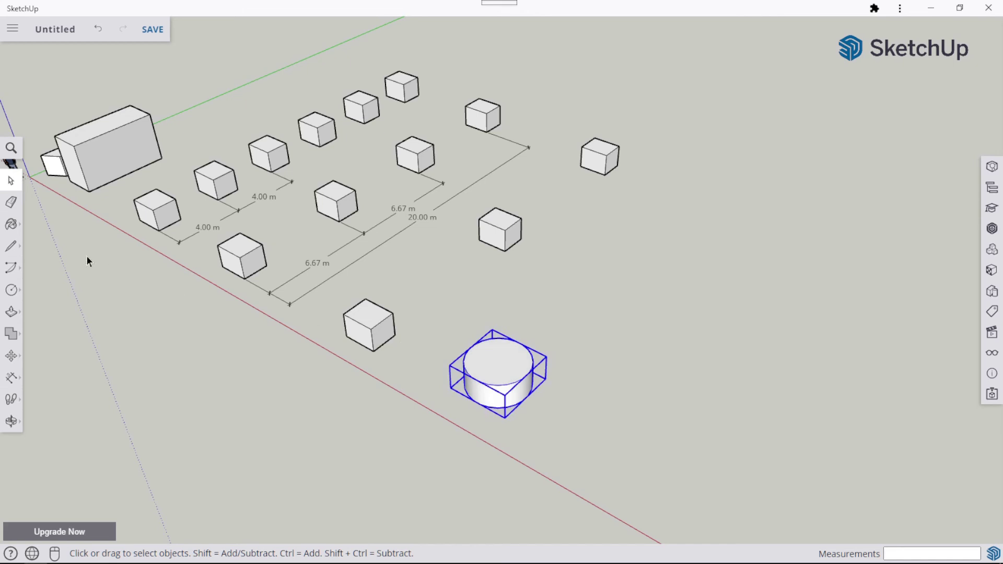
click(11, 355)
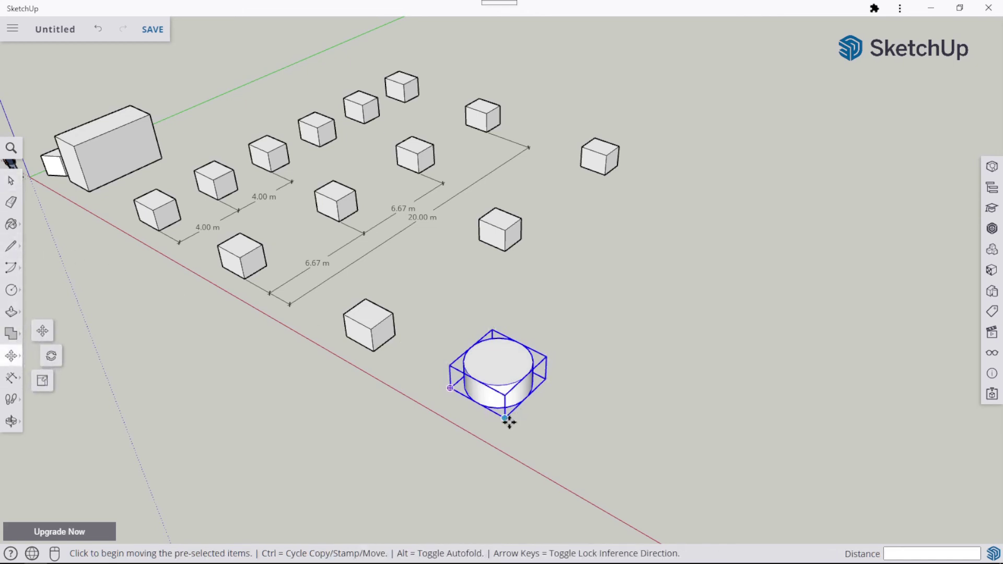
click(509, 418)
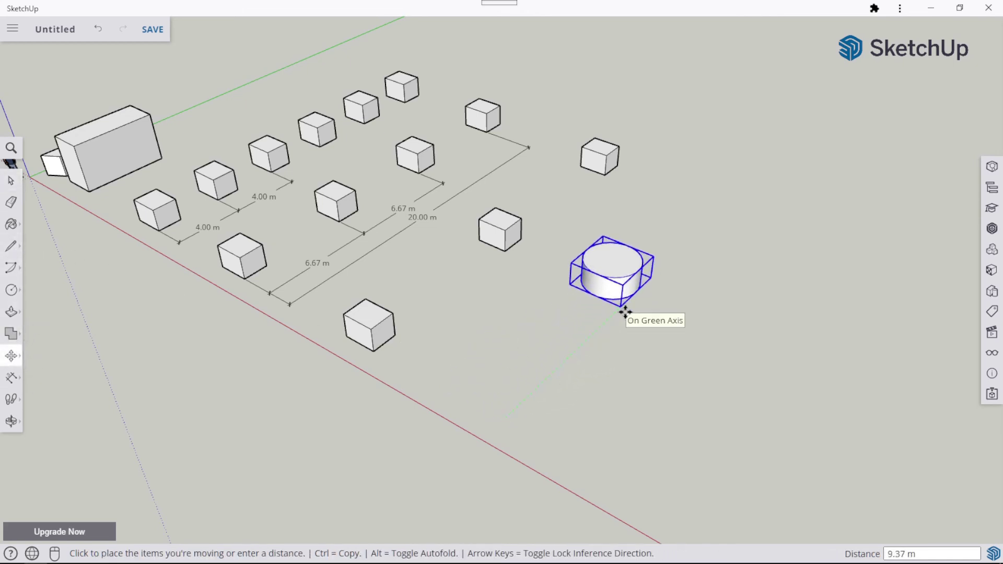
key(ctrl)
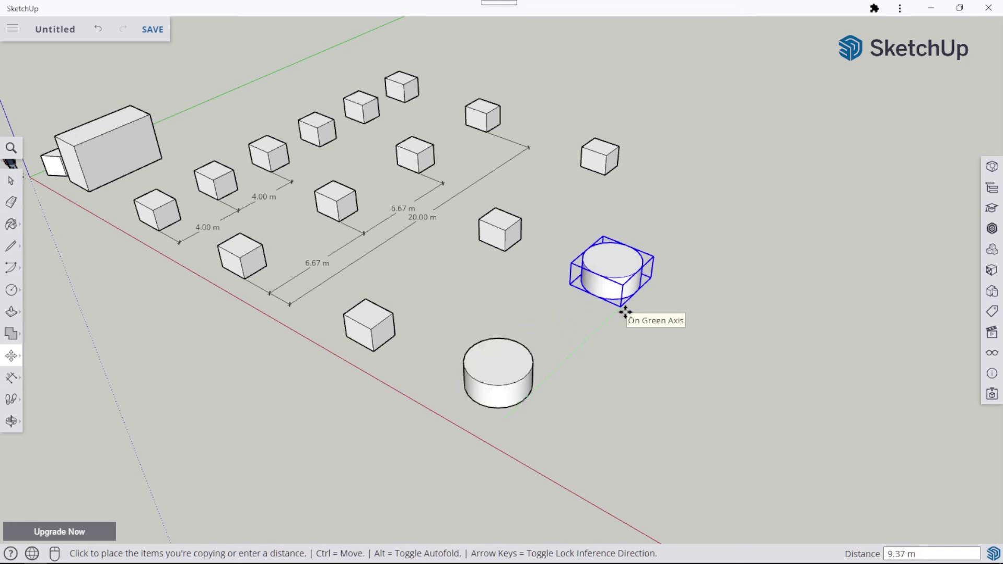
text(30)
key(BackSpace)
key(BackSpace)
text(20)
key(Return)
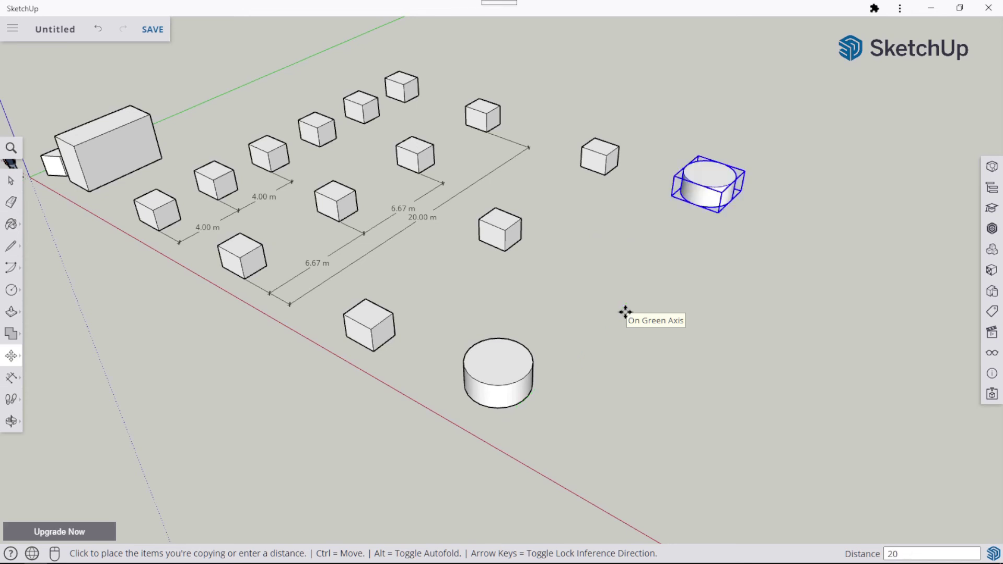
text(/4)
key(Return)
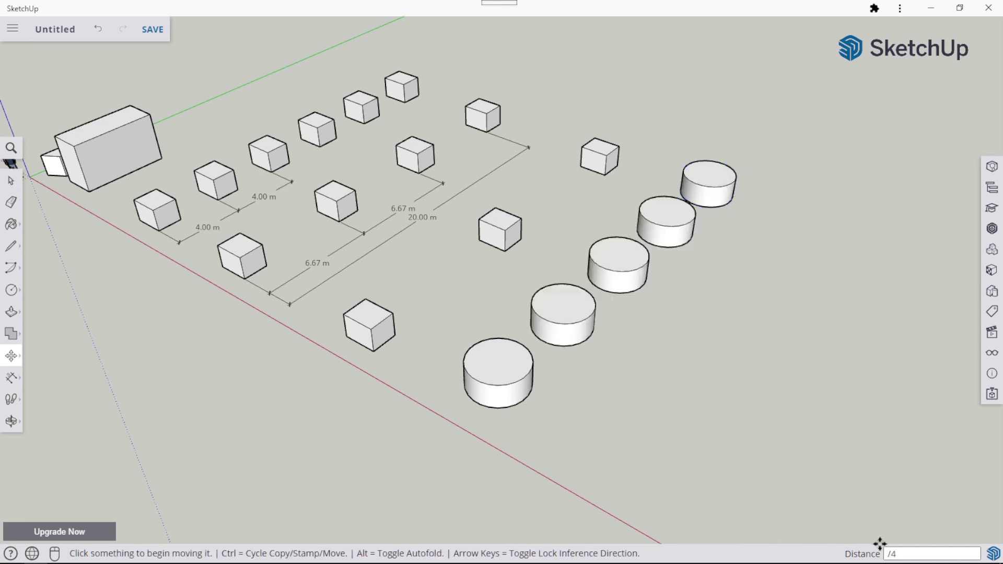
Step: Edit the first cylinder component, pull its top face up 3 m, and leave component editing
click(11, 181)
double_click(509, 357)
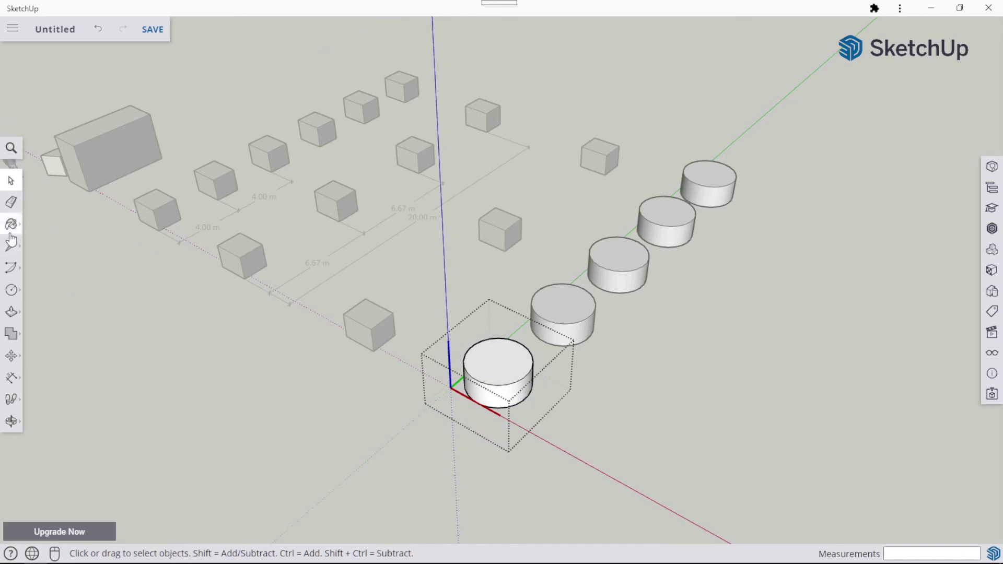
click(11, 312)
click(505, 355)
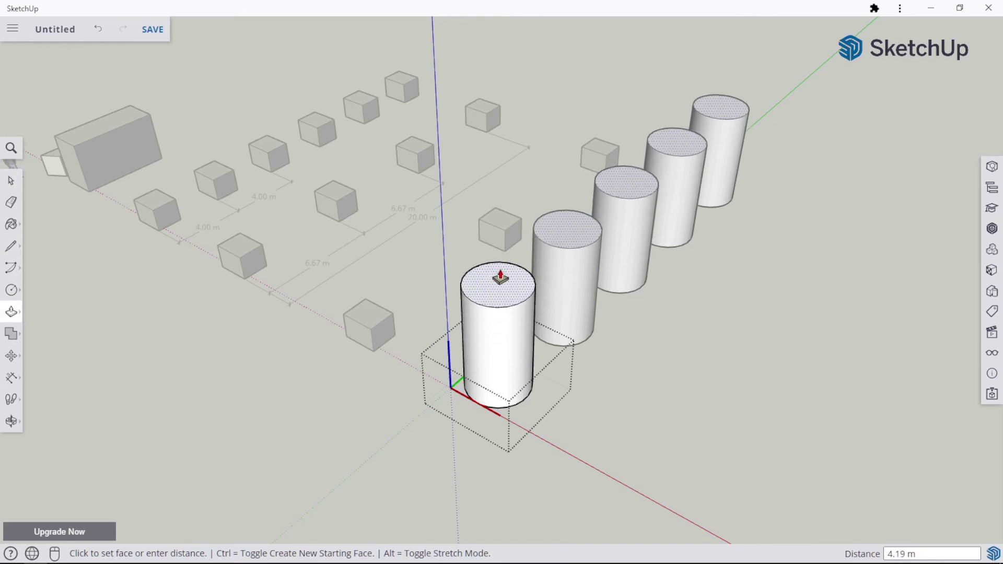
click(500, 277)
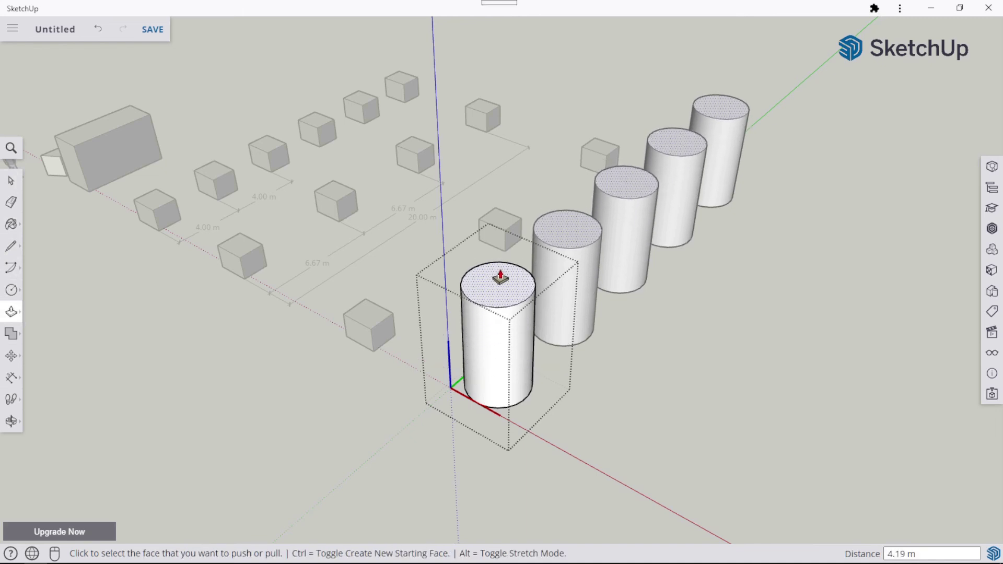
text(3)
key(Return)
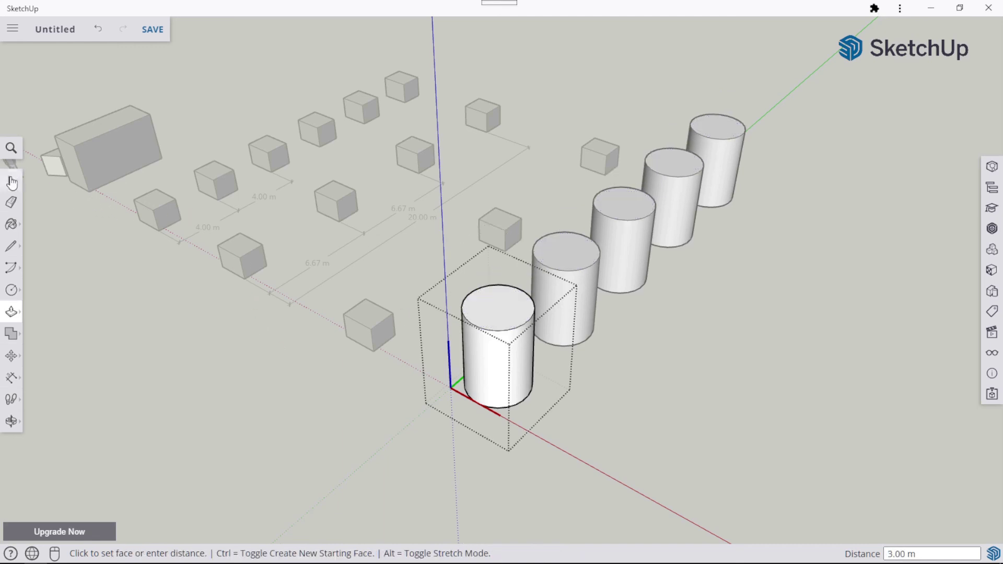
click(10, 180)
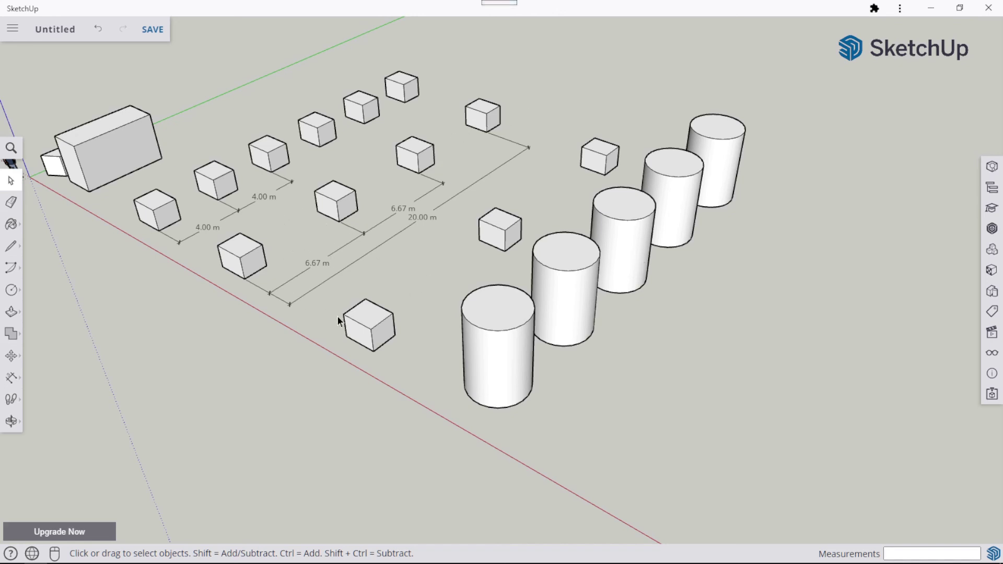
Step: Edit the front box group in the three-box row beside the cylinders, pull its top face up about 3.31 m, and leave group editing
click(372, 316)
double_click(373, 316)
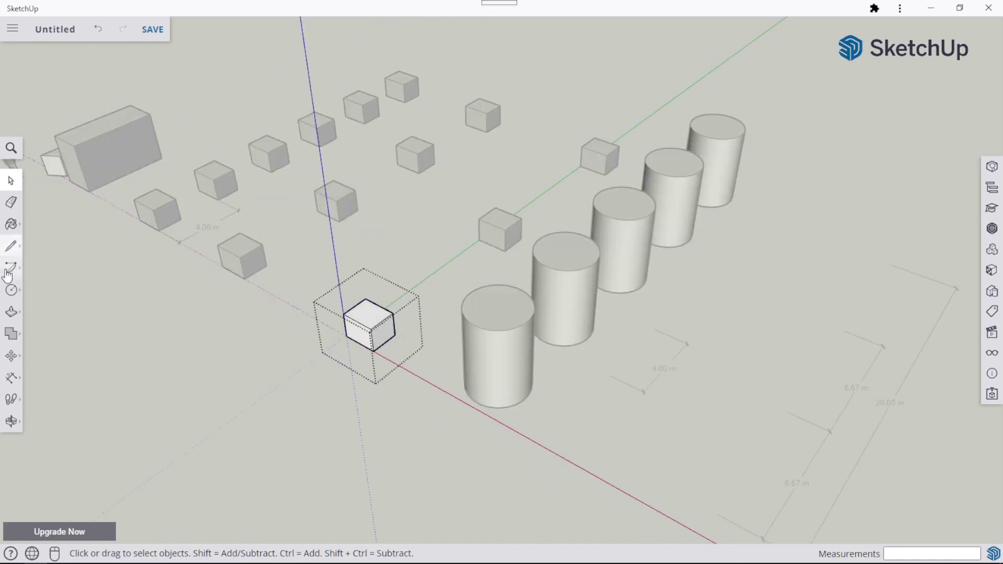
click(11, 312)
click(363, 312)
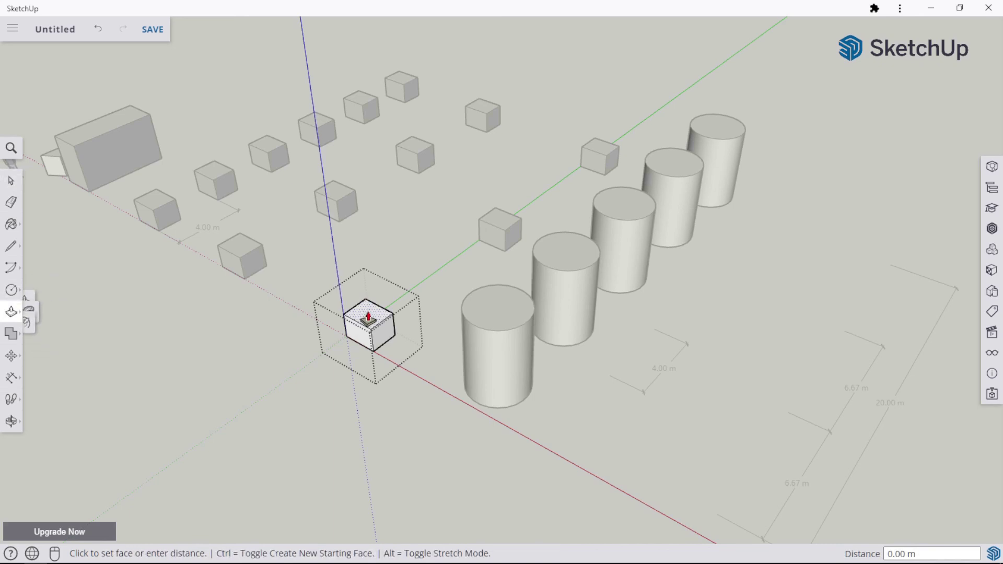
click(351, 249)
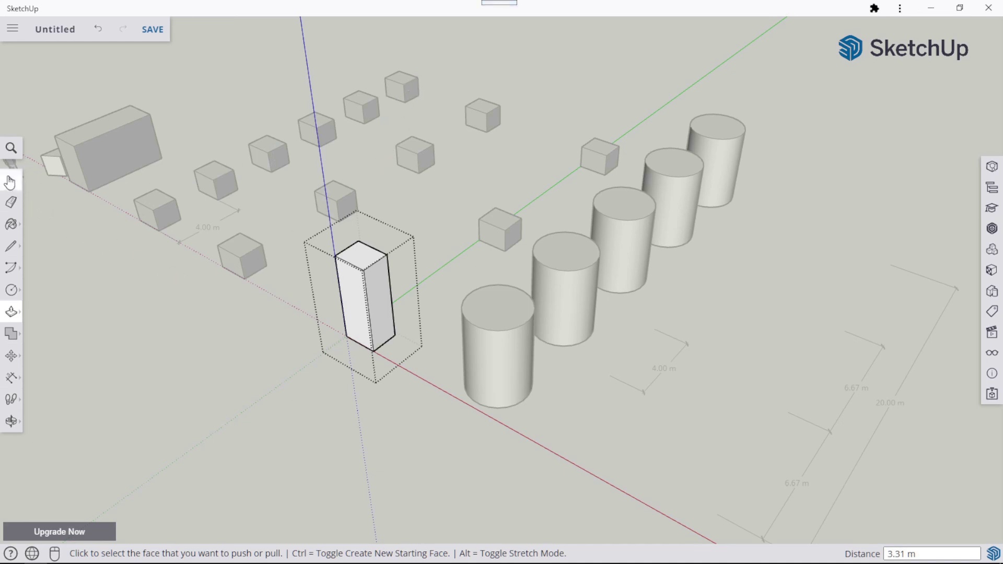
click(9, 182)
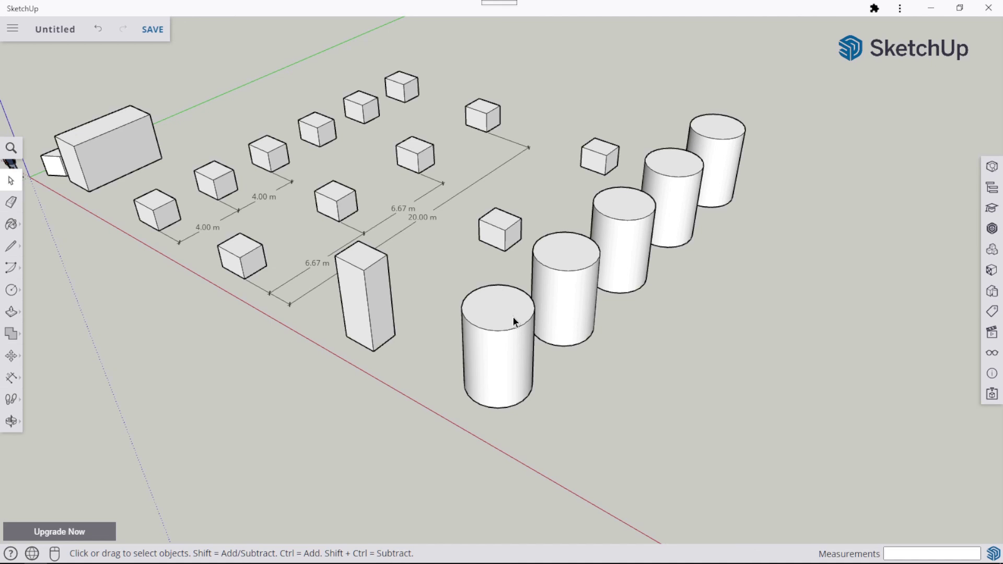
click(499, 313)
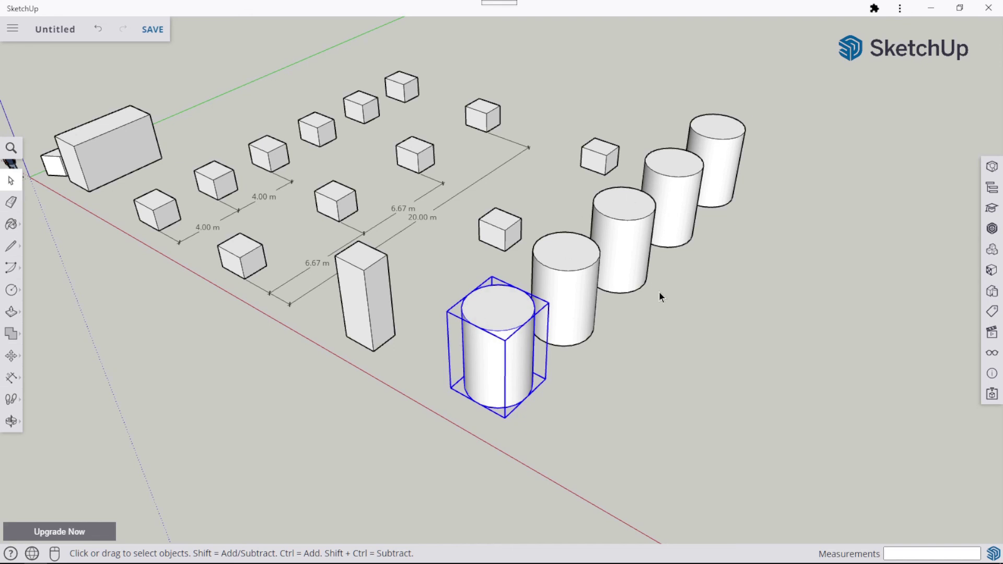
click(659, 291)
click(515, 298)
click(571, 244)
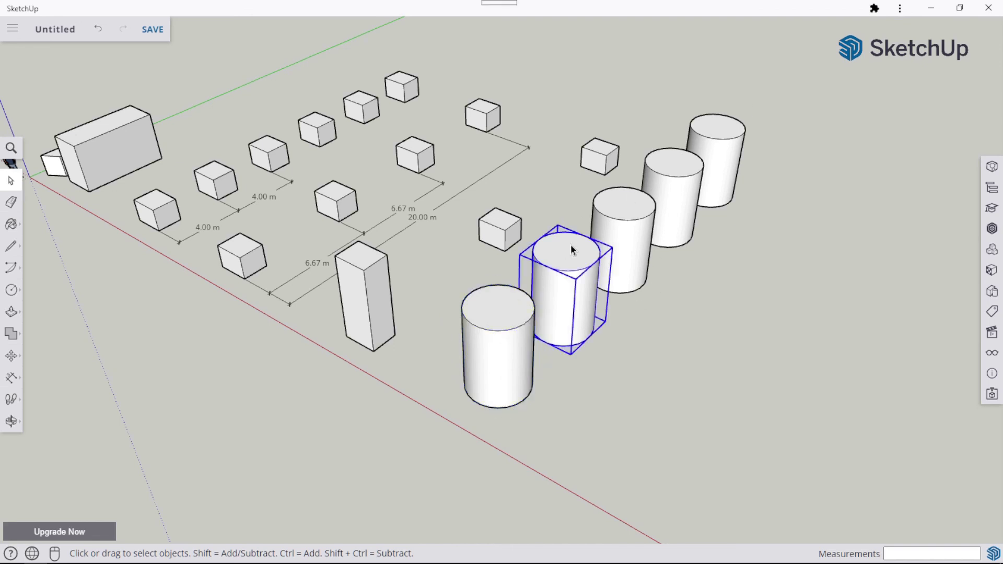
click(672, 269)
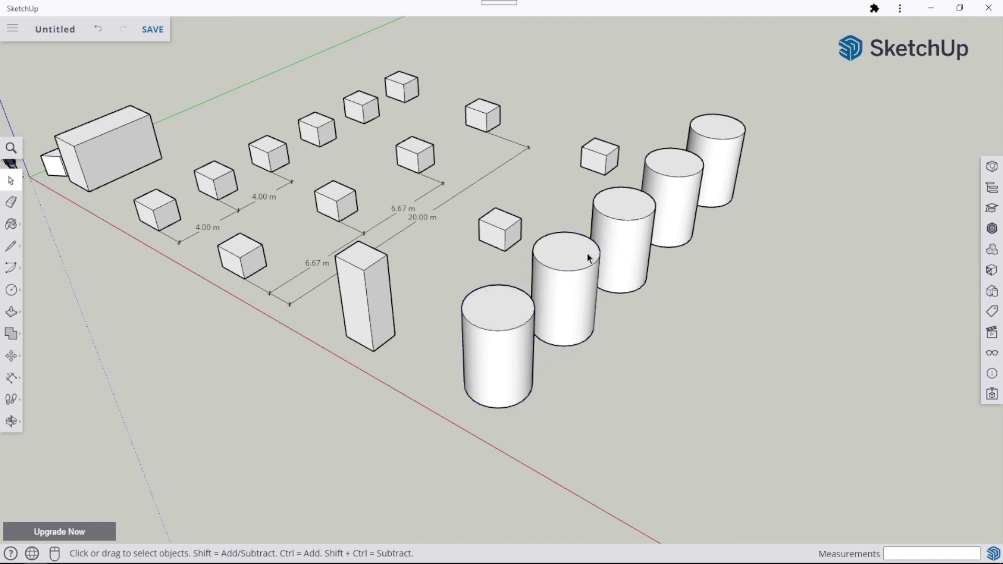
click(687, 169)
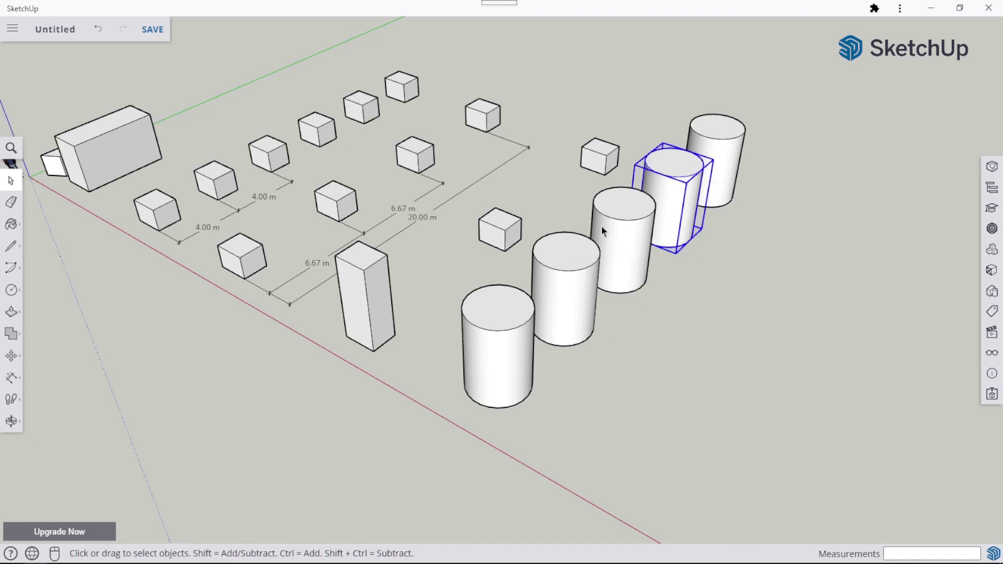
click(565, 258)
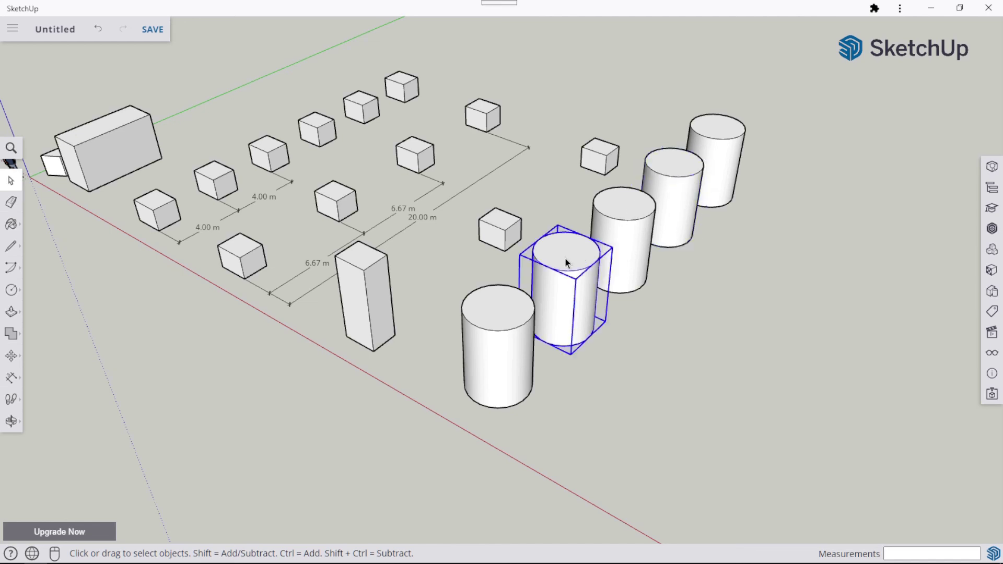
click(675, 164)
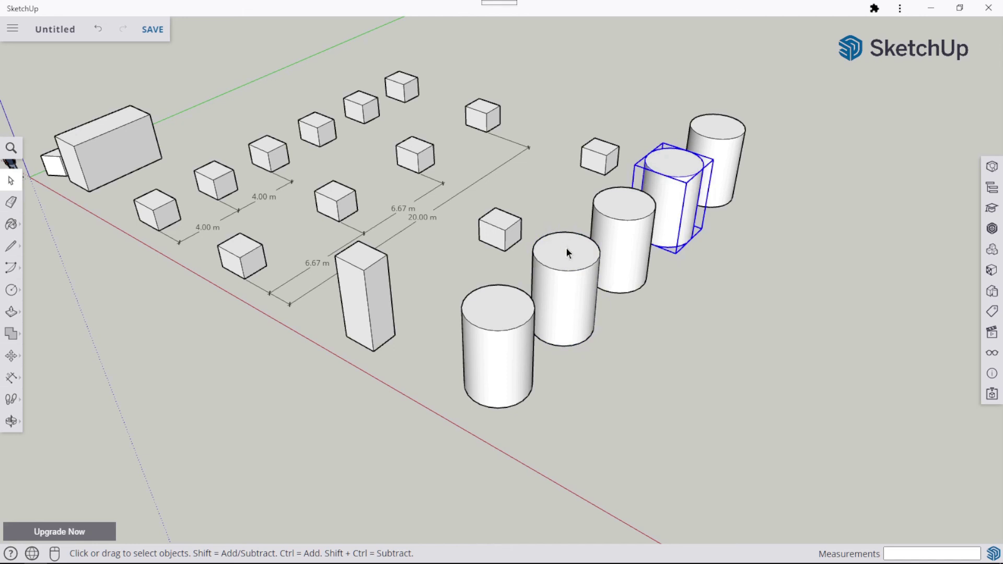
Step: Try pulling the second cylinder component's top face up about 3.93 m, undo the pull, and leave component editing
double_click(565, 264)
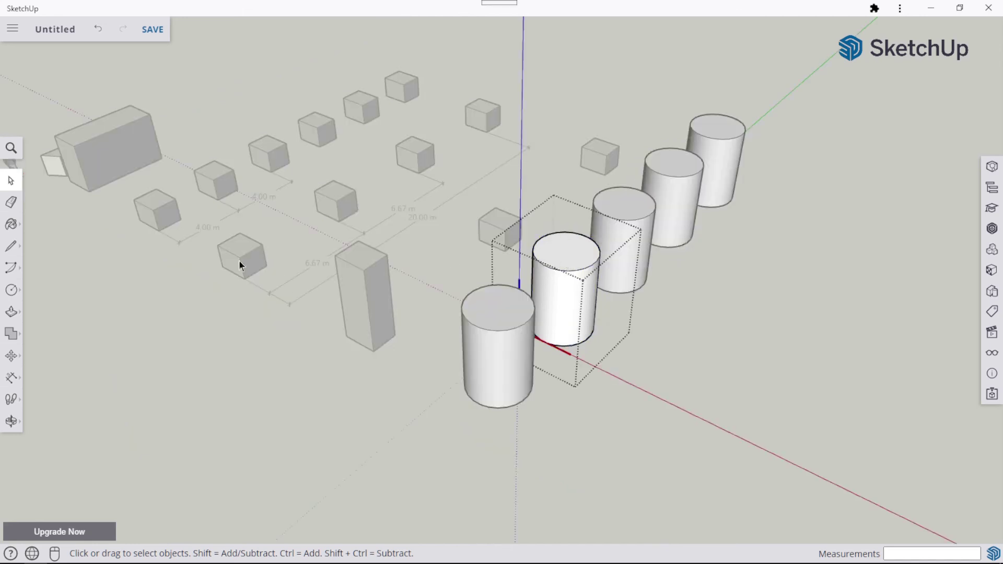
click(11, 312)
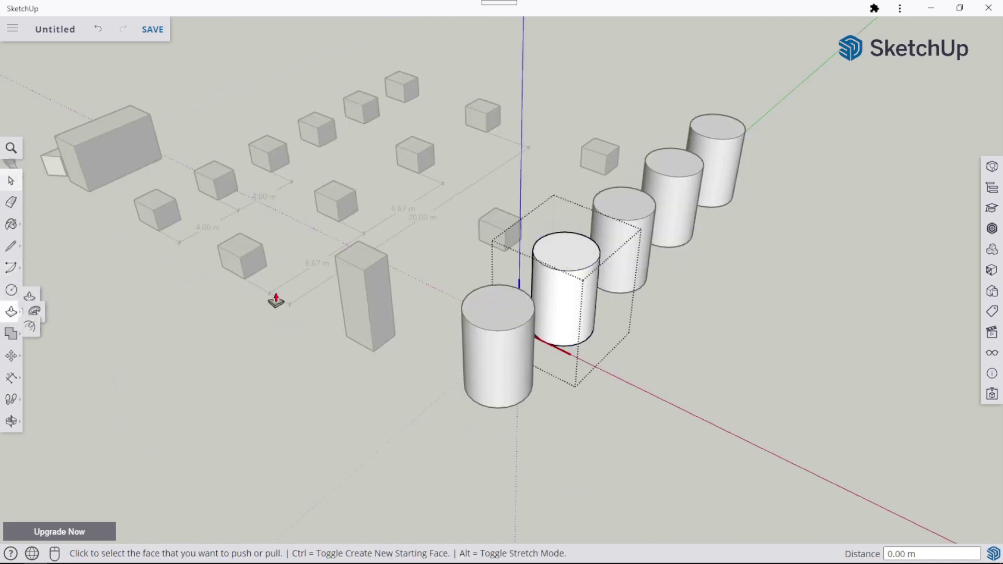
click(549, 253)
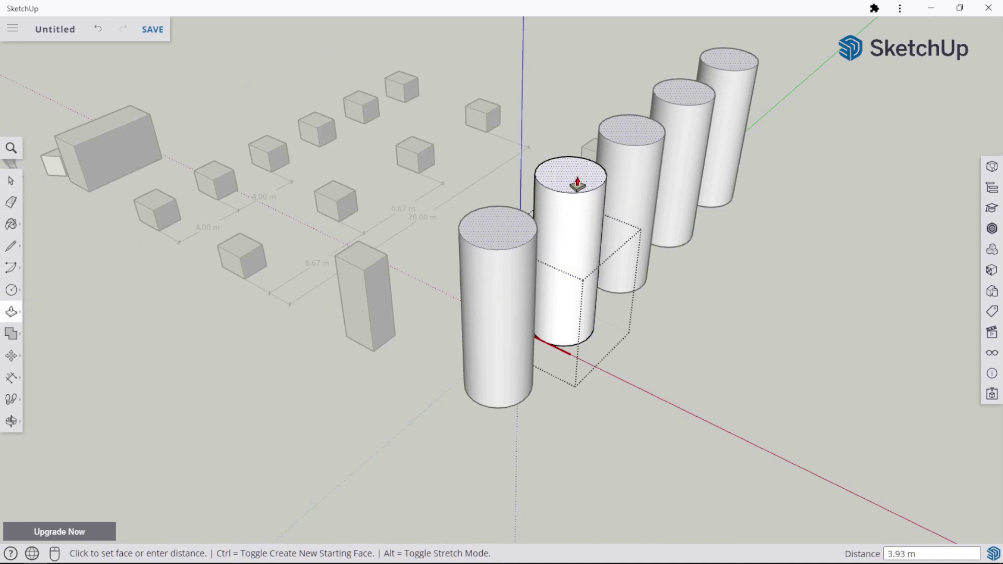
key(ctrl+z)
key(ctrl+z)
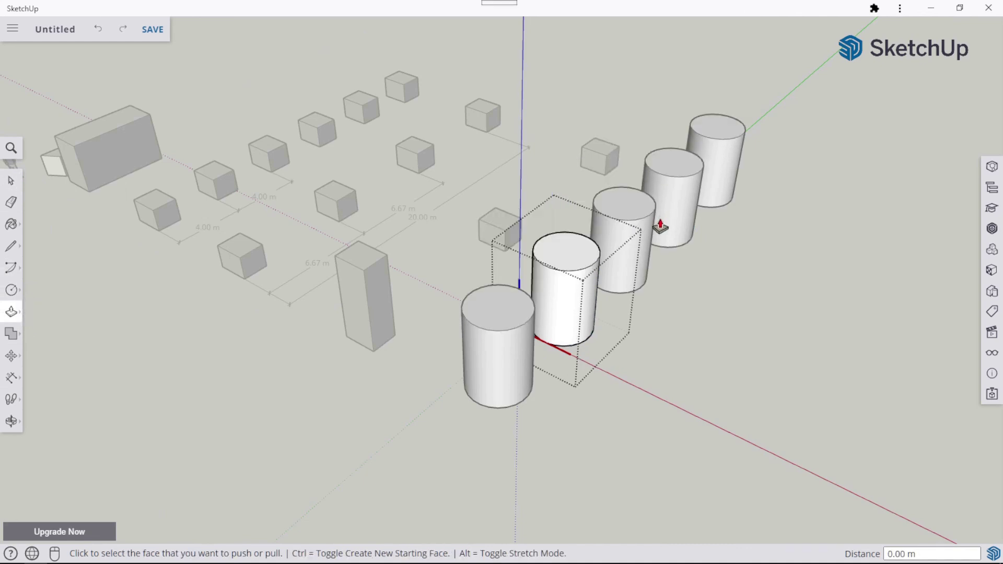
click(11, 180)
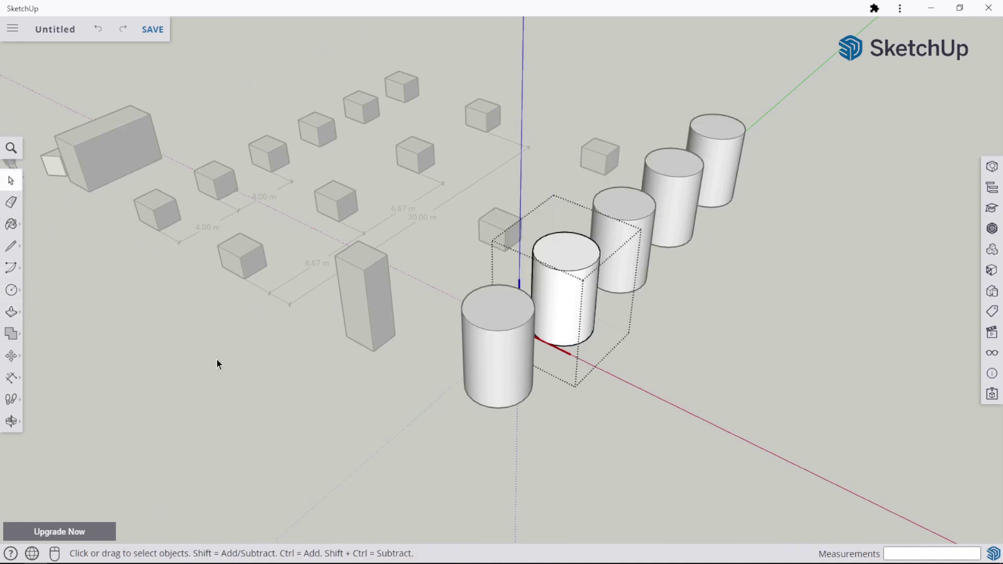
click(217, 360)
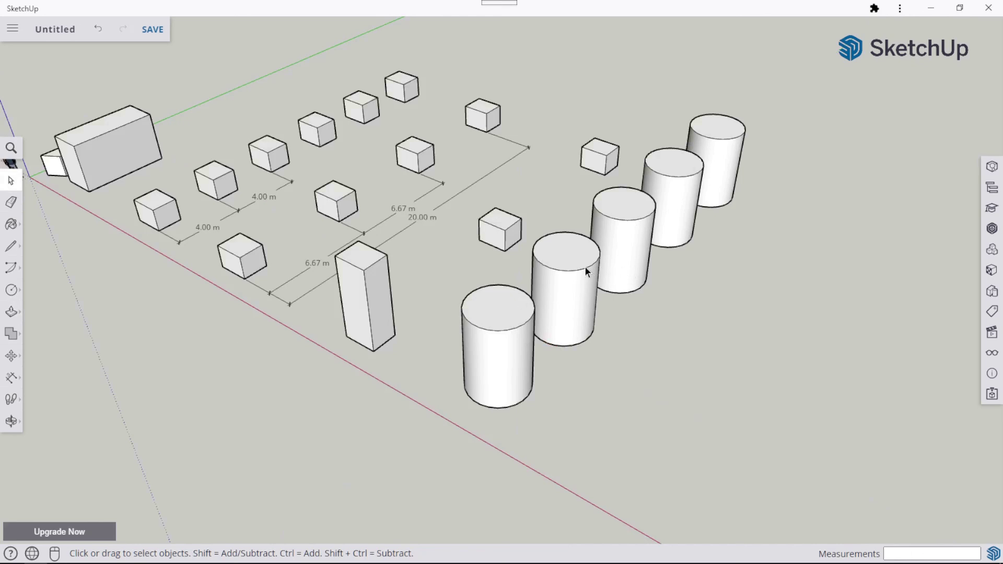
Step: Select the second and fourth cylinder components together and make them unique from the other cylinders
click(569, 262)
click(666, 167)
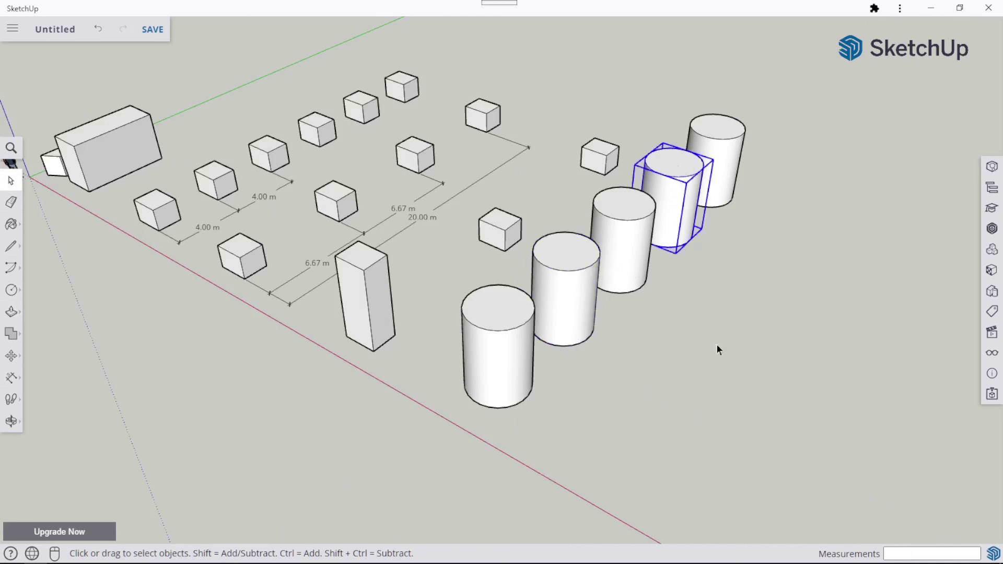
click(717, 345)
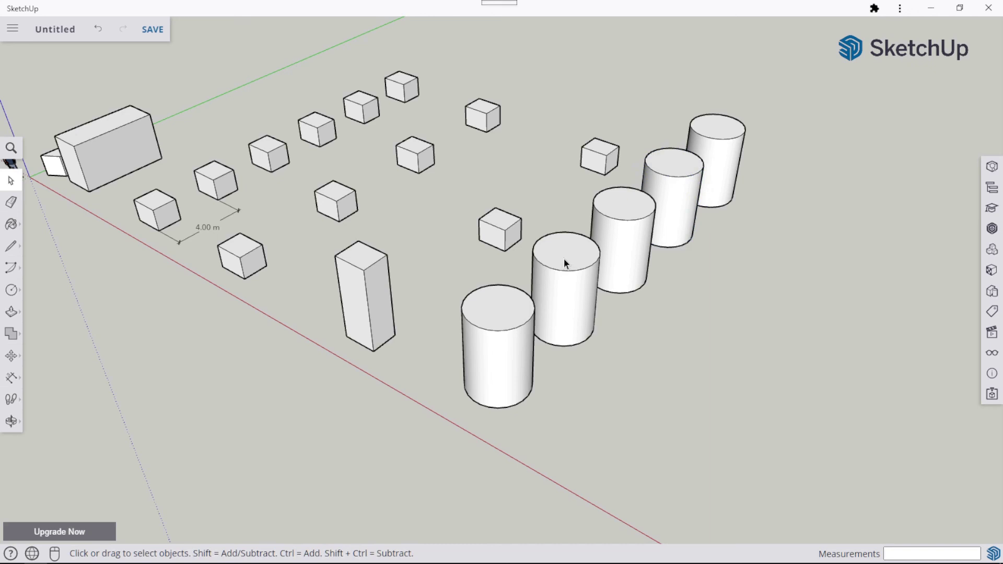
click(563, 258)
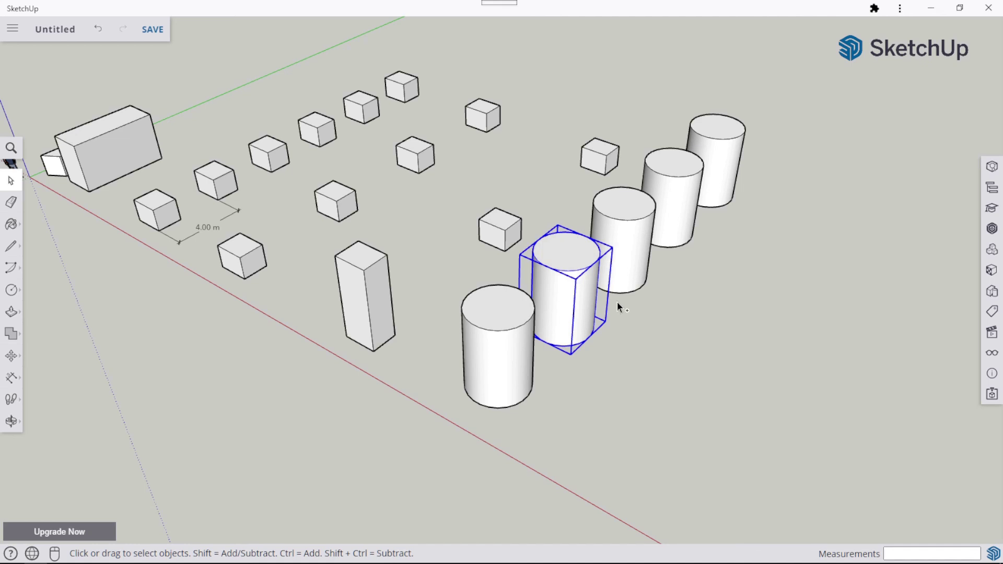
shift+click(687, 192)
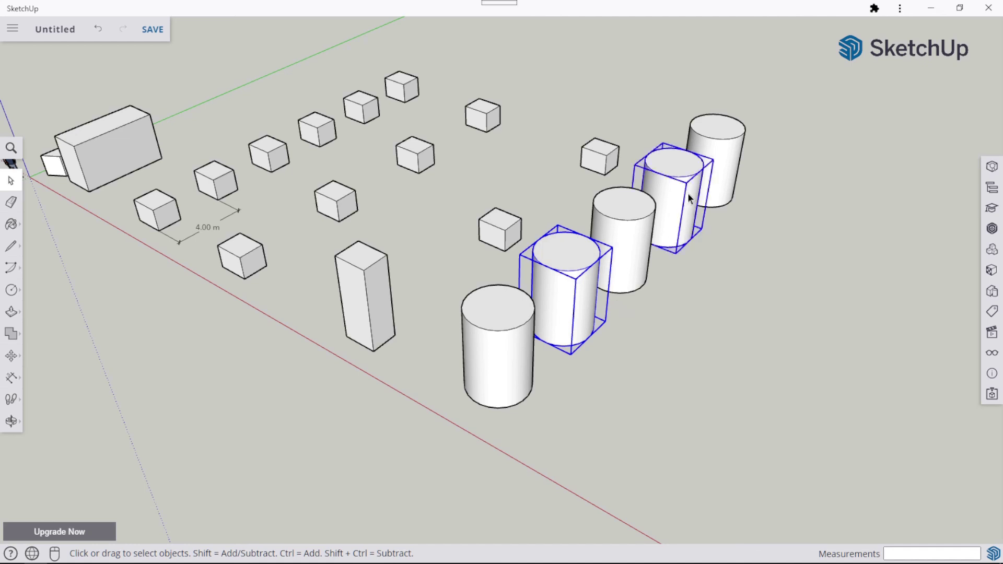
right_click(689, 197)
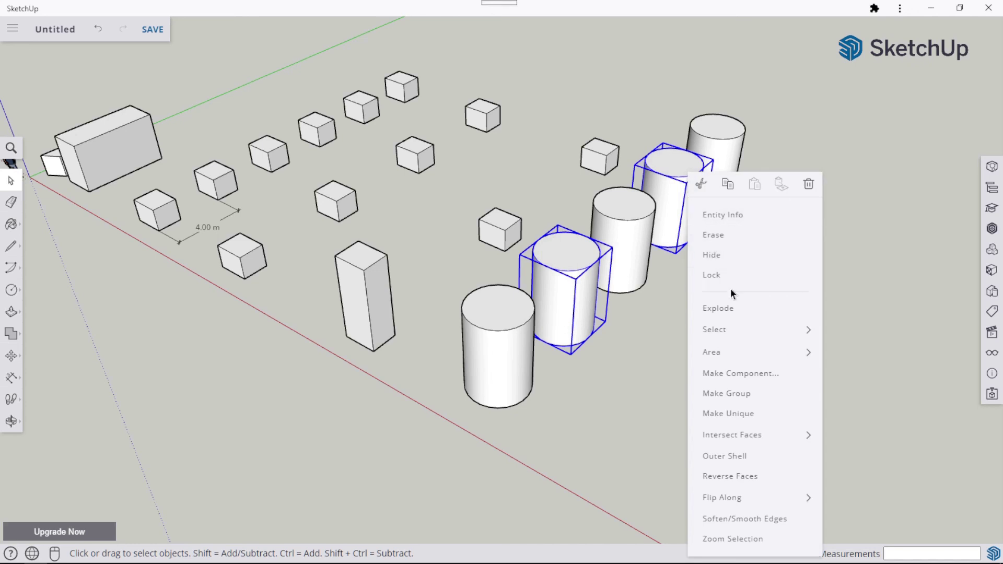
click(753, 416)
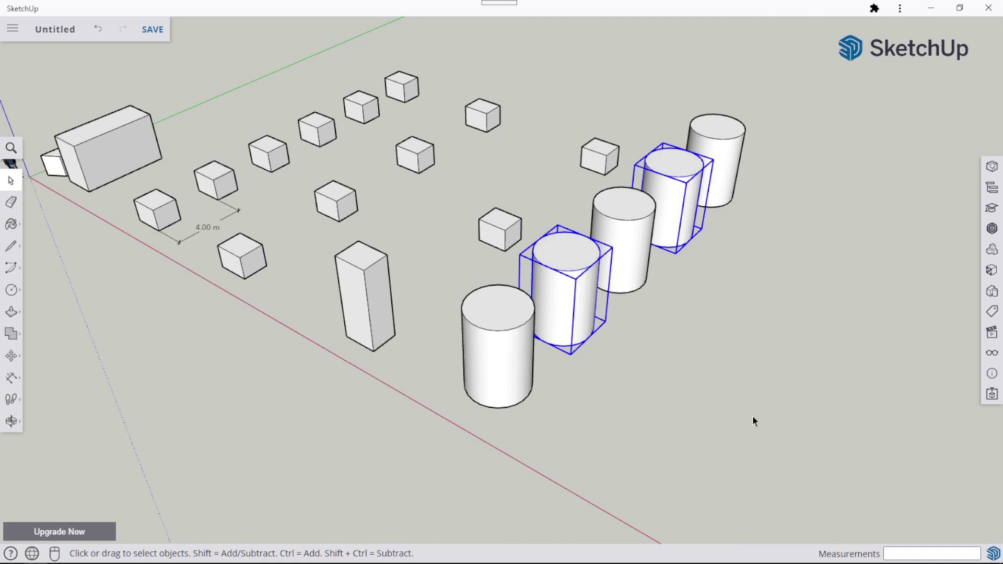
Step: Compare the component definition names of the first and second cylinders in their entity information
click(687, 348)
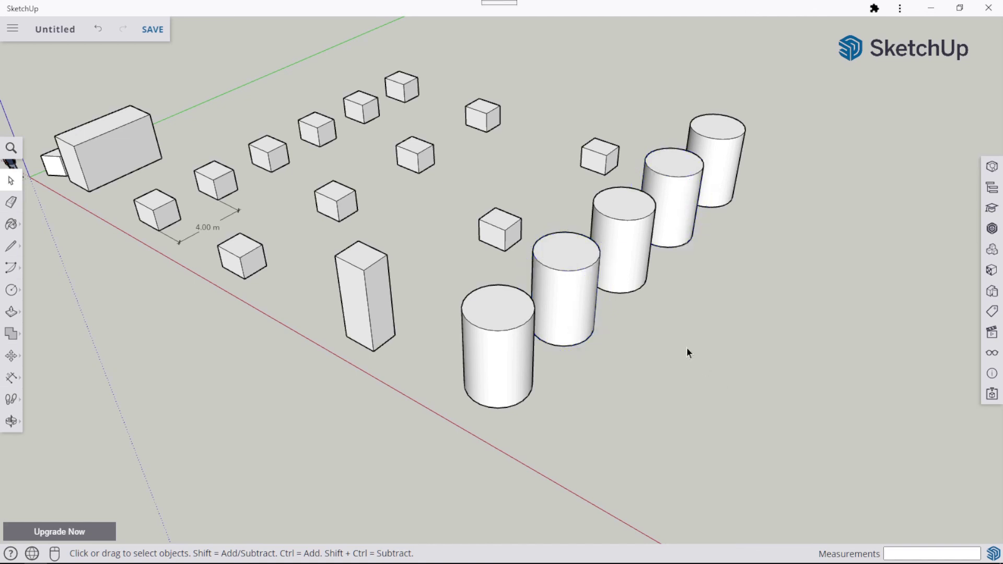
click(661, 161)
click(495, 307)
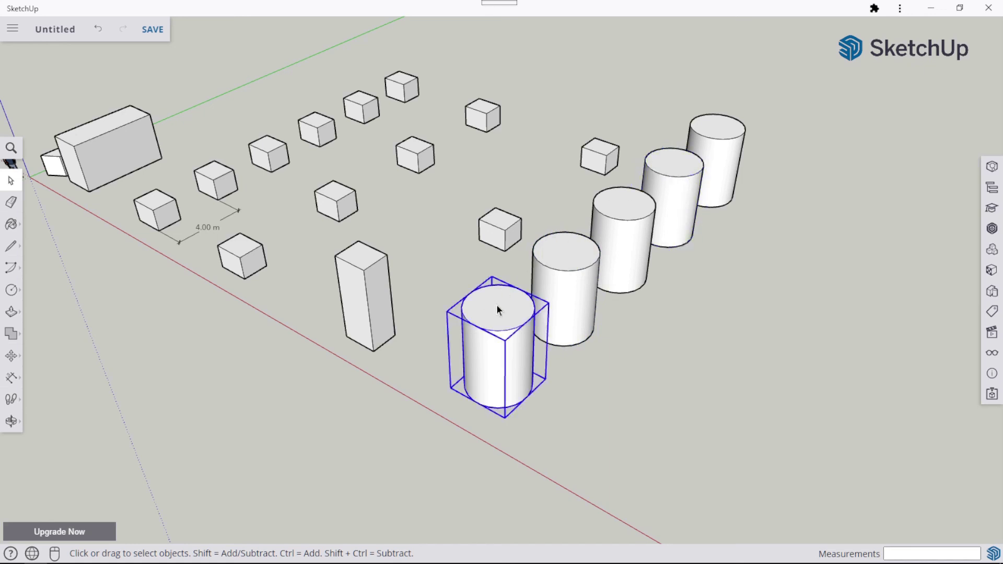
click(992, 166)
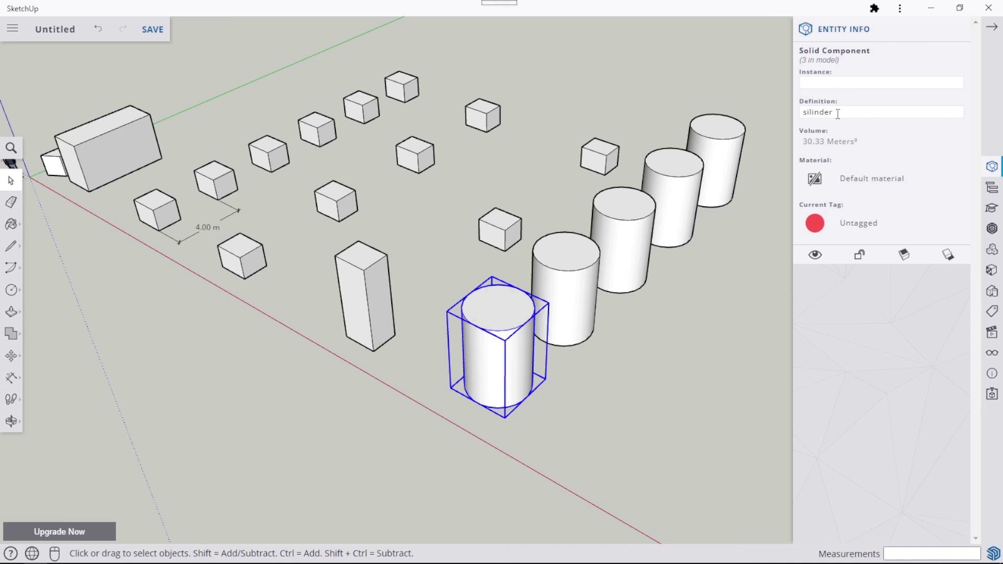
click(576, 256)
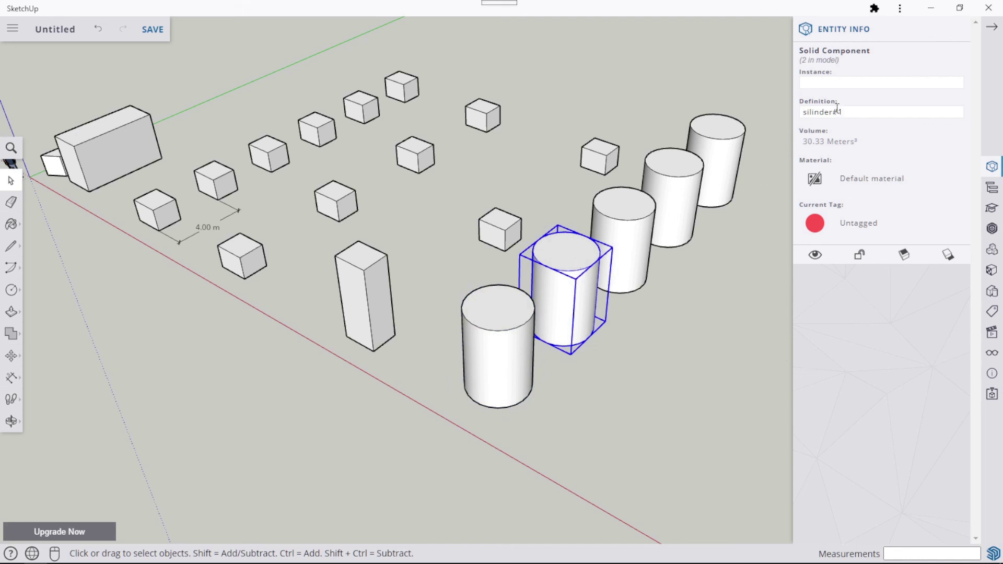
click(677, 280)
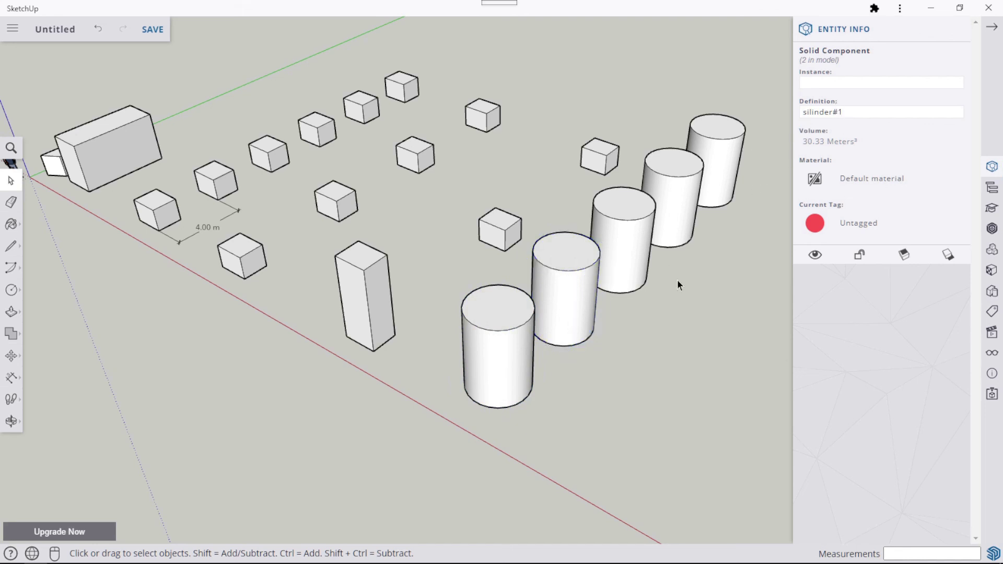
Step: Edit the second cylinder's unique component, pull its top face up about 3.81 m, and leave component editing
double_click(564, 262)
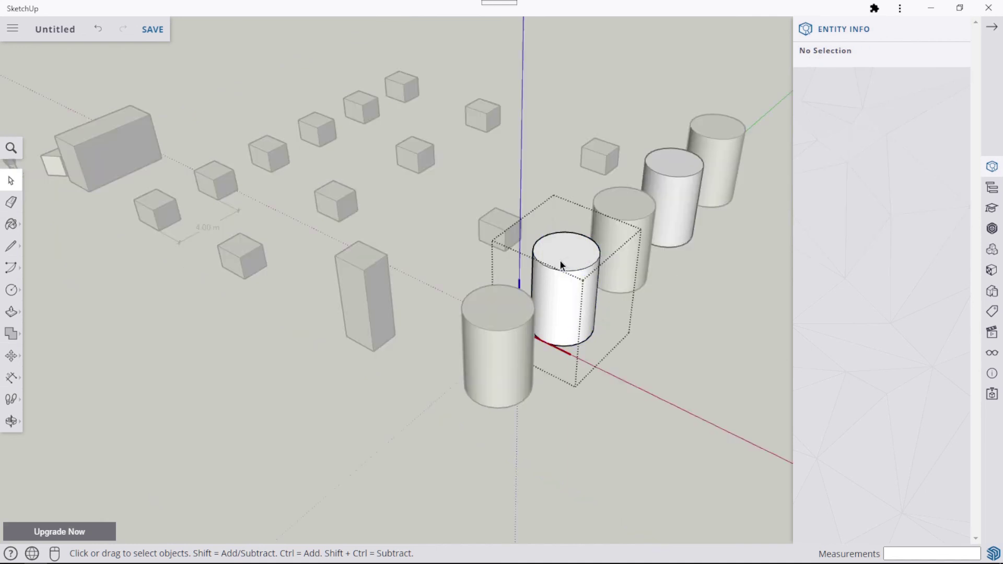
click(11, 312)
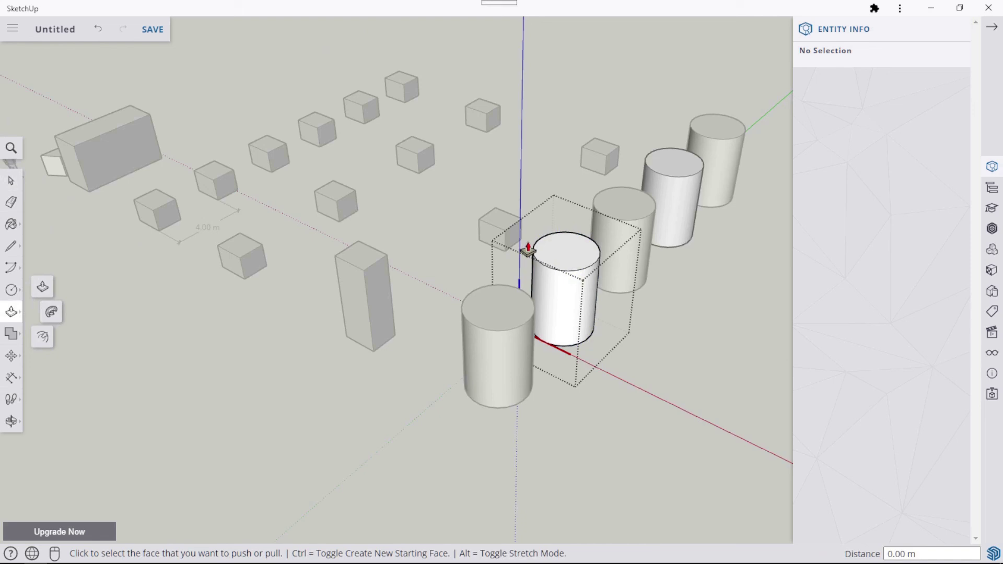
click(553, 252)
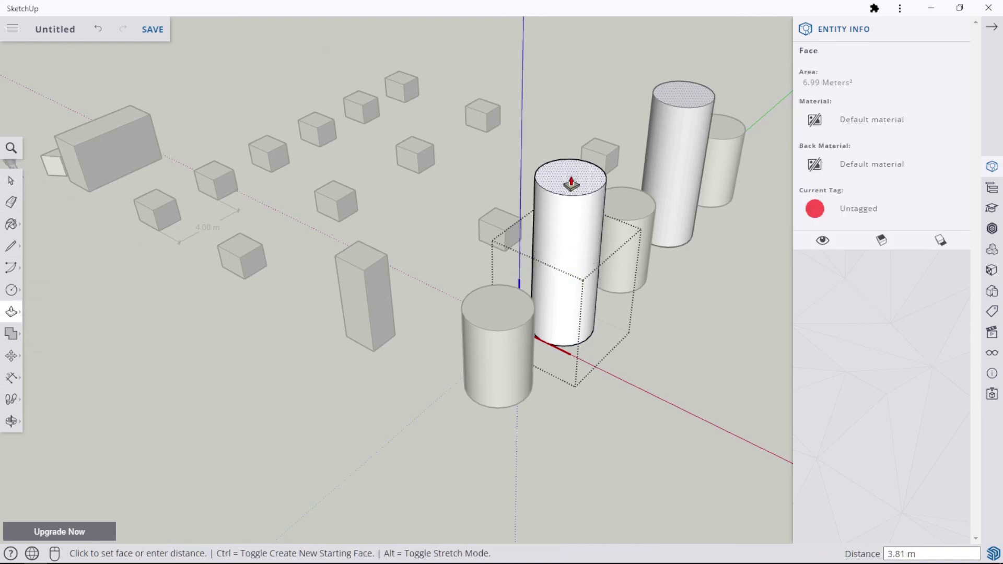
click(571, 183)
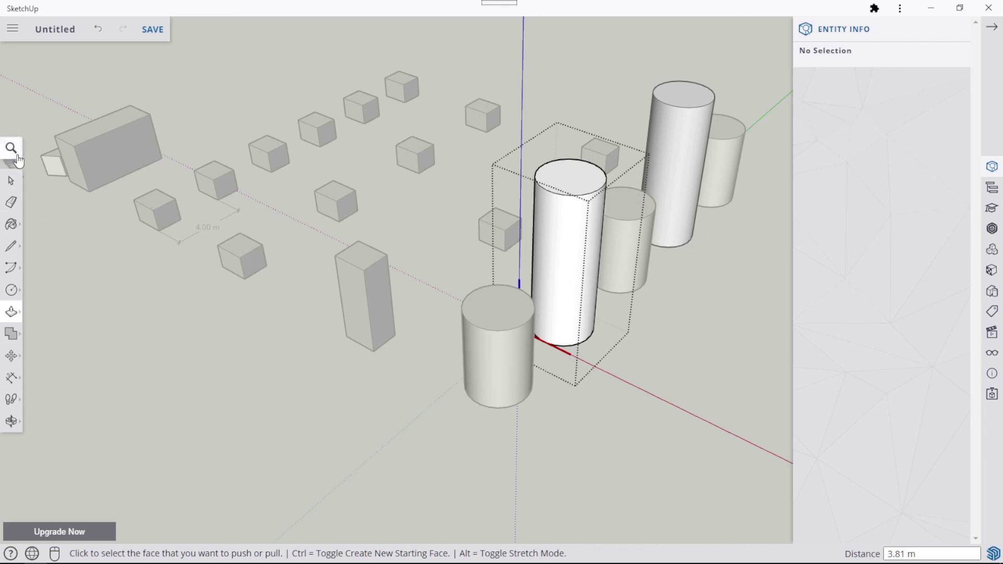
click(11, 181)
click(136, 312)
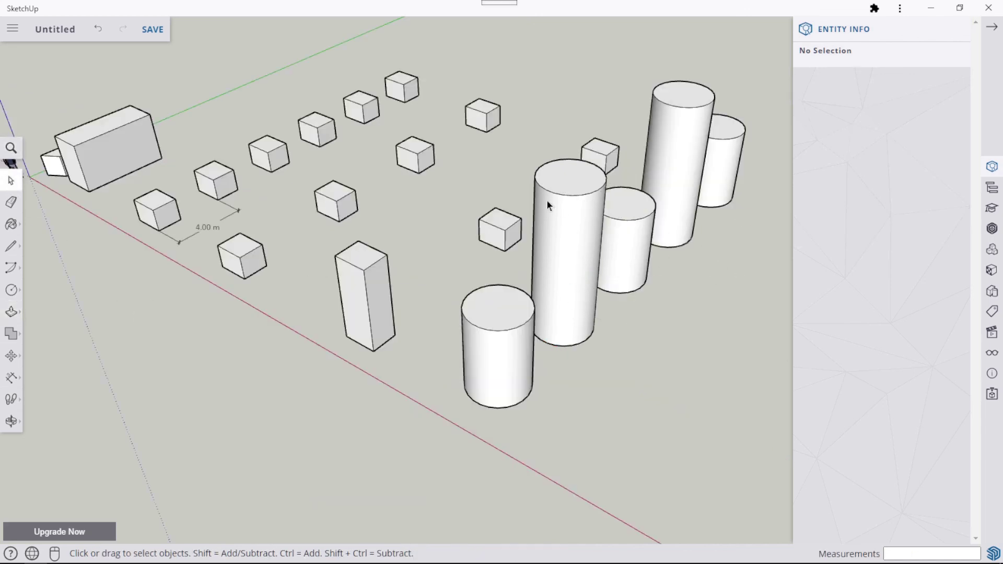